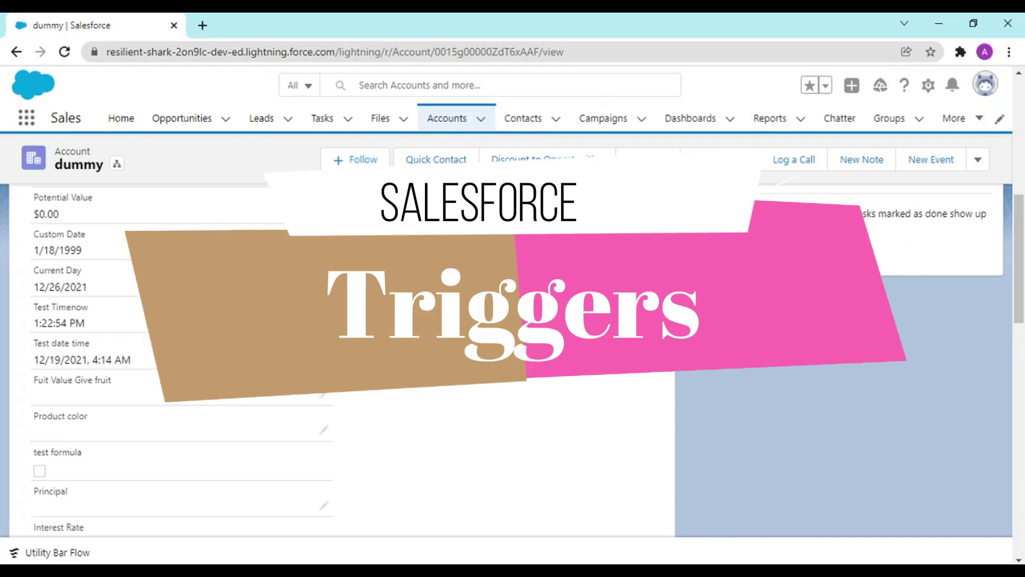
# Step: Inspect the account's Total Contacts field, entering and cancelling inline edit
pyautogui.scroll(-3, 512, 358)
pyautogui.scroll(-5, 153, 446)
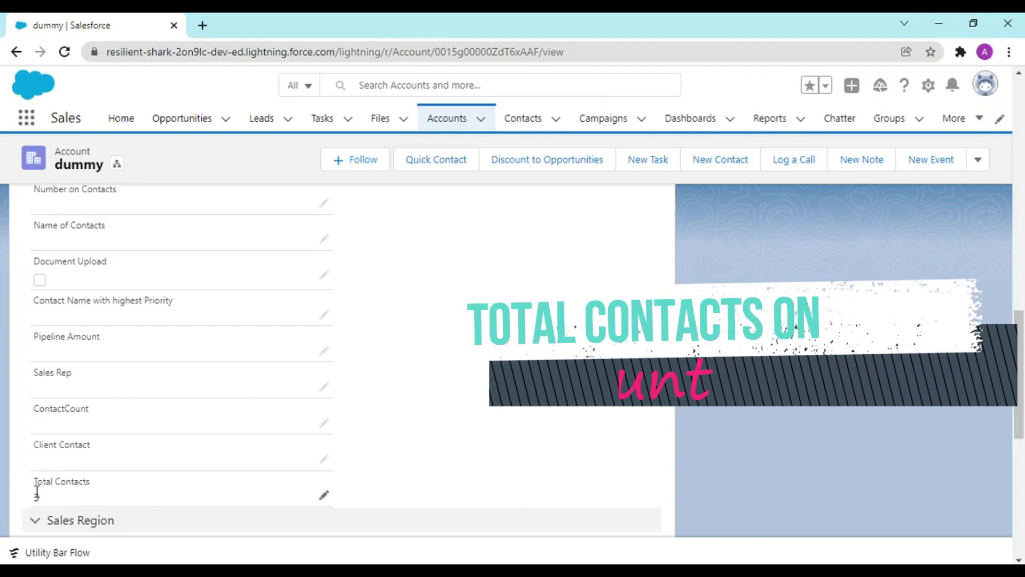
pyautogui.moveTo(32, 482); pyautogui.dragTo(110, 489)
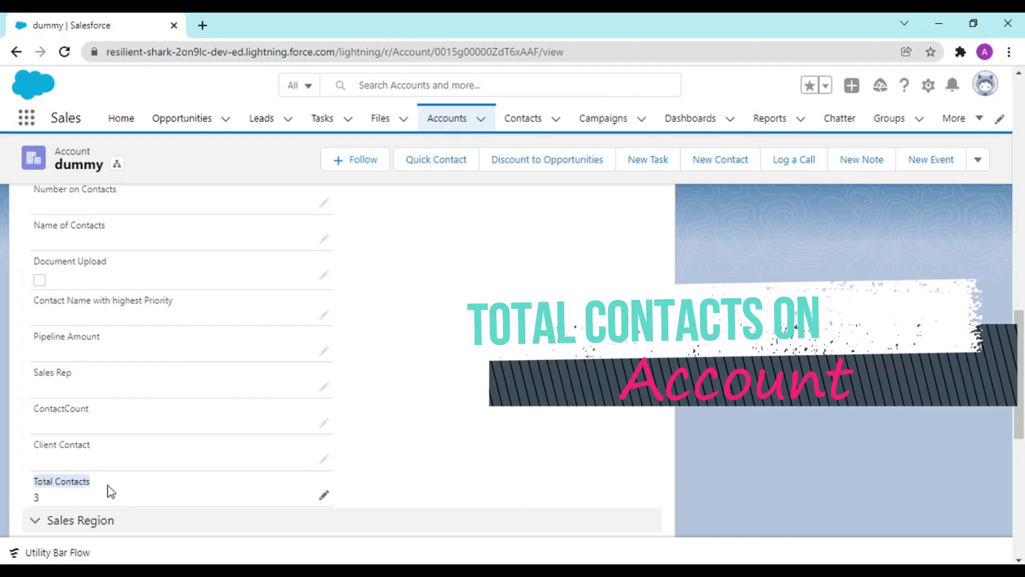
pyautogui.click(425, 459)
pyautogui.moveTo(34, 487); pyautogui.dragTo(94, 482)
pyautogui.doubleClick(94, 482)
pyautogui.tripleClick(77, 477)
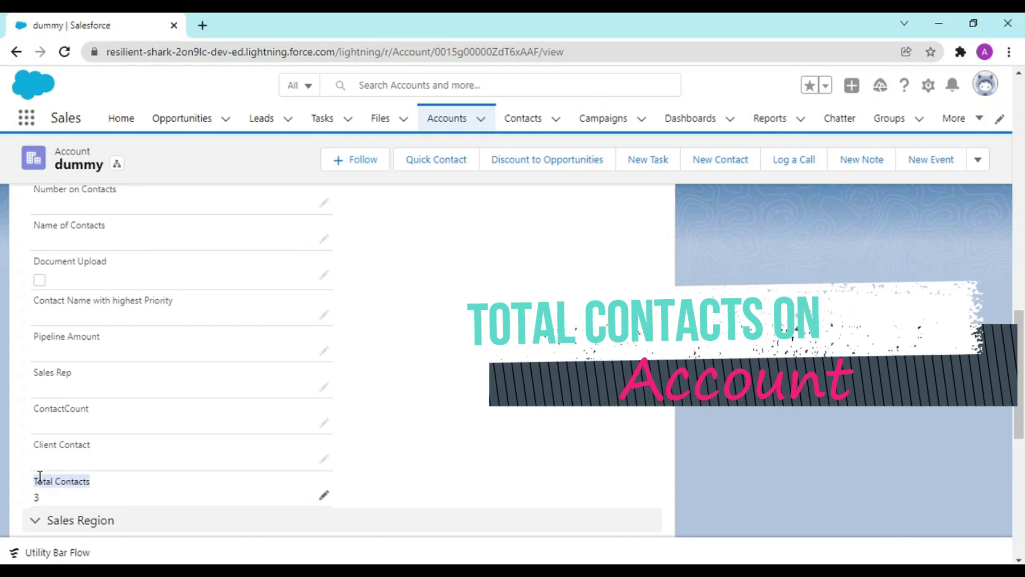
pyautogui.doubleClick(489, 425)
pyautogui.click(310, 513)
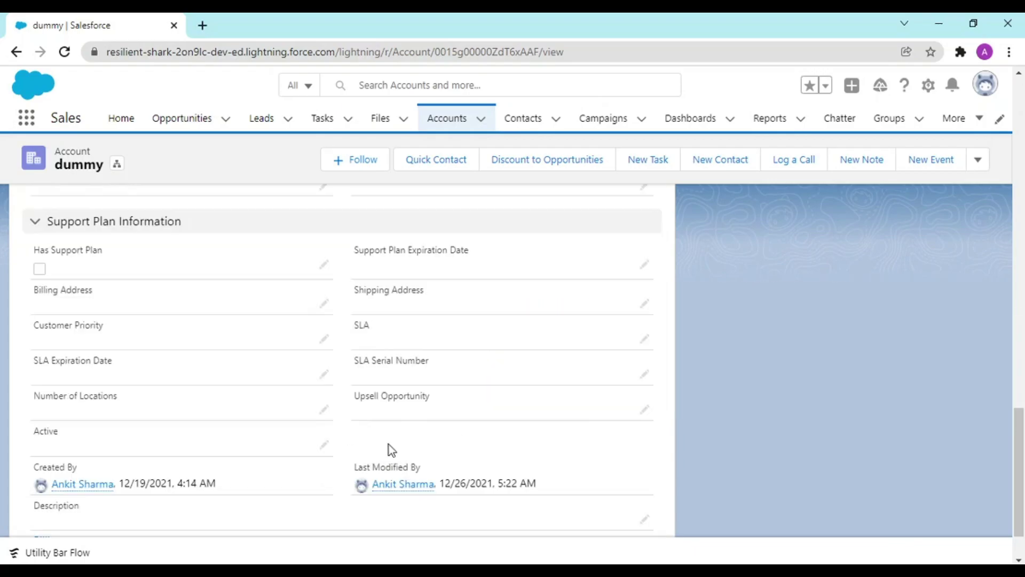
# Step: Review the account's related contacts, then return to its field details
pyautogui.scroll(-2, 320, 427)
pyautogui.scroll(10, 236, 426)
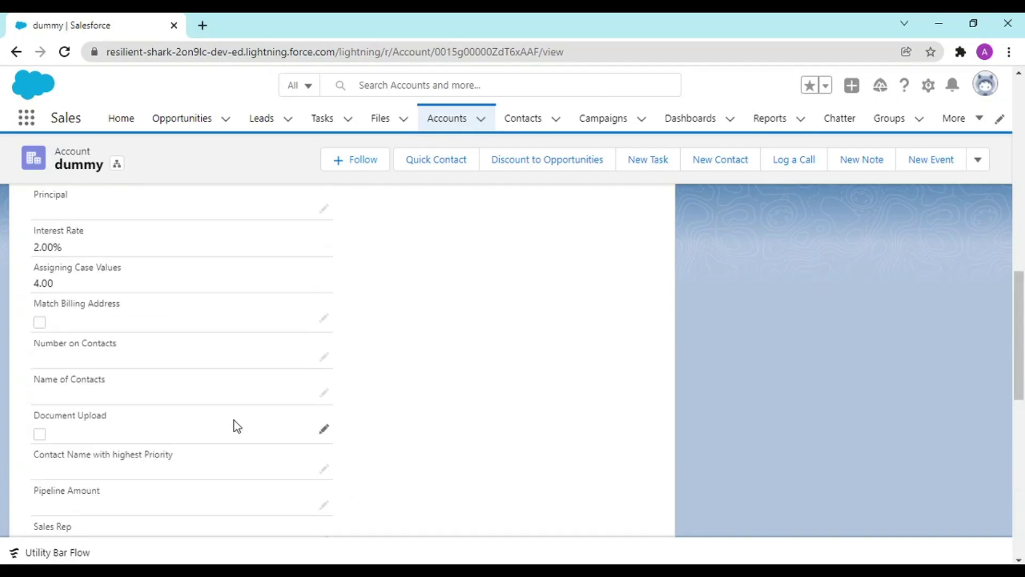
pyautogui.scroll(5, 60, 466)
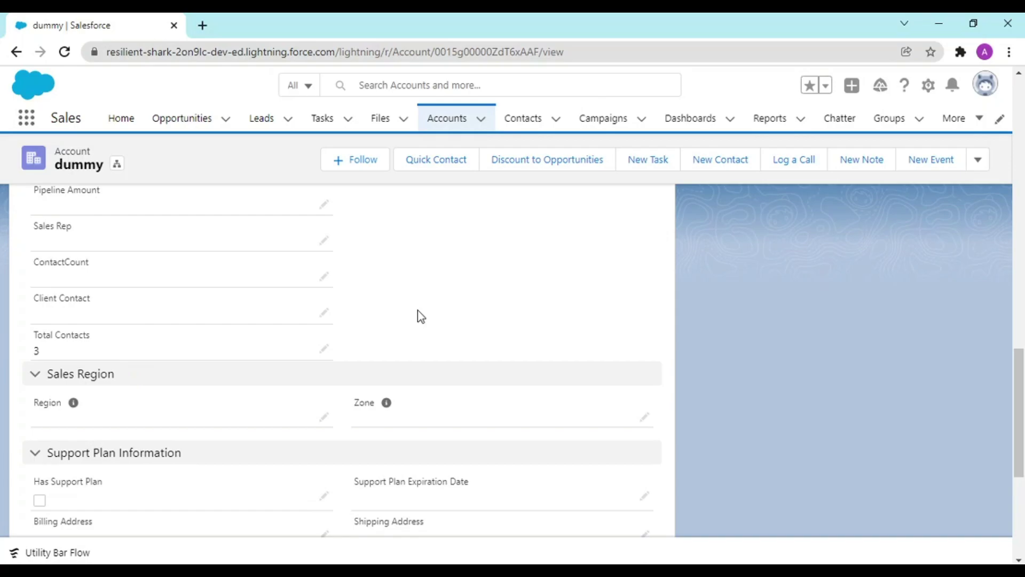
pyautogui.scroll(3, 418, 309)
pyautogui.scroll(5, 419, 308)
pyautogui.scroll(5, 418, 308)
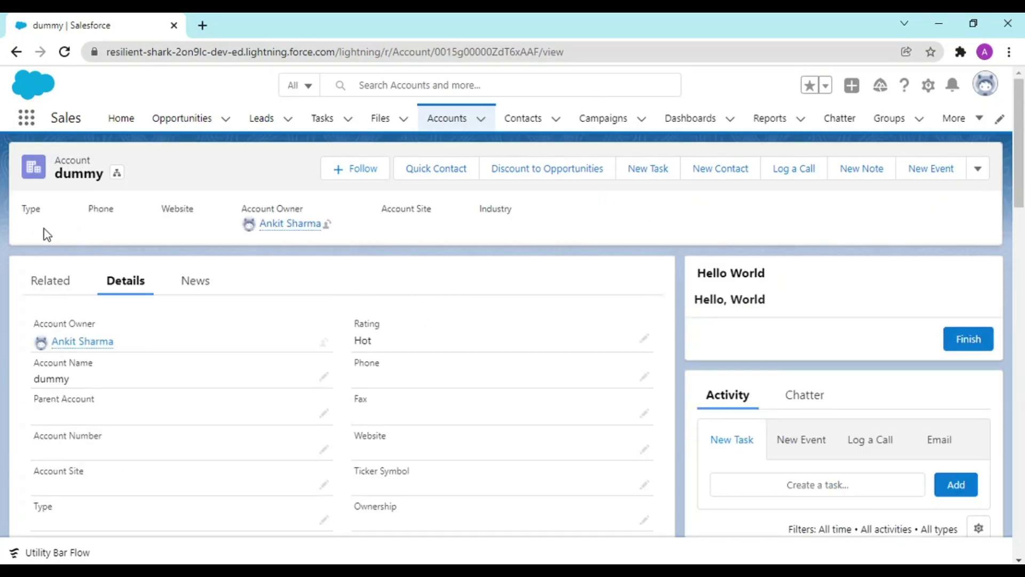
pyautogui.click(43, 278)
pyautogui.scroll(-5, 320, 293)
pyautogui.scroll(-3, 186, 326)
pyautogui.scroll(3, 160, 327)
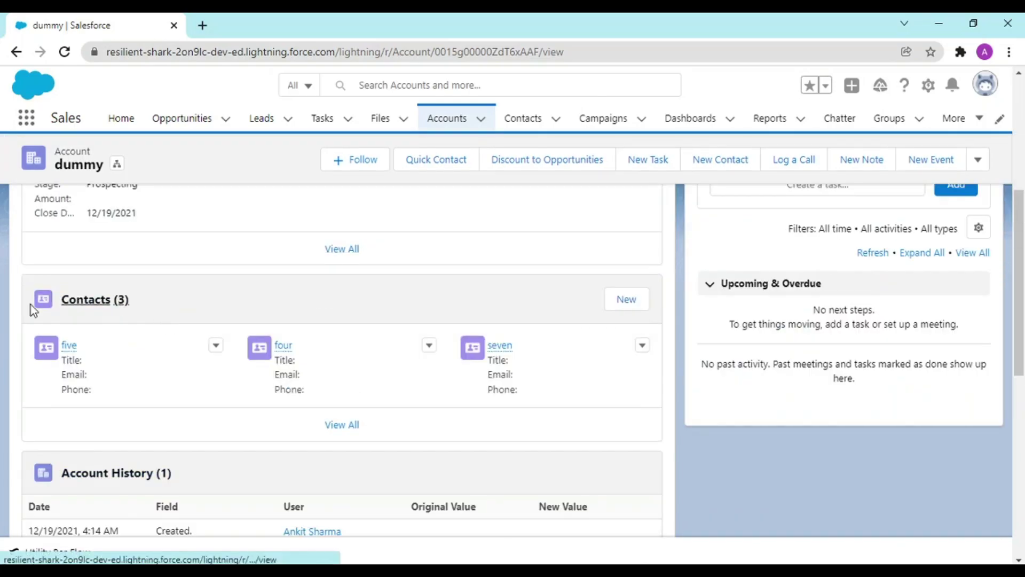
pyautogui.scroll(3, 365, 365)
pyautogui.scroll(3, 365, 365)
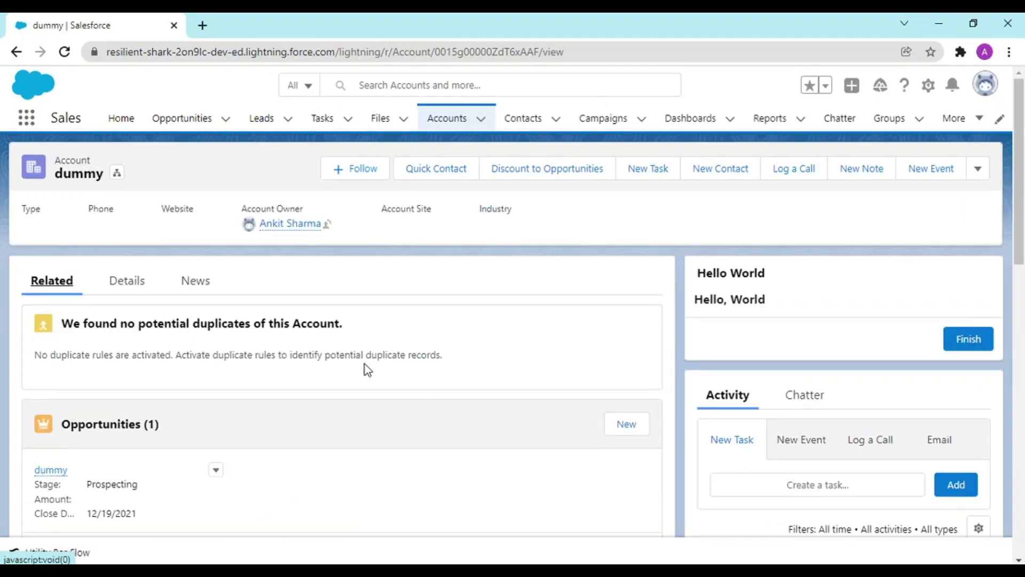
pyautogui.scroll(-5, 364, 364)
pyautogui.scroll(5, 364, 364)
pyautogui.click(126, 281)
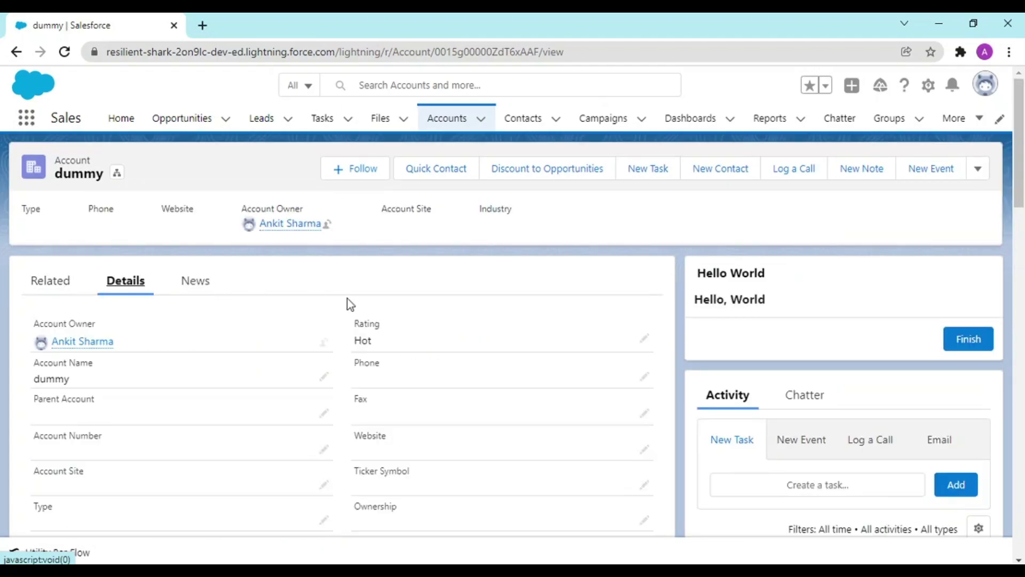
pyautogui.scroll(-5, 347, 299)
pyautogui.scroll(-5, 347, 299)
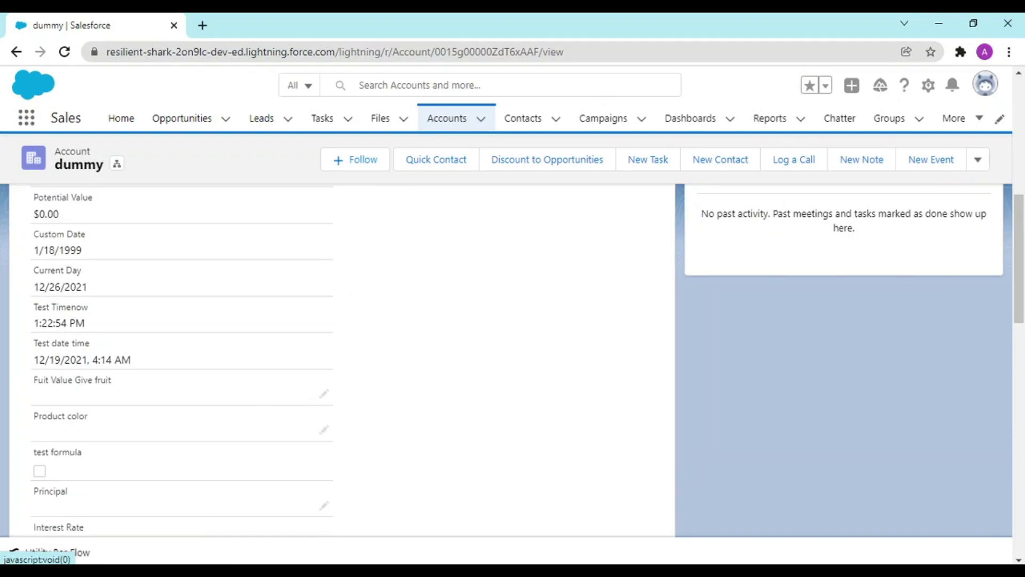
# Step: Switch to Developer Console and compare the totalContactsHandler class with the totalContactsOnAccount trigger
pyautogui.click(207, 570)
pyautogui.click(252, 516)
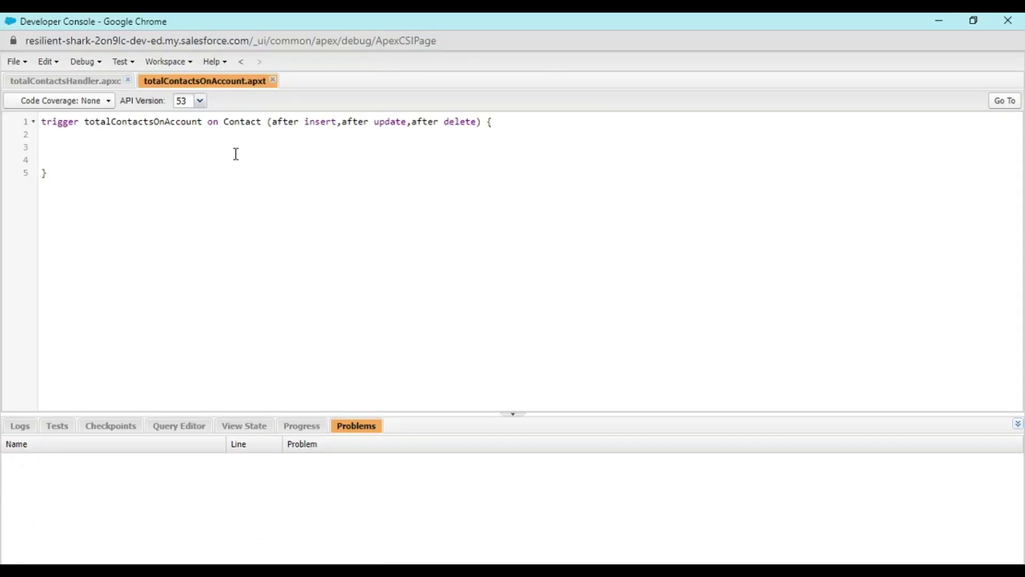
pyautogui.click(87, 86)
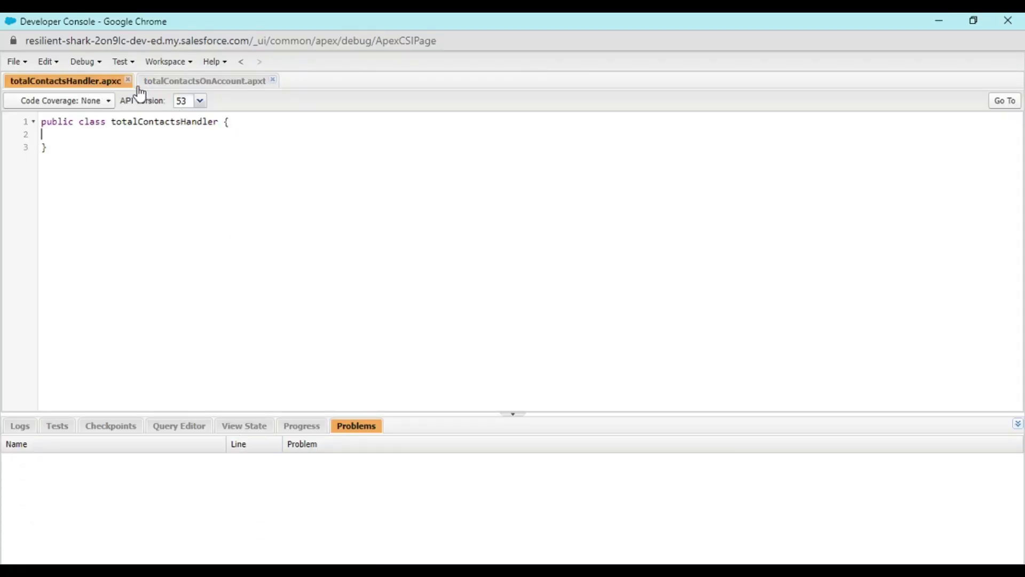
pyautogui.click(168, 85)
pyautogui.click(80, 85)
pyautogui.click(190, 82)
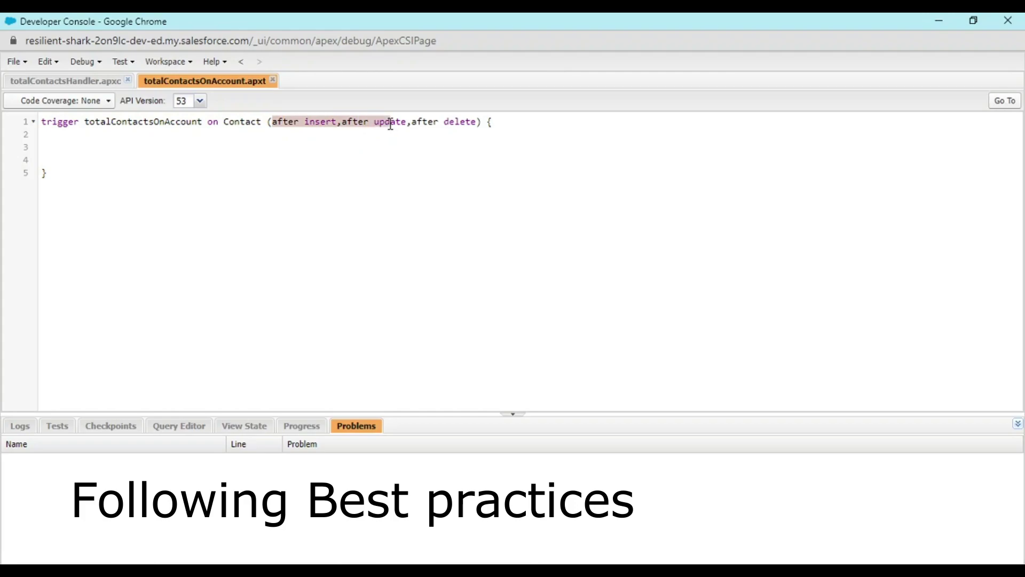
# Step: Add 'after undelete' to the trigger events and begin if(trigger.isAfter){ if(trigger.isInsert)
pyautogui.click(479, 126)
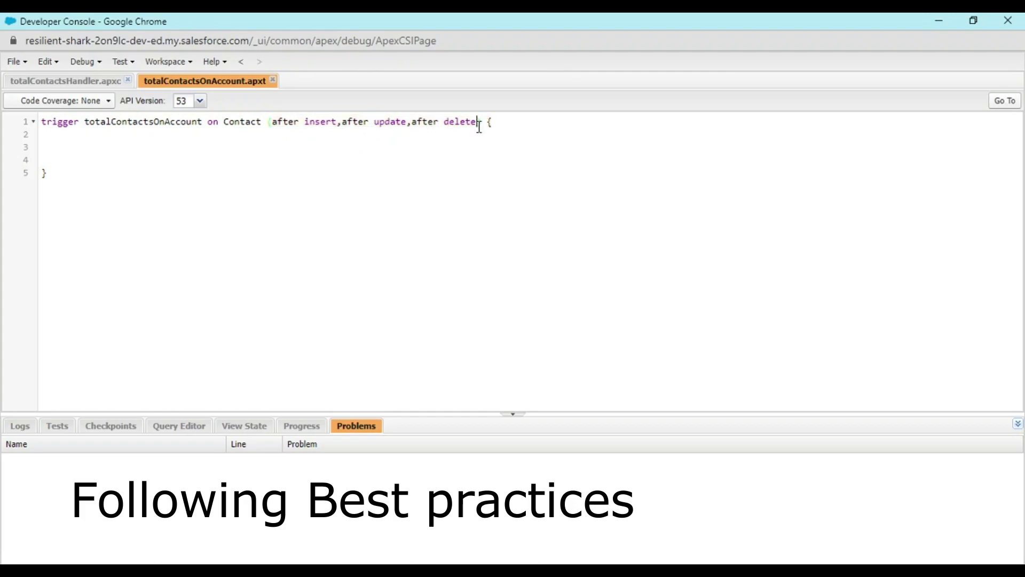
pyautogui.write(',af')
pyautogui.write('ter undele')
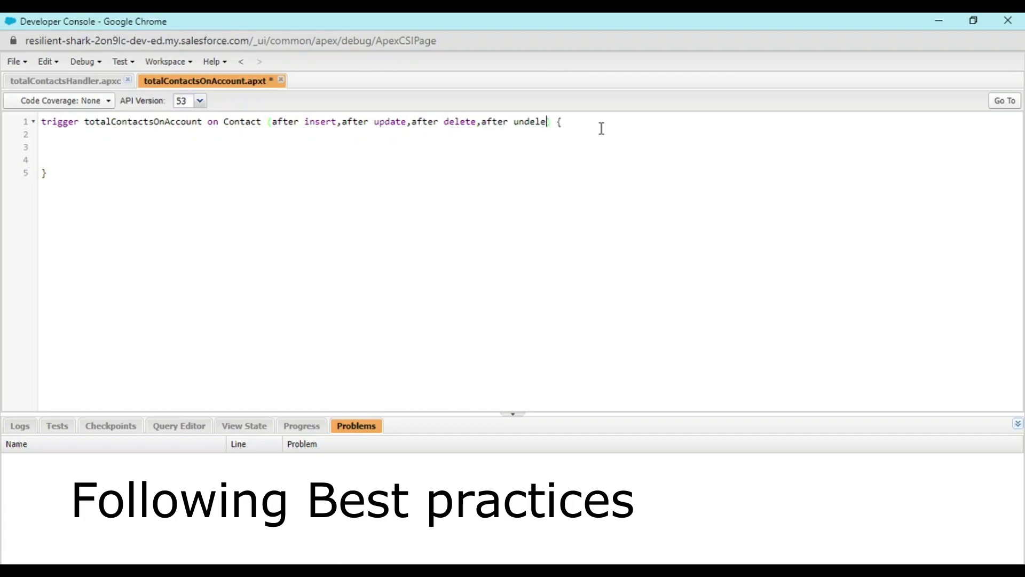
pyautogui.write('te')
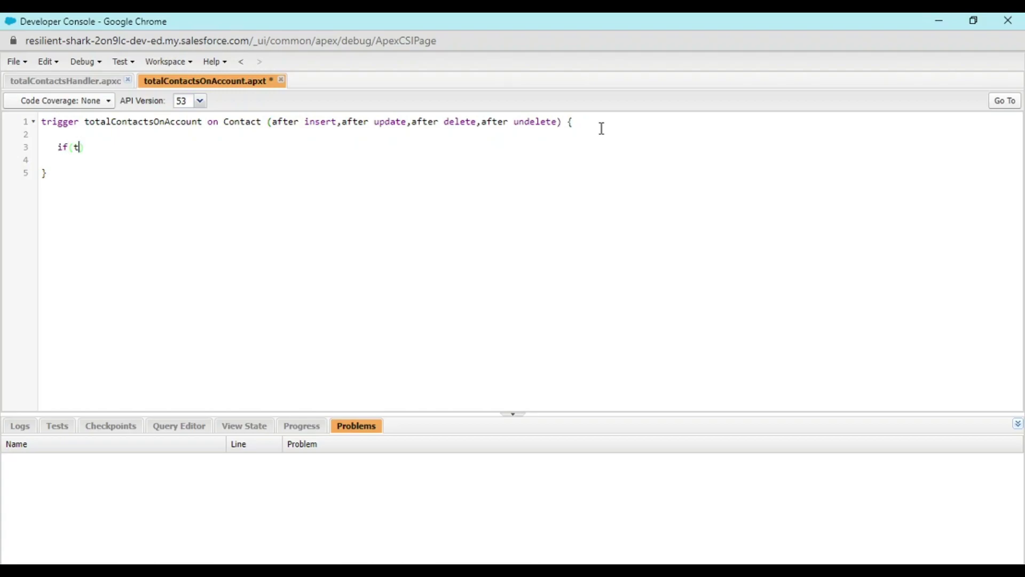
pyautogui.write('gger.isA')
pyautogui.write('fter')
pyautogui.press('Return')
pyautogui.write('{')
pyautogui.press('Return')
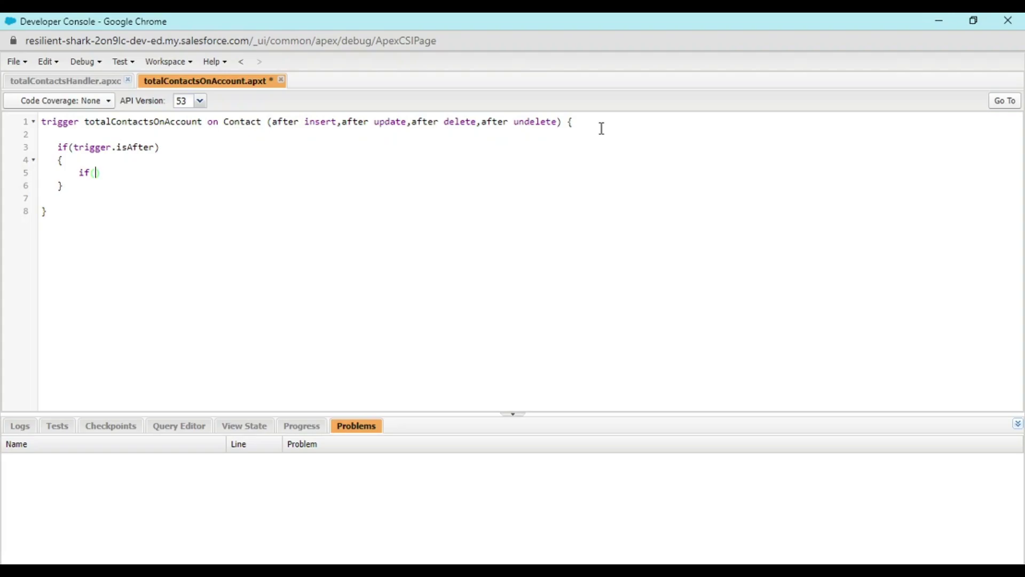
pyautogui.write('trigger.is')
pyautogui.write('Insert')
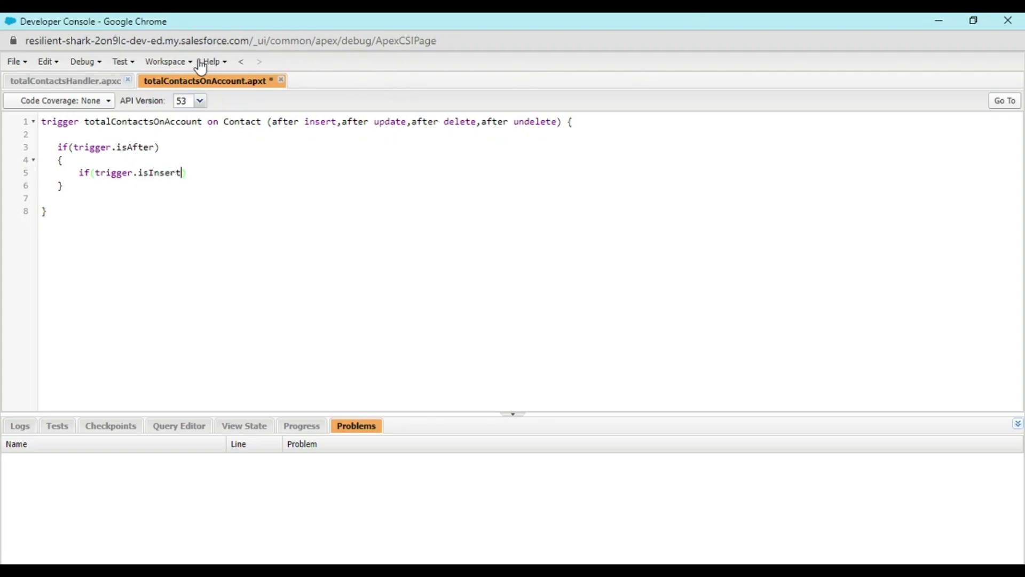
# Step: Raise the Developer Console editor font size from 13 to 16 in Preferences
pyautogui.click(222, 63)
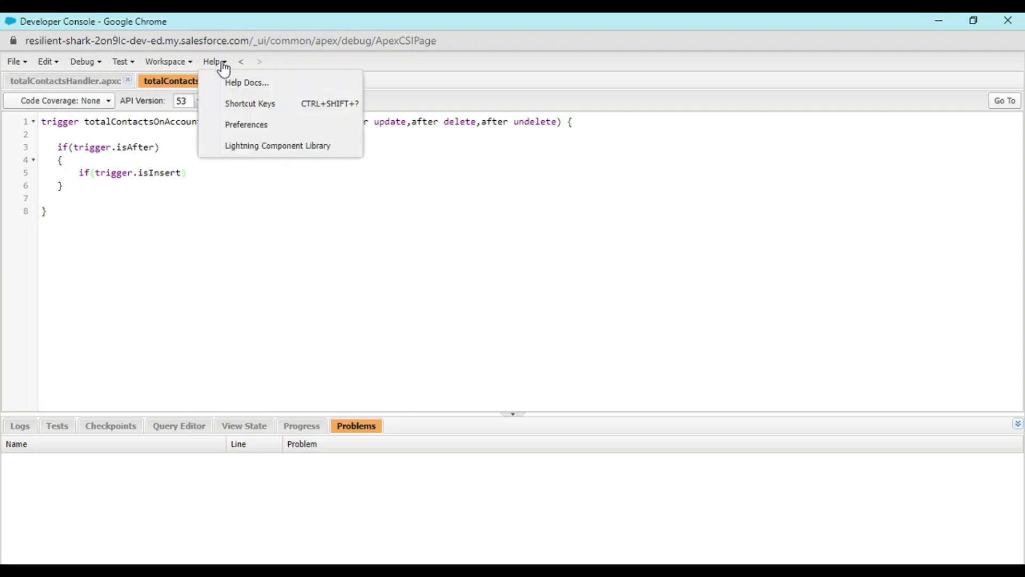
pyautogui.click(230, 126)
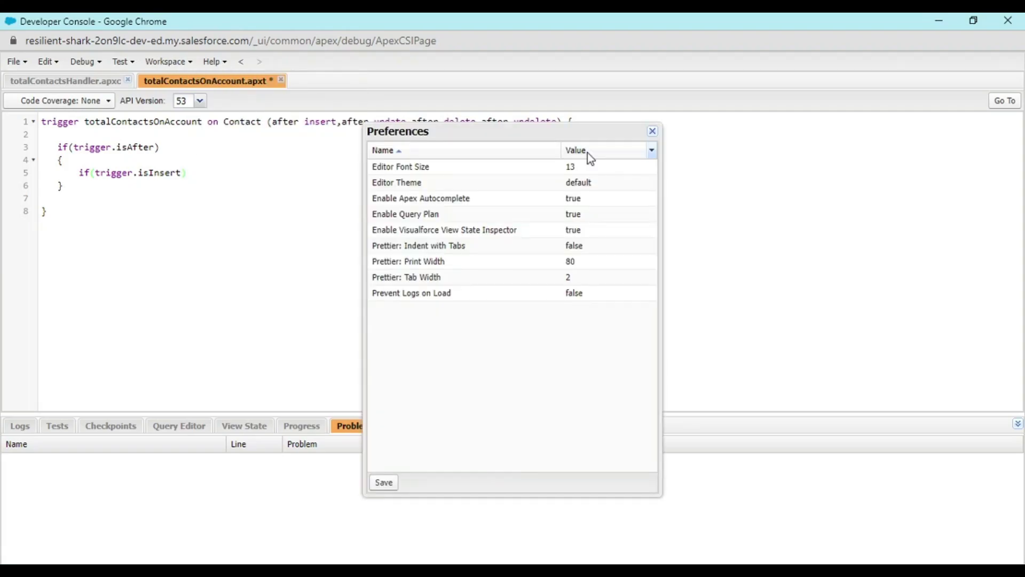
pyautogui.click(645, 170)
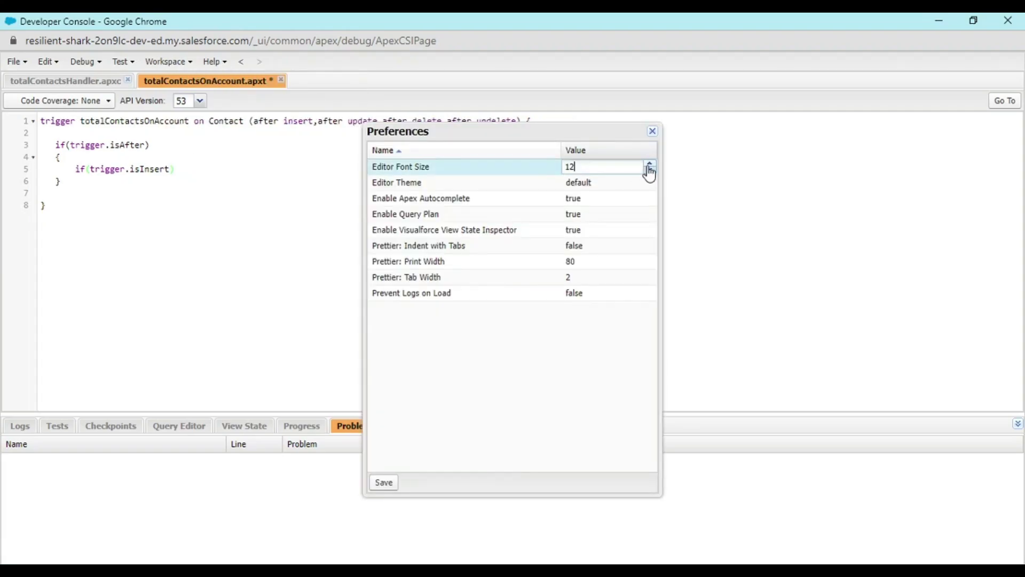
pyautogui.click(649, 165)
pyautogui.click(650, 164)
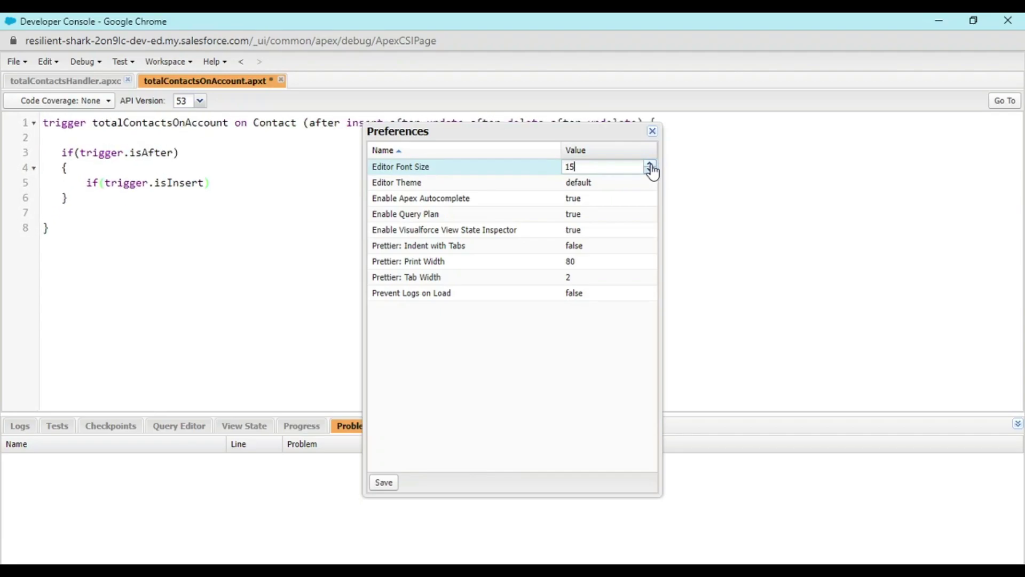
pyautogui.click(652, 131)
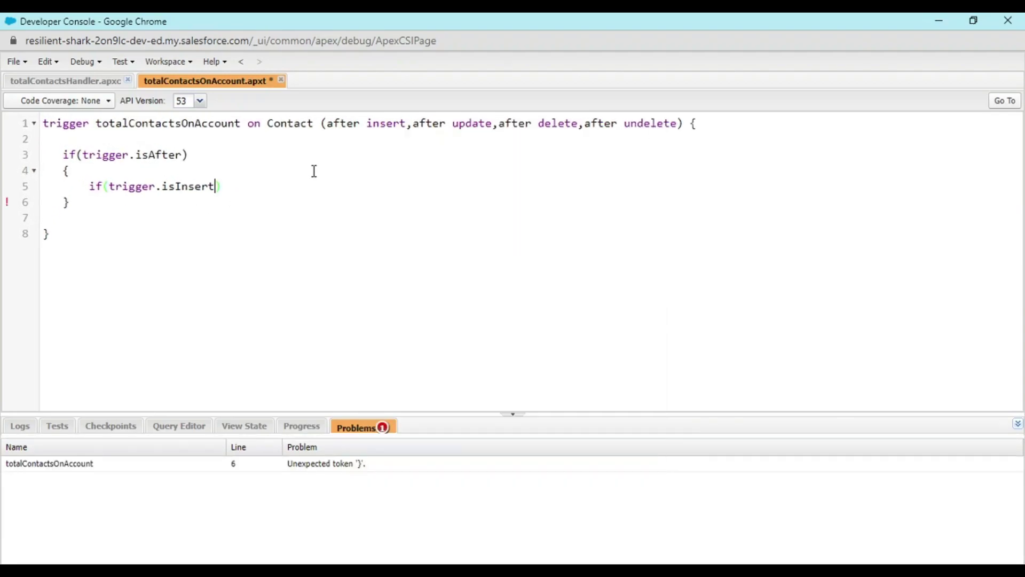
# Step: Add isUpdate, isDelete and isUndelete to the condition, calling totalContactsHandler.countContacts(Trigger.new,Trigger.old)
pyautogui.write('|| ')
pyautogui.write('trigger')
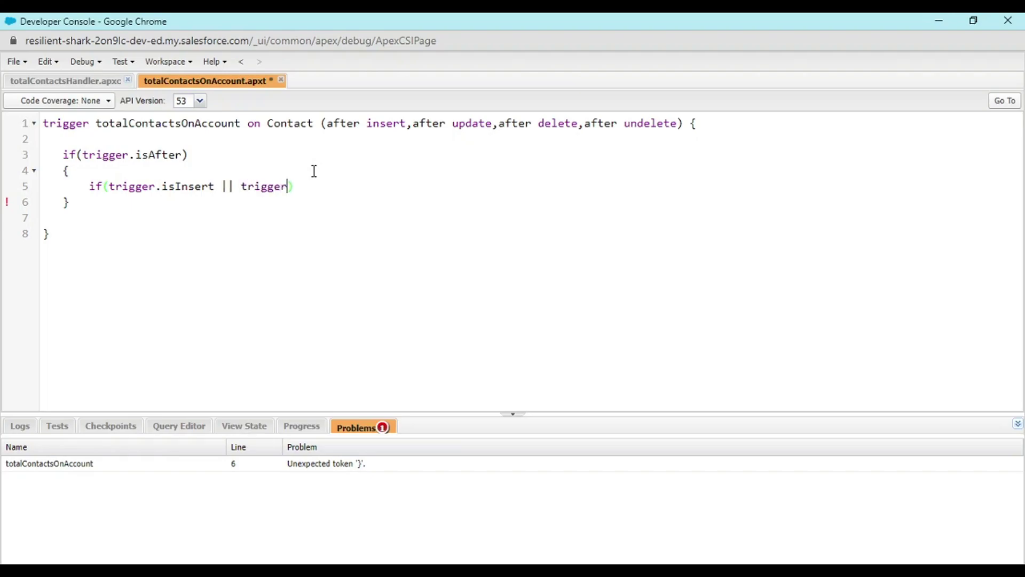
pyautogui.write('.isUpdate ')
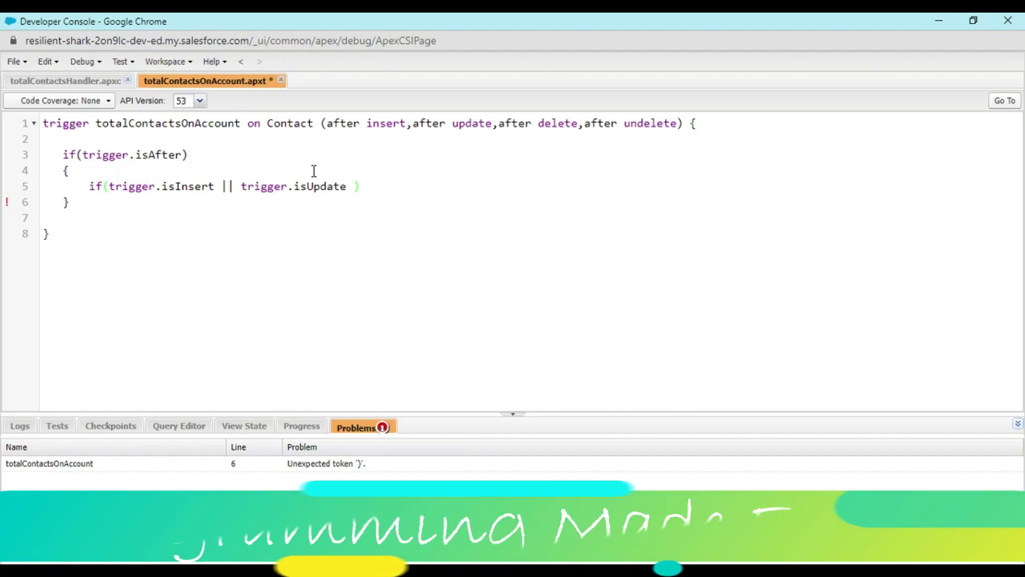
pyautogui.write('|| trigger.i')
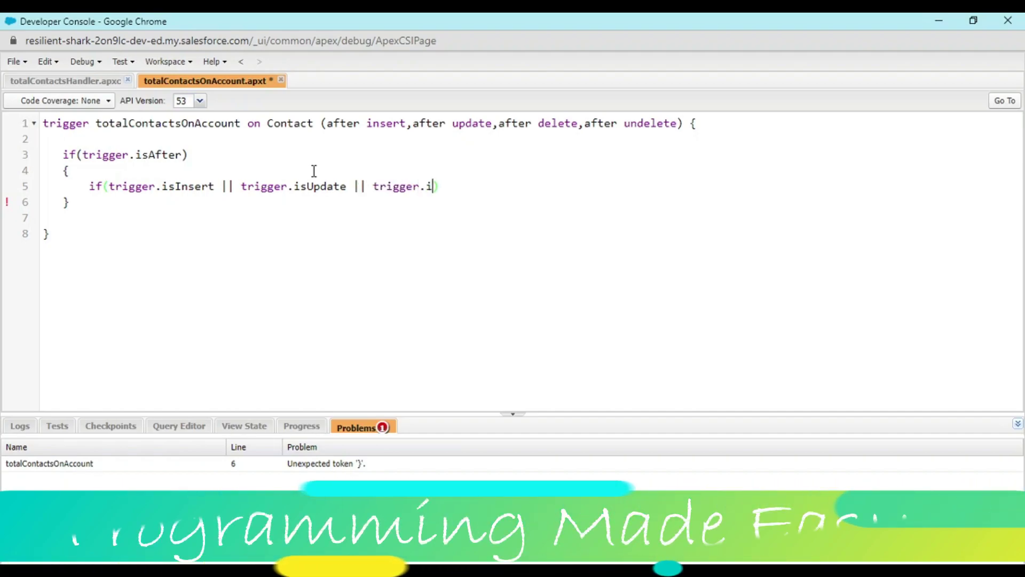
pyautogui.write('sDelete ')
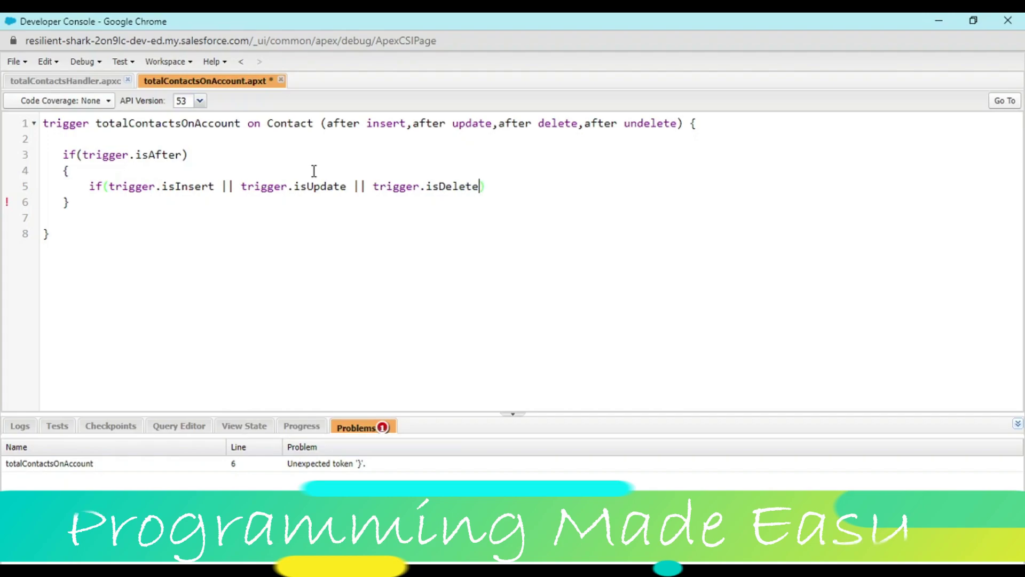
pyautogui.write('|| trigger')
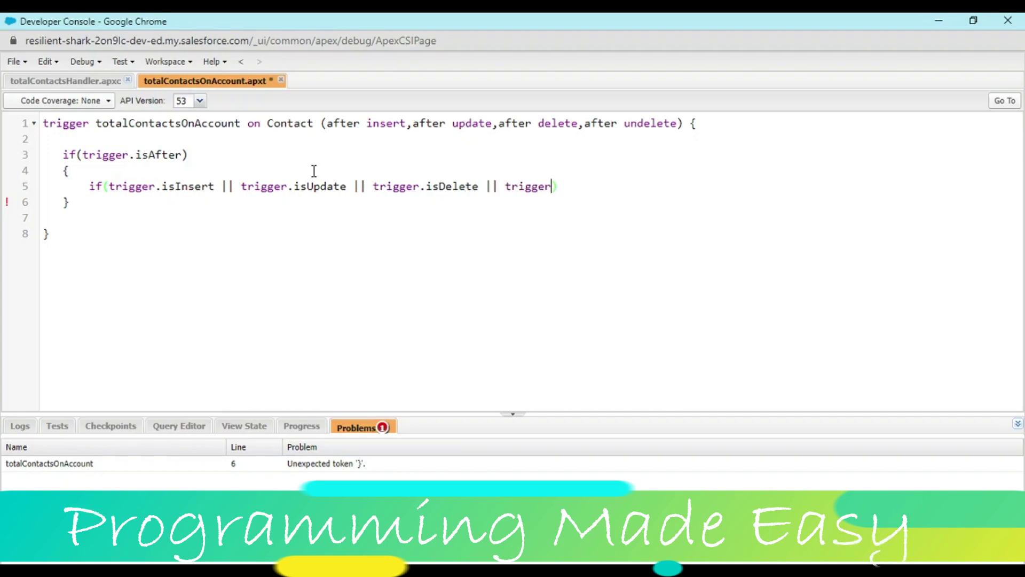
pyautogui.write('.isUndel')
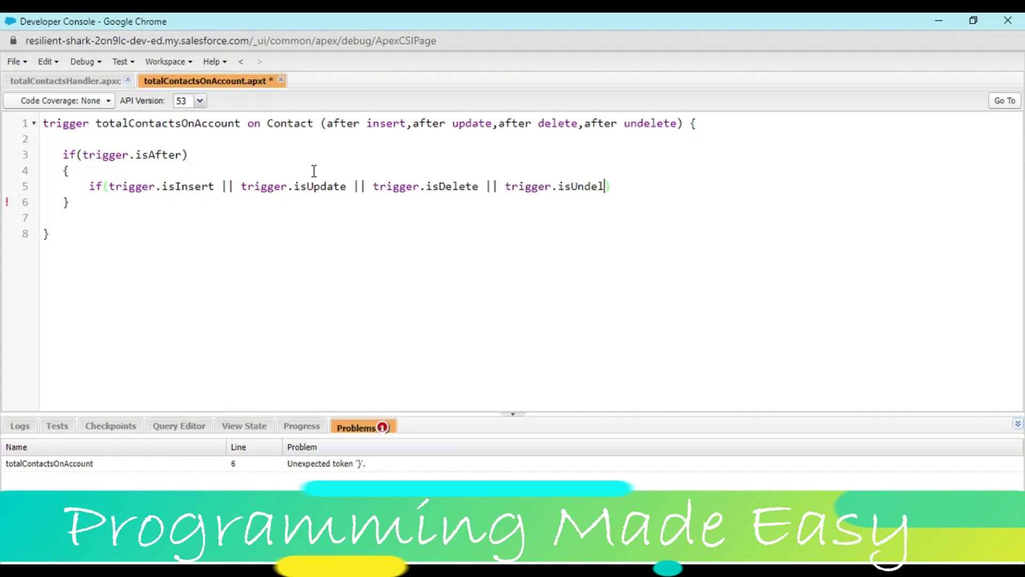
pyautogui.write('ete')
pyautogui.press('Return')
pyautogui.write('{')
pyautogui.press('Return')
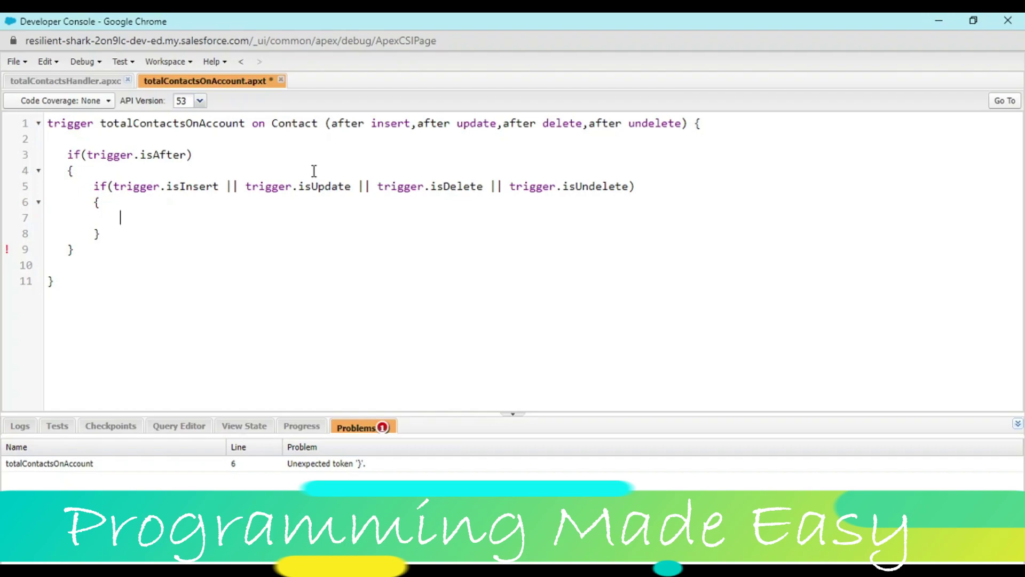
pyautogui.write('totalCo')
pyautogui.write('ntactsH')
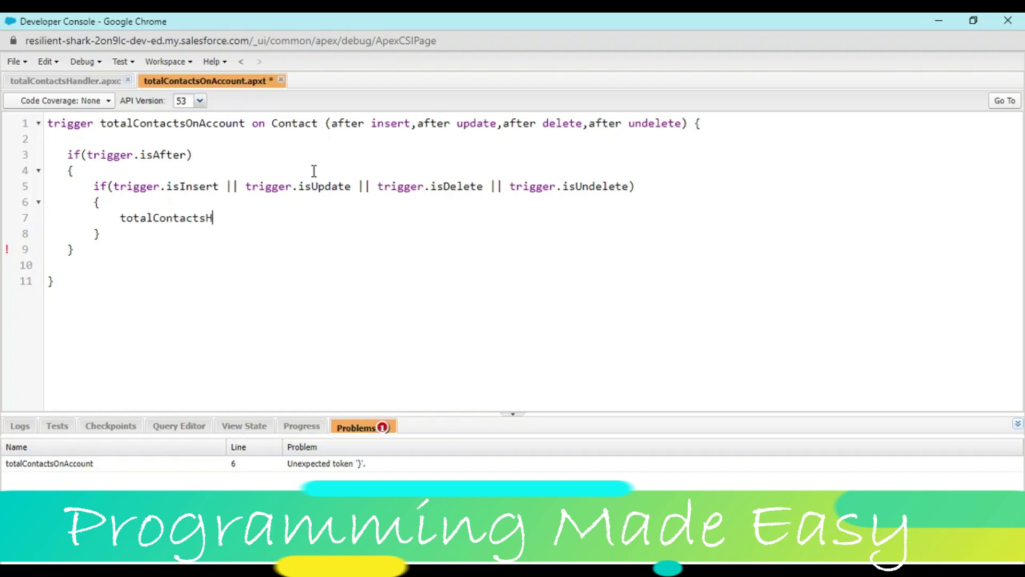
pyautogui.write('andler.')
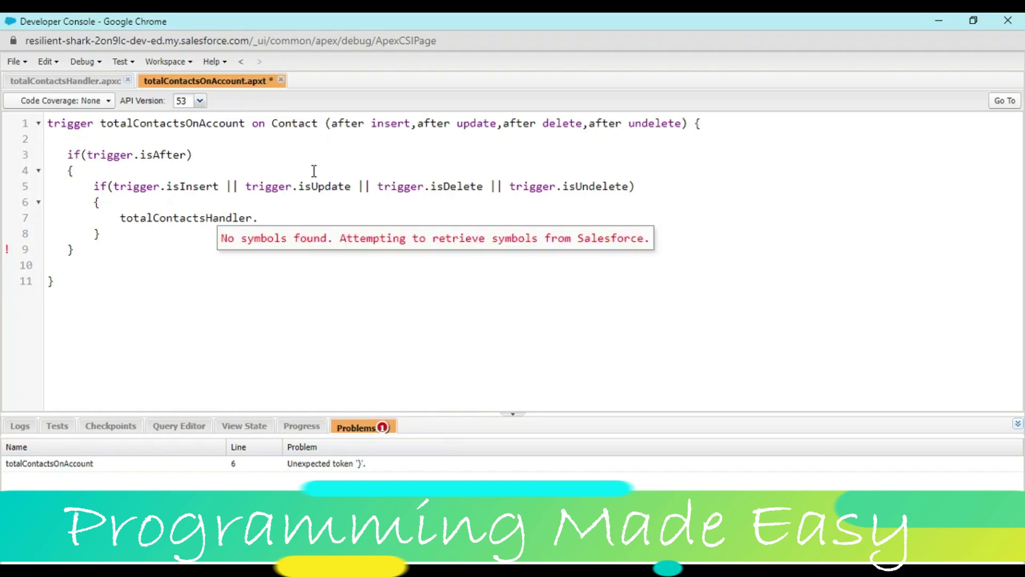
pyautogui.write('countC')
pyautogui.write('ontact')
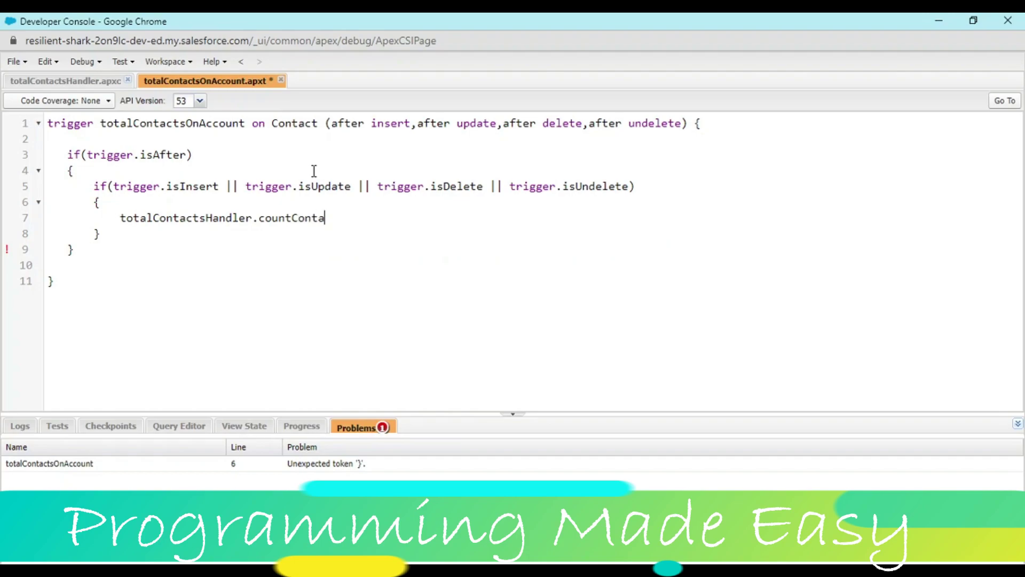
pyautogui.write('s')
pyautogui.write('(Tr')
pyautogui.write('igger.new,')
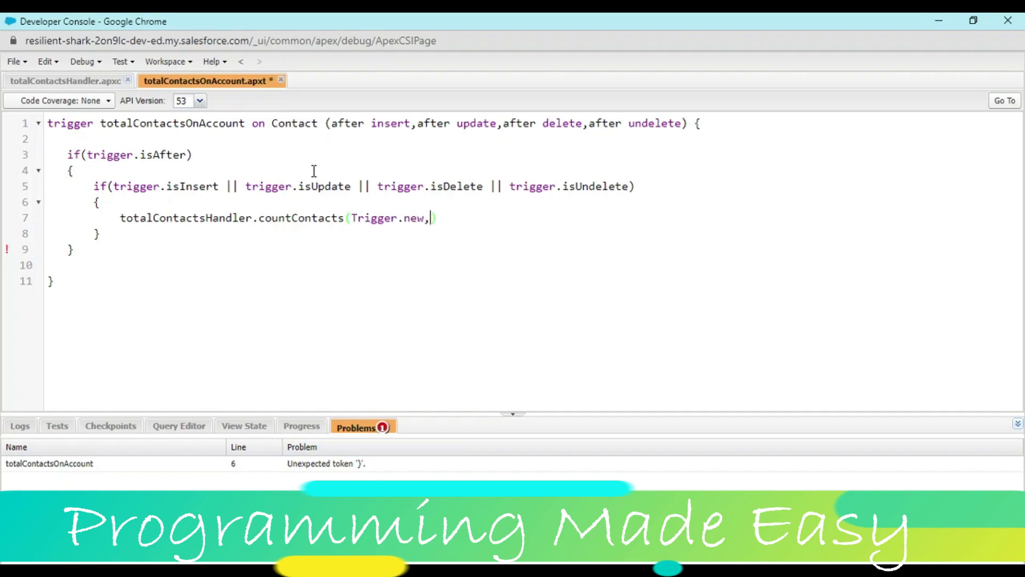
pyautogui.write('Trigger,')
pyautogui.press('BackSpace')
pyautogui.write('.old);')
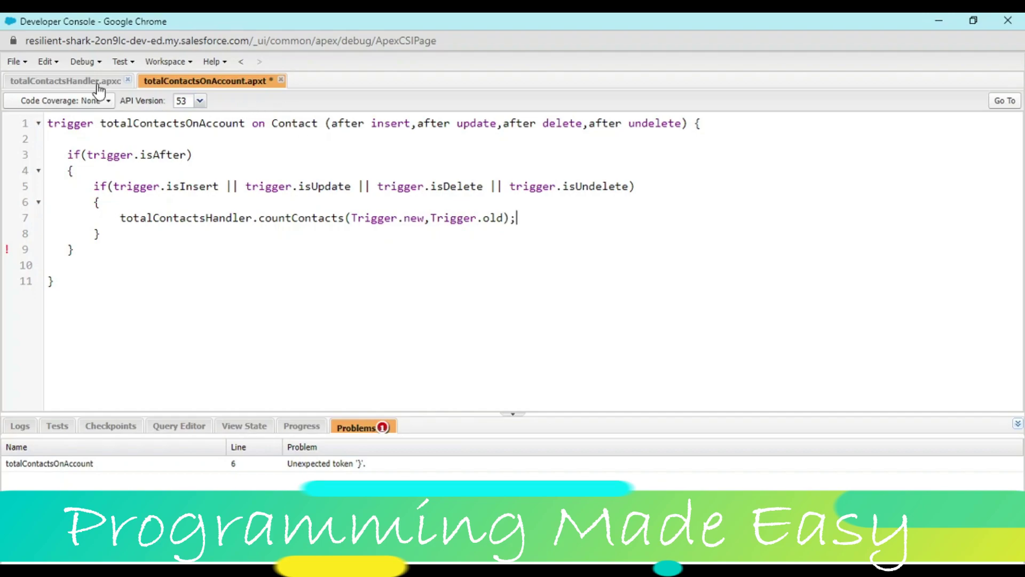
pyautogui.doubleClick(310, 219)
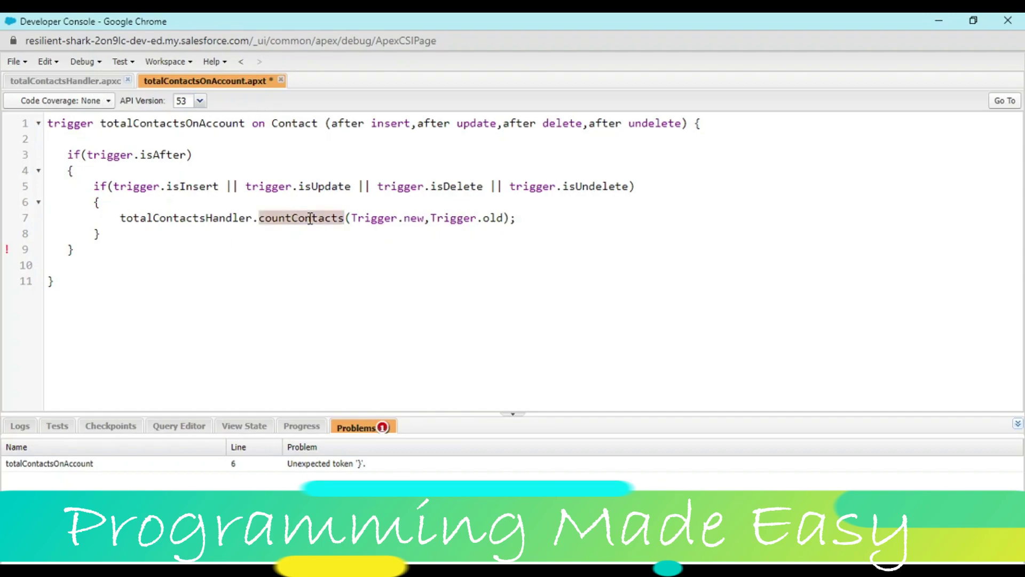
# Step: In totalContactsHandler, declare public static void countContacts(List<Contact> newList, List<Contact> newList)
pyautogui.click(92, 83)
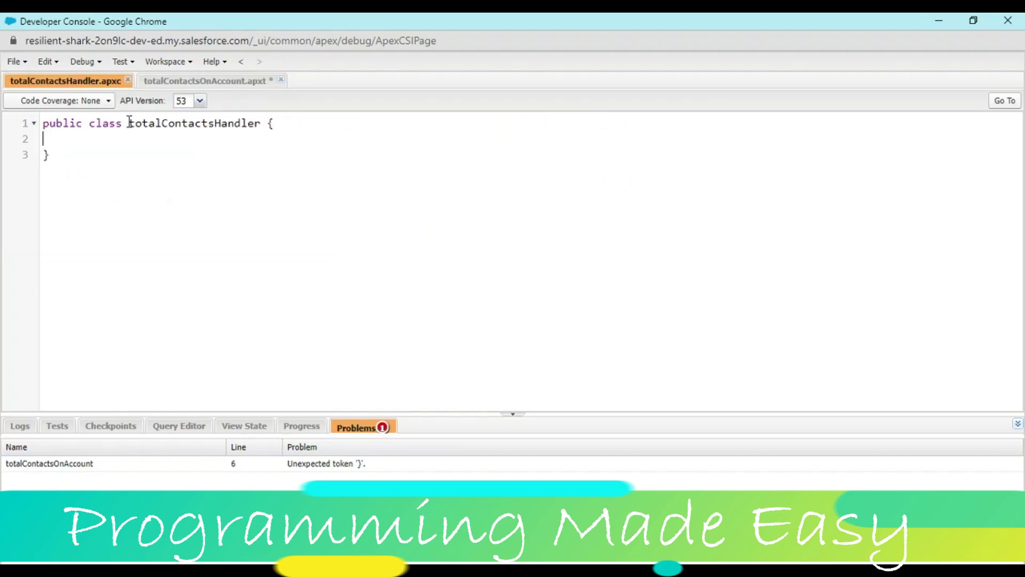
pyautogui.press('Return')
pyautogui.press('Return')
pyautogui.press('Tab')
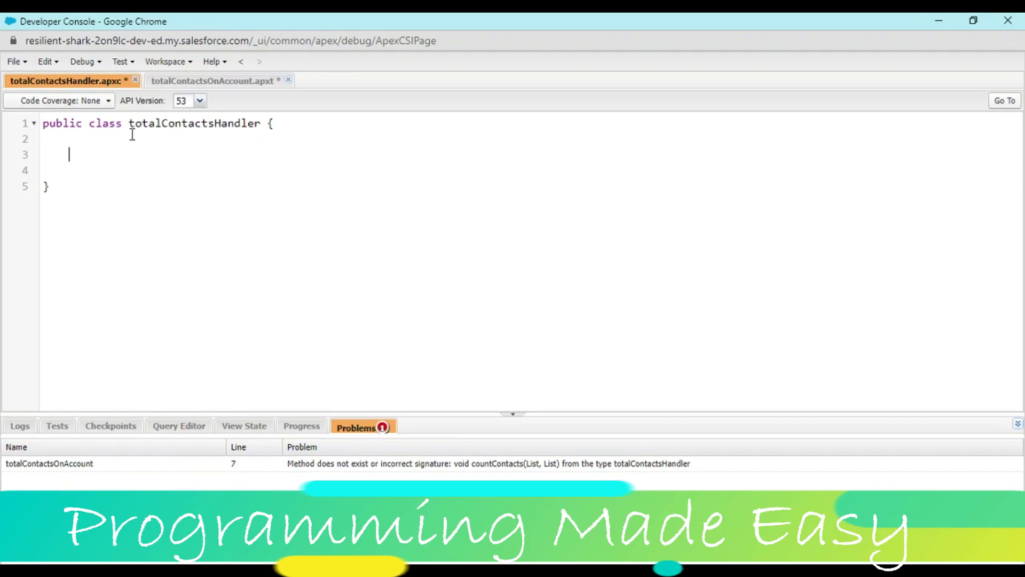
pyautogui.press('Return')
pyautogui.press('Up')
pyautogui.write('lic s')
pyautogui.write('tatic voi')
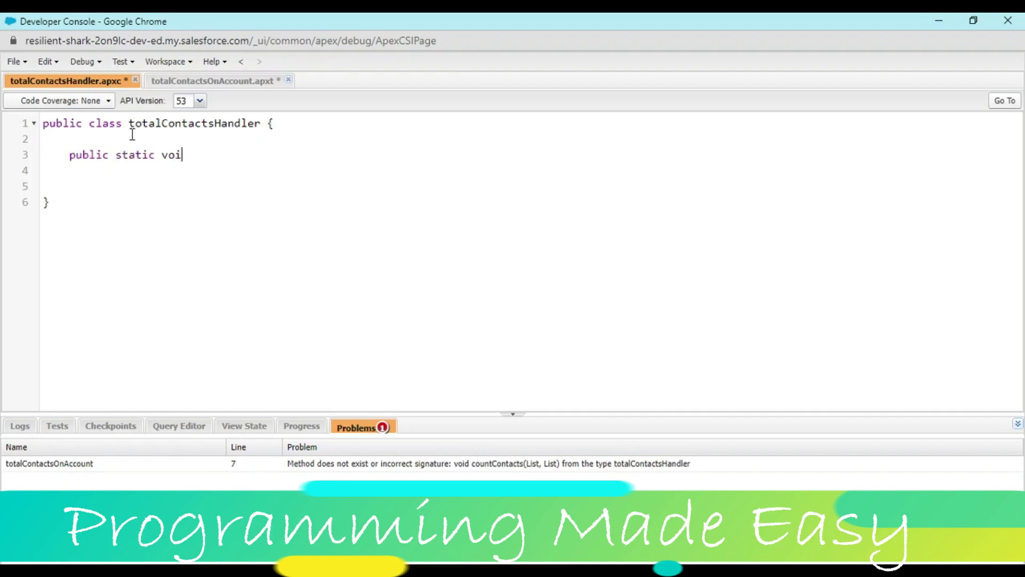
pyautogui.write('countContacts(')
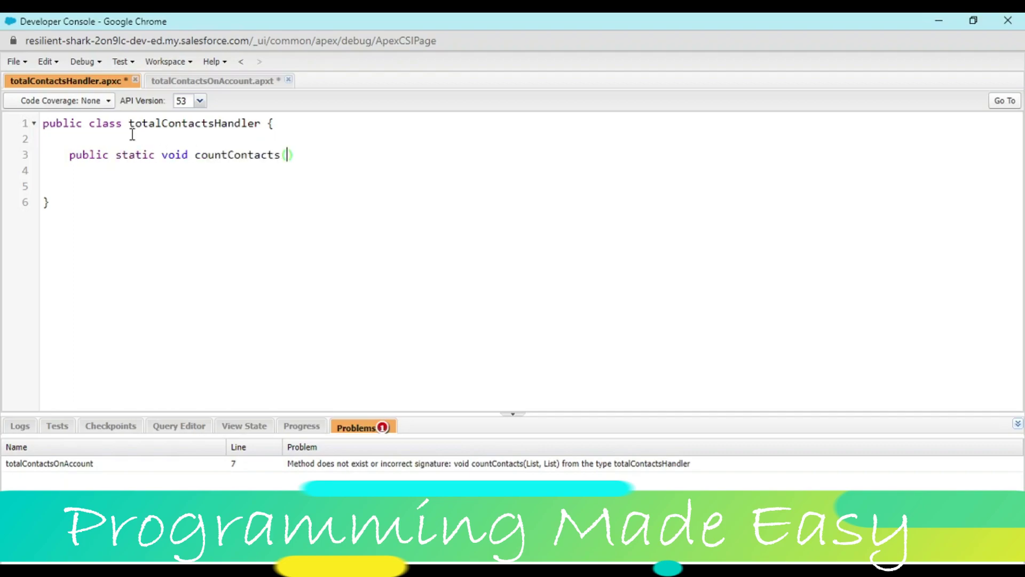
pyautogui.write('List<')
pyautogui.write('Conta')
pyautogui.write('cts')
pyautogui.press('BackSpace')
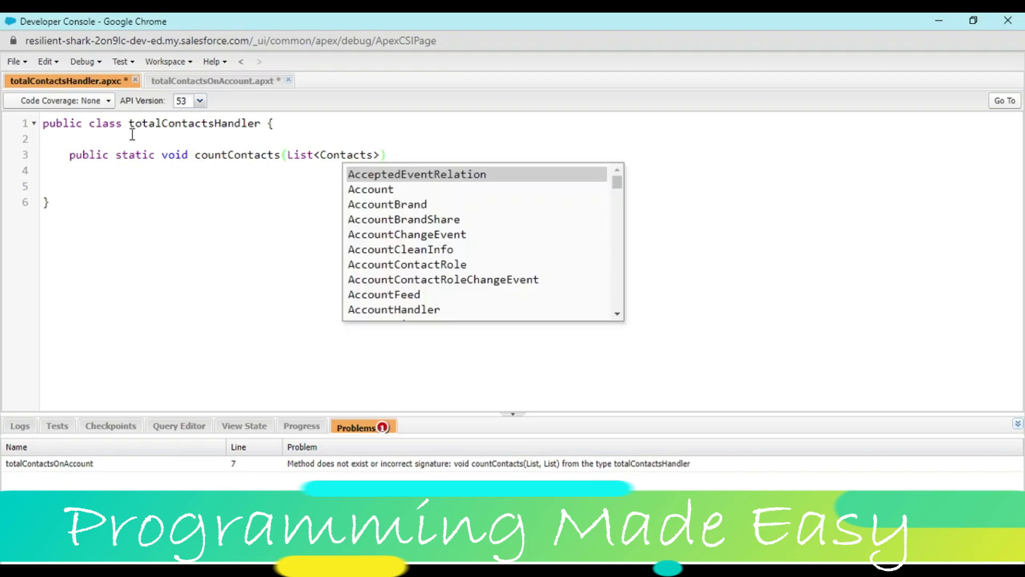
pyautogui.write('> old')
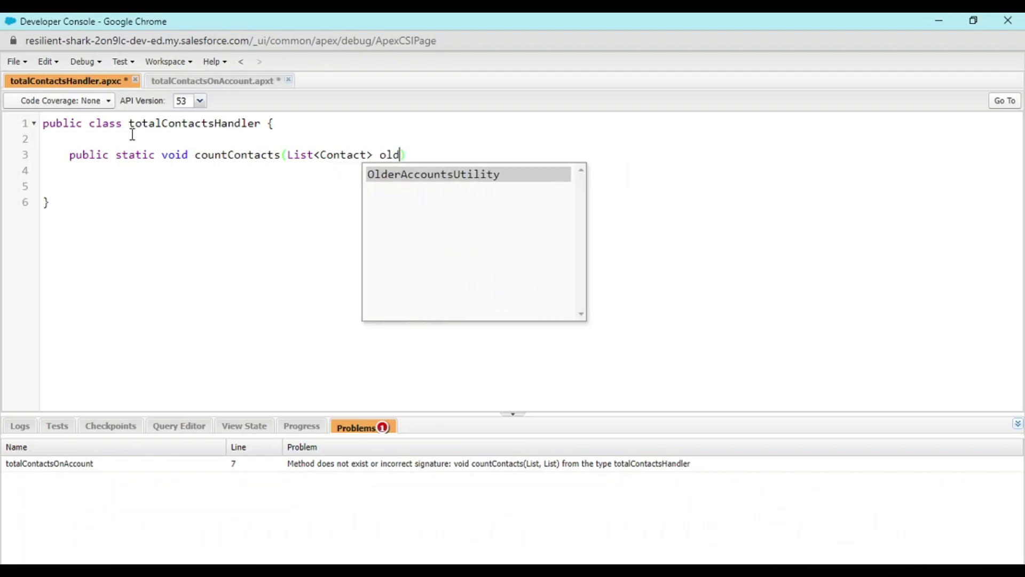
pyautogui.press('BackSpace')
pyautogui.press('BackSpace')
pyautogui.press('BackSpace')
pyautogui.write('newList')
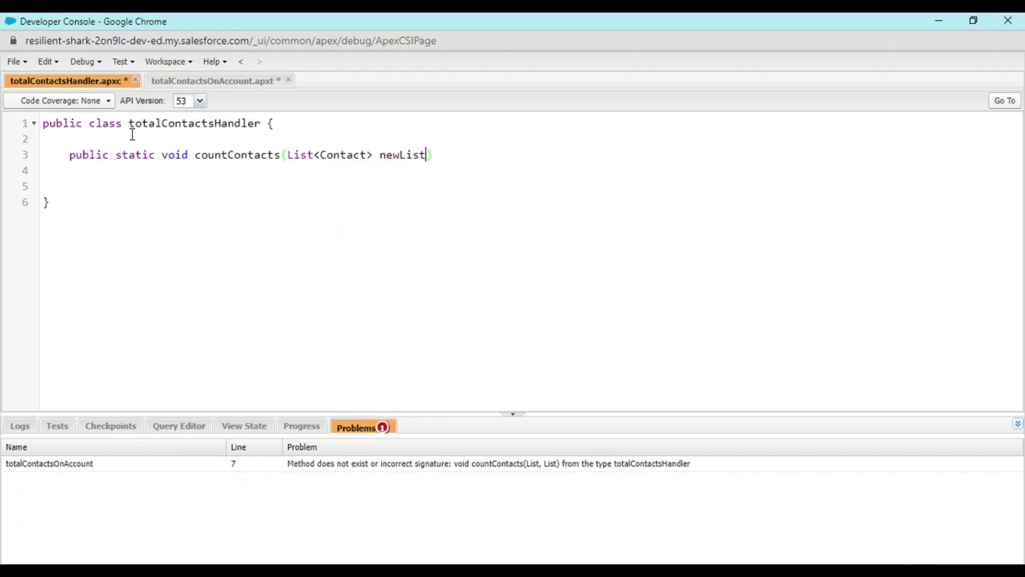
pyautogui.write(', List')
pyautogui.write('<Contact> ')
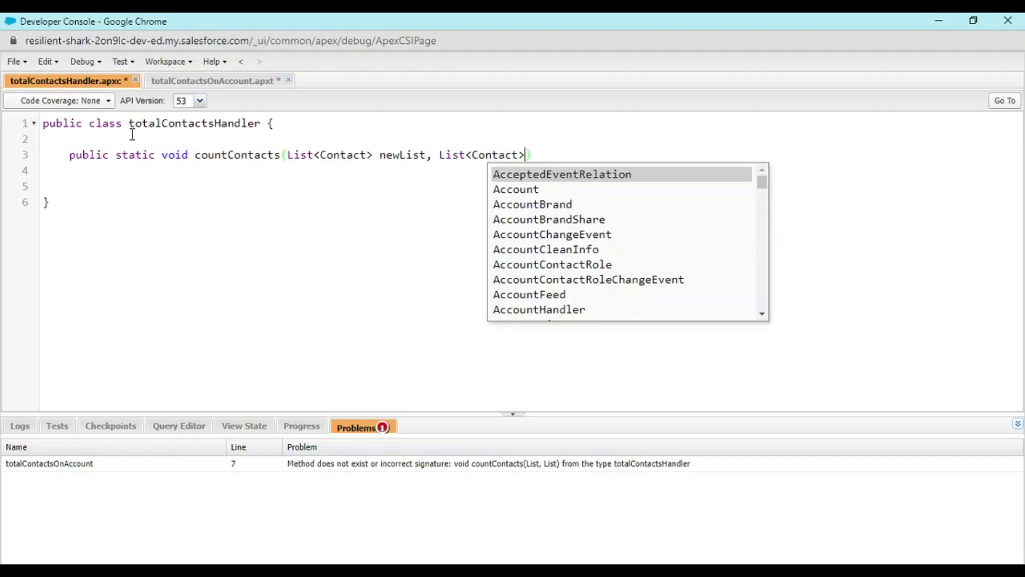
pyautogui.write('newList)')
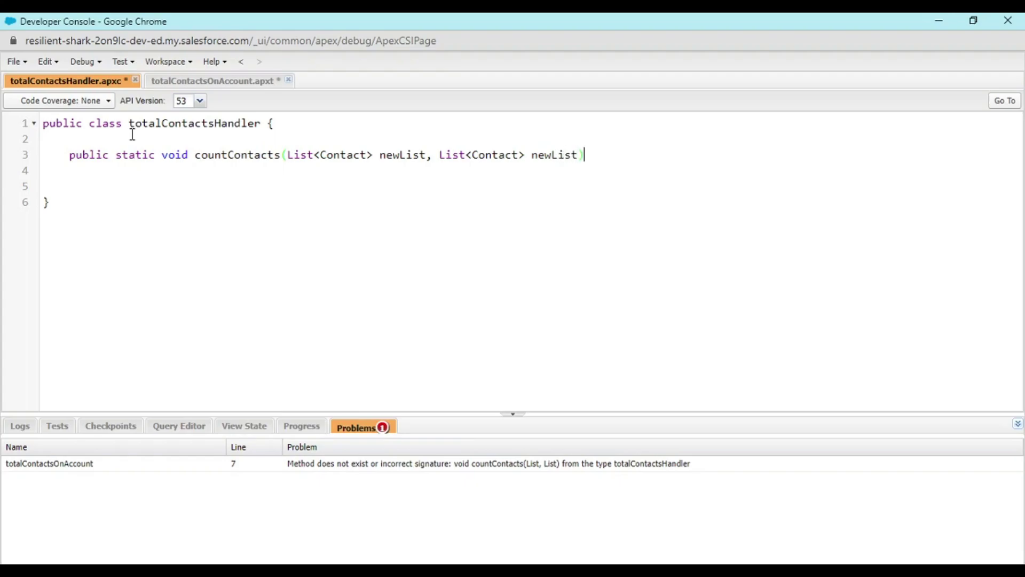
pyautogui.press('Return')
pyautogui.write('{')
pyautogui.press('Return')
# Step: Add an empty for(contact c:newList) loop in the method, with blank lines above it
pyautogui.write('if')
pyautogui.press('BackSpace')
pyautogui.press('BackSpace')
pyautogui.write('for(c')
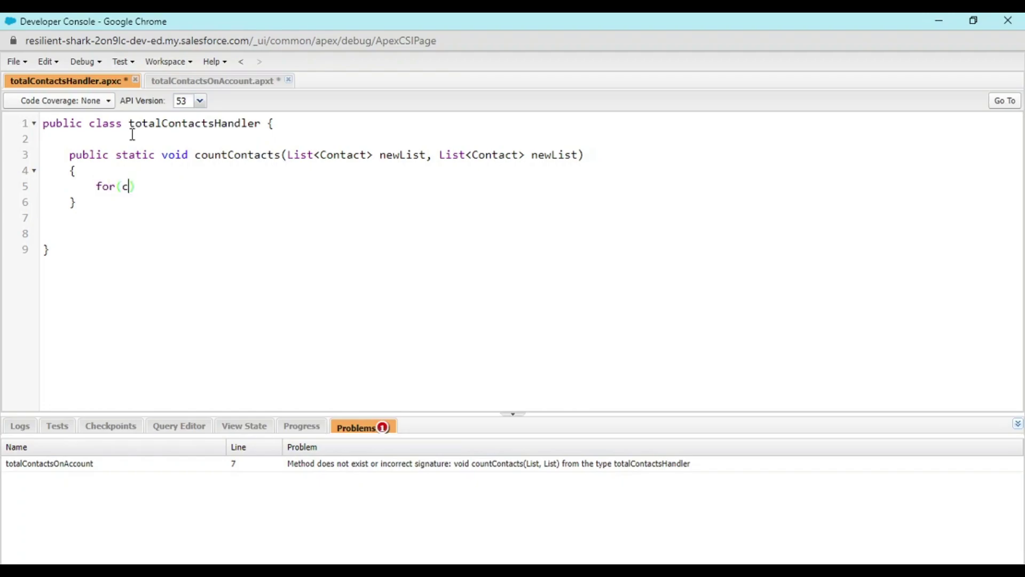
pyautogui.write('ontact c:')
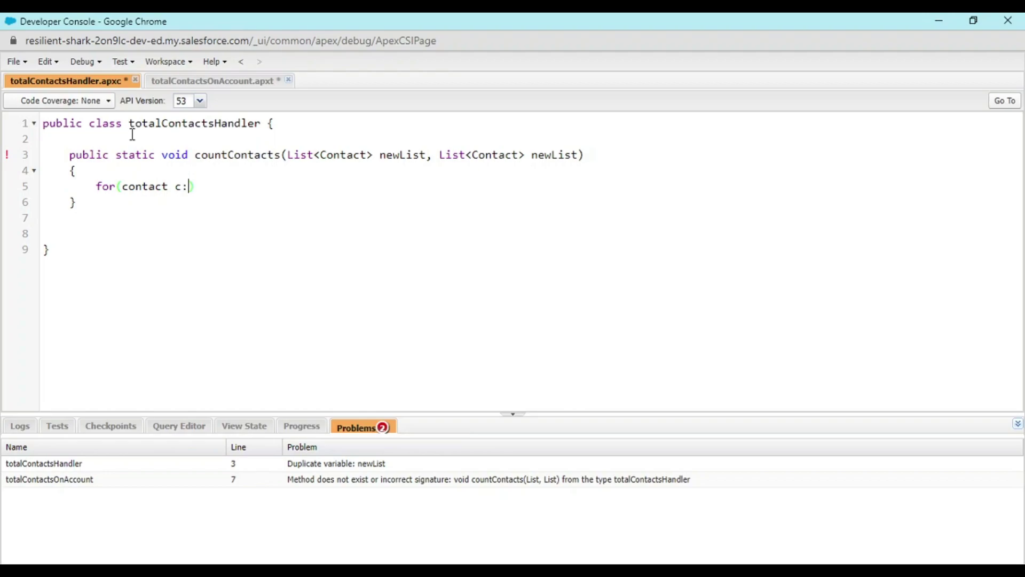
pyautogui.write('newList')
pyautogui.press('Return')
pyautogui.write('{')
pyautogui.press('Return')
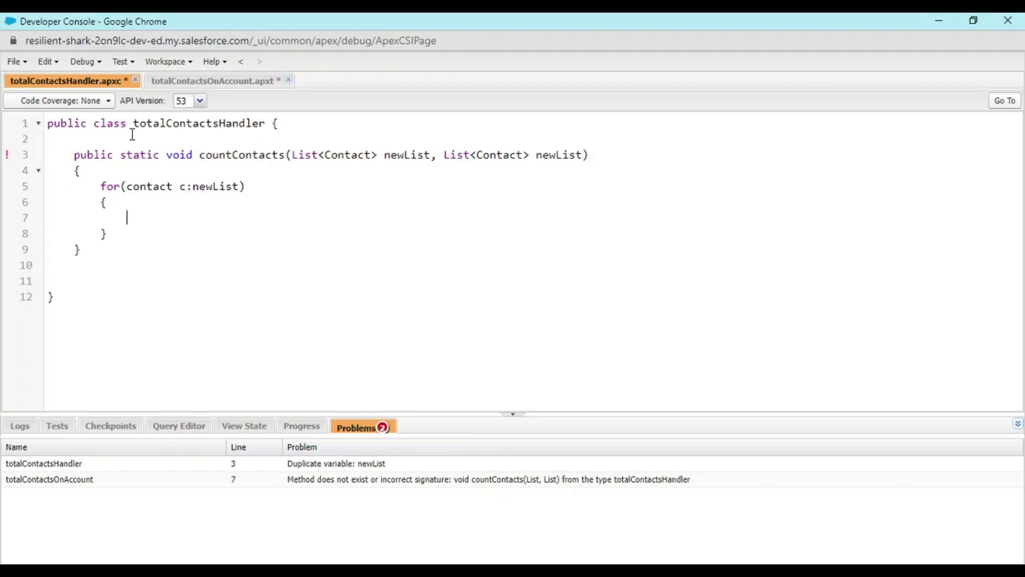
pyautogui.press('Up')
pyautogui.press('Up')
pyautogui.press('Up')
pyautogui.press('Return')
pyautogui.press('Up')
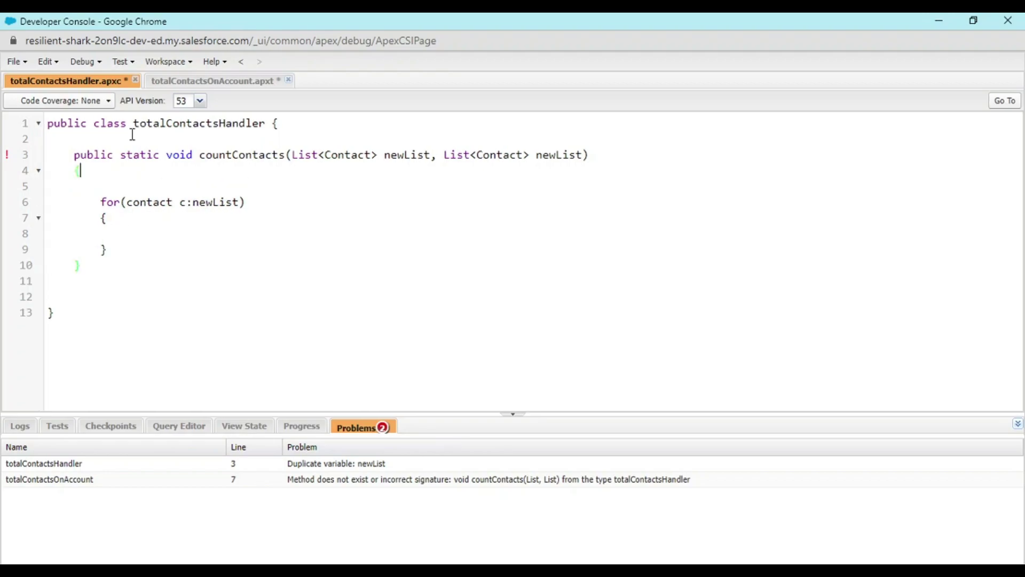
pyautogui.press('Return')
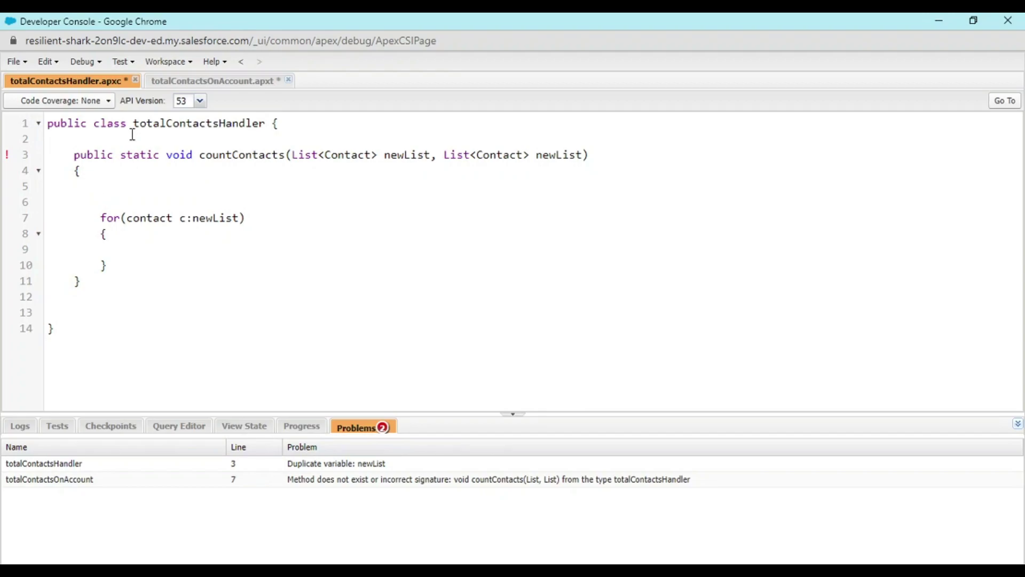
# Step: Declare Set<id> accountIds=new Set<id>(); at the start of countContacts
pyautogui.write('Set<id')
pyautogui.write('> account')
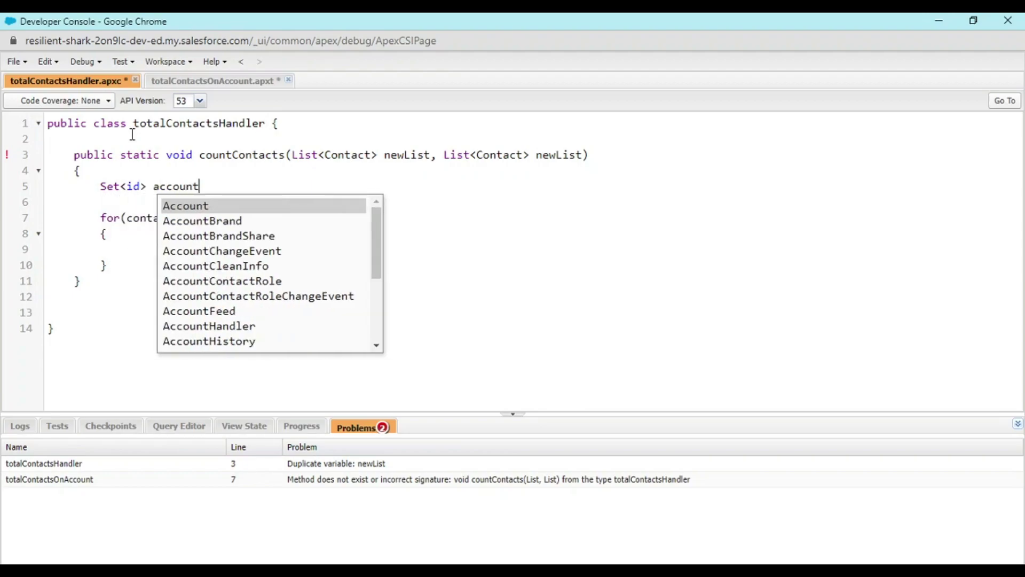
pyautogui.write('ids')
pyautogui.press('BackSpace')
pyautogui.press('BackSpace')
pyautogui.press('BackSpace')
pyautogui.write('Id')
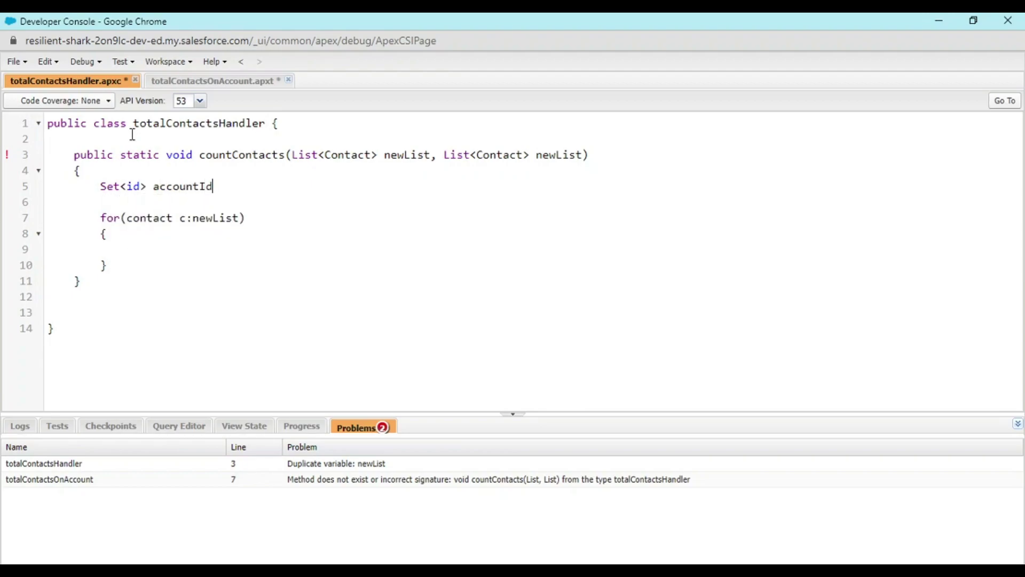
pyautogui.write('s=new Set<')
pyautogui.write('id>();')
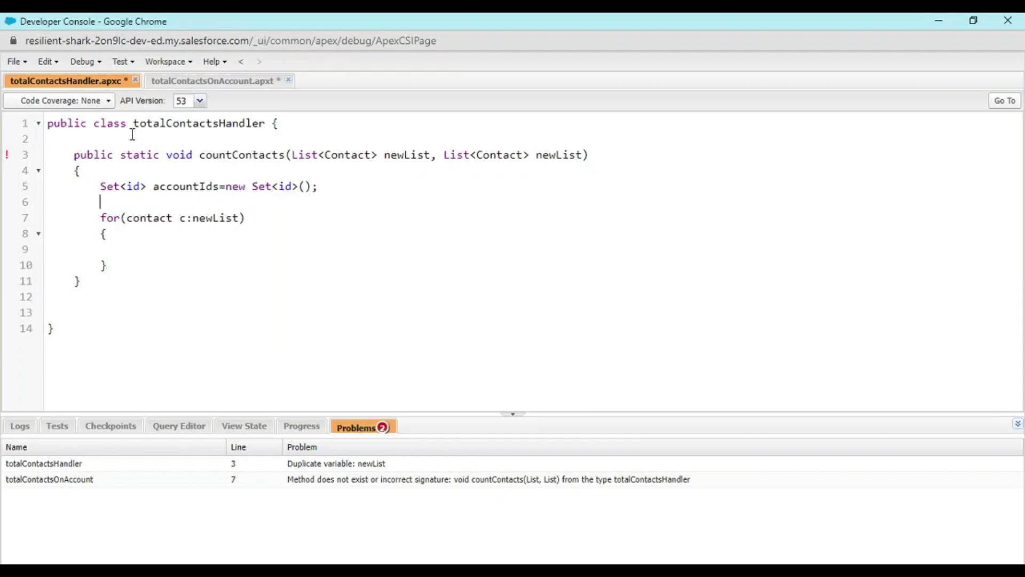
# Step: Inside the loop, add each contact's non-null c.accountId to accountIds
pyautogui.press('Down')
pyautogui.press('Down')
pyautogui.press('Down')
pyautogui.write('if(')
pyautogui.write('c.account')
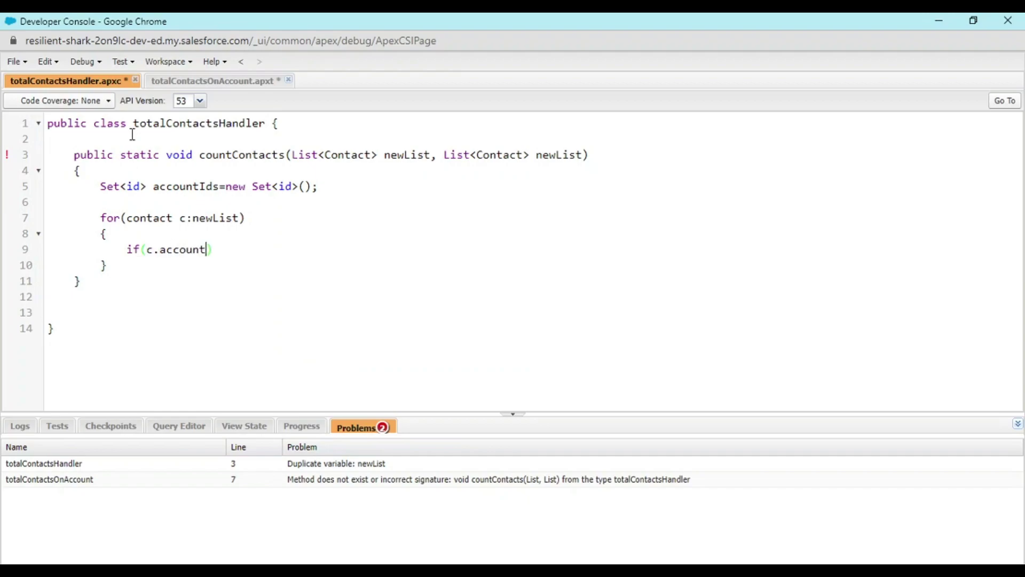
pyautogui.write('Id!=n')
pyautogui.press('BackSpace')
pyautogui.press('BackSpace')
pyautogui.write('=null)')
pyautogui.press('Return')
pyautogui.write('{')
pyautogui.press('Return')
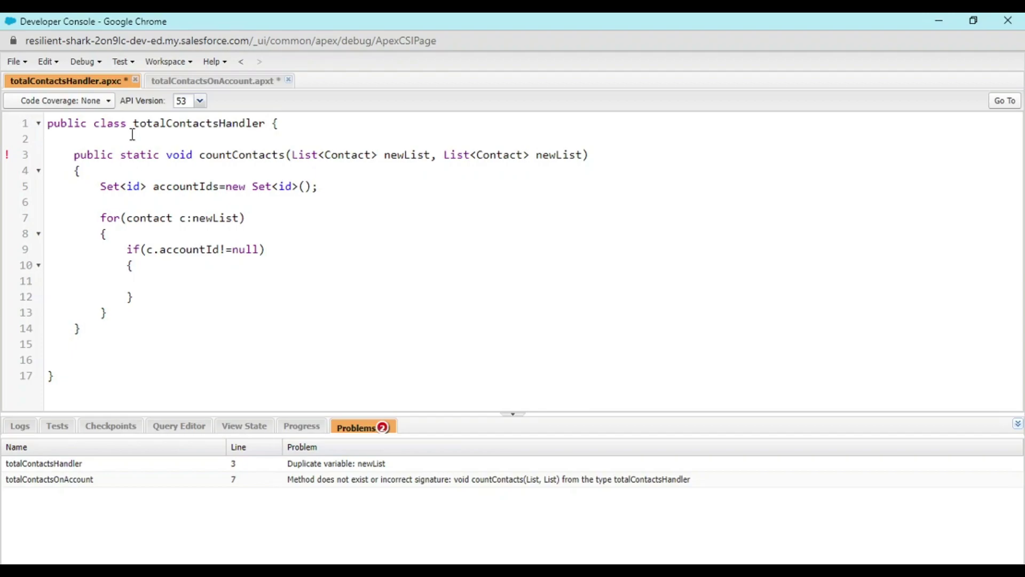
pyautogui.write('account')
pyautogui.write('Ids.add(c.')
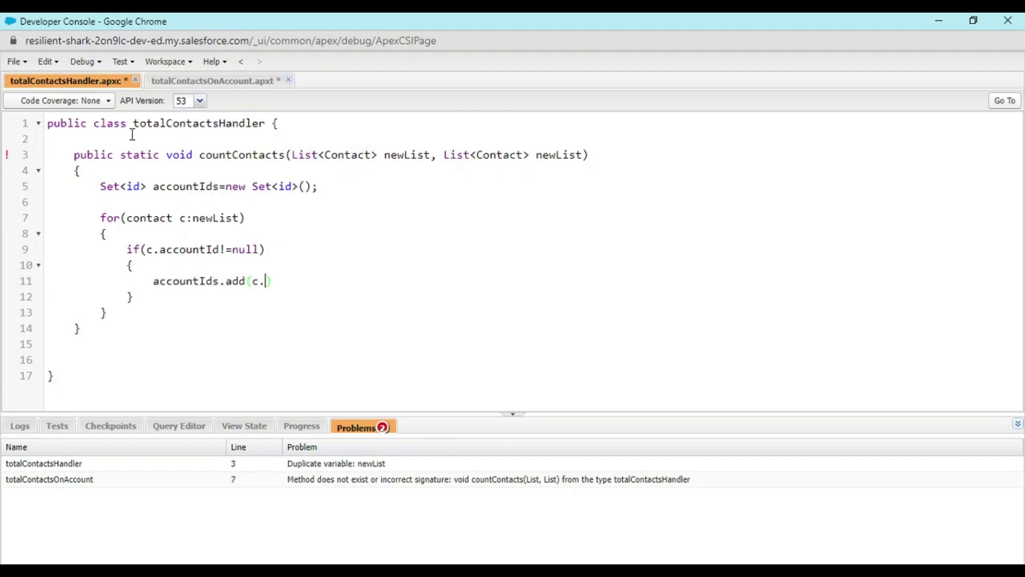
pyautogui.write('accountId)')
pyautogui.write(';')
pyautogui.press('Down')
pyautogui.press('Down')
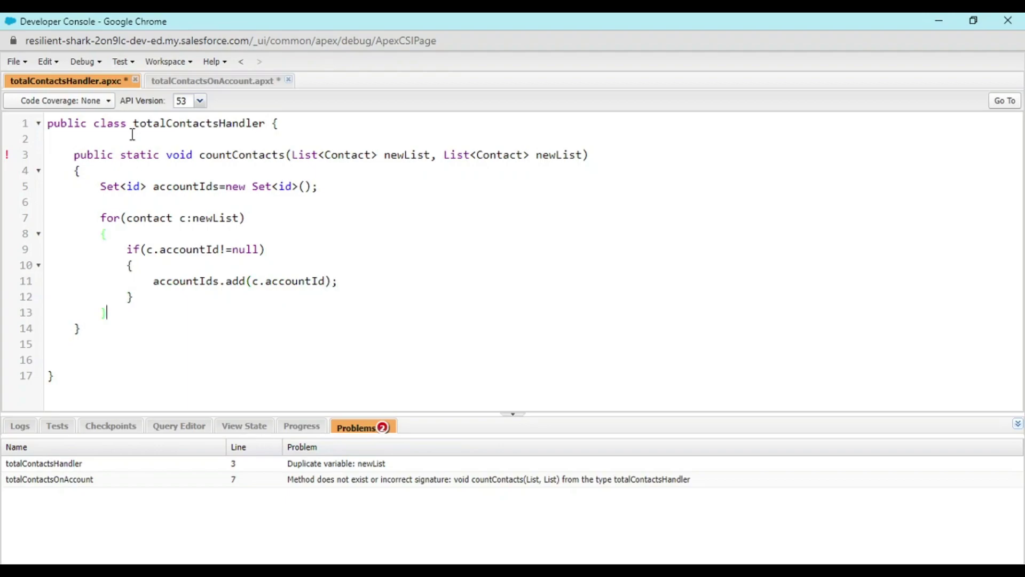
pyautogui.press('Return')
pyautogui.press('Return')
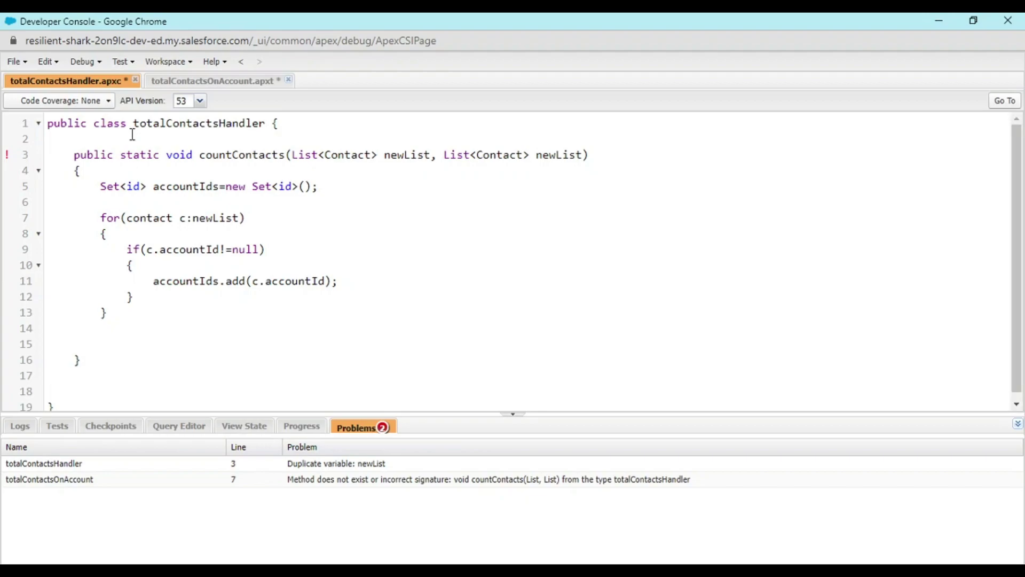
# Step: Add a for(Contact c:oldList) loop and rename the second parameter to oldList
pyautogui.write('for(Contact ')
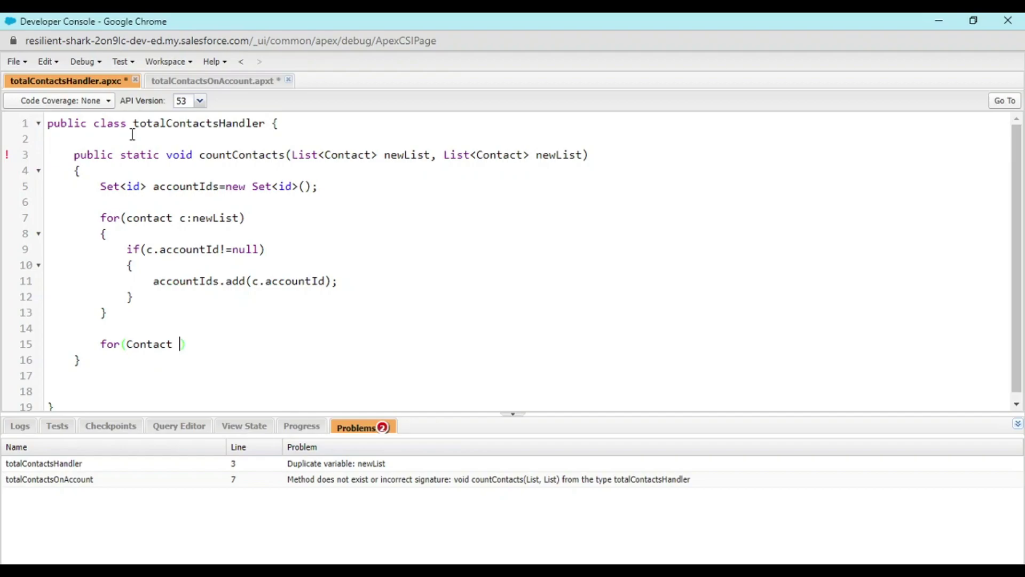
pyautogui.write('c:oldList)')
pyautogui.press('Return')
pyautogui.write('{')
pyautogui.press('Return')
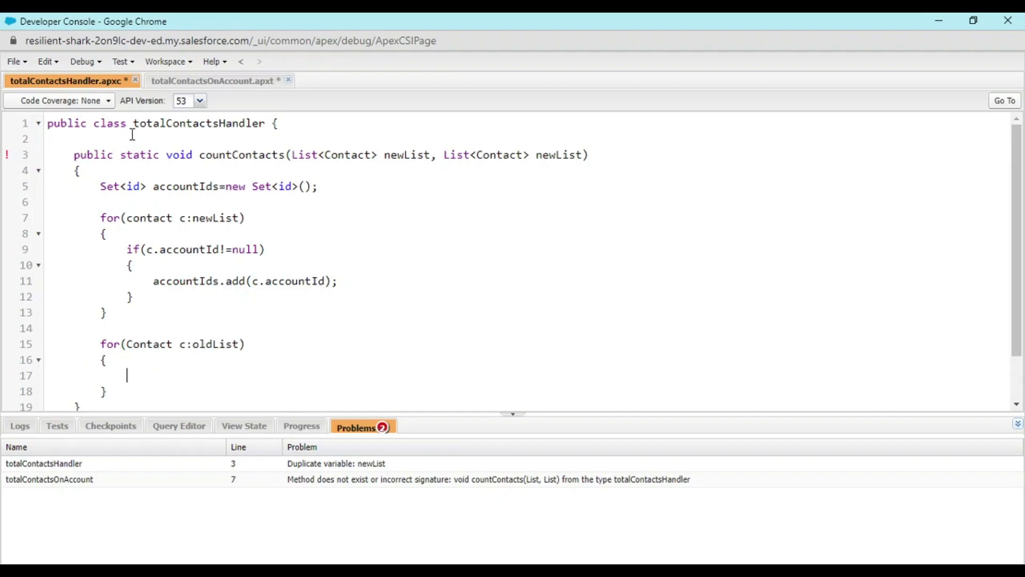
pyautogui.doubleClick(562, 152)
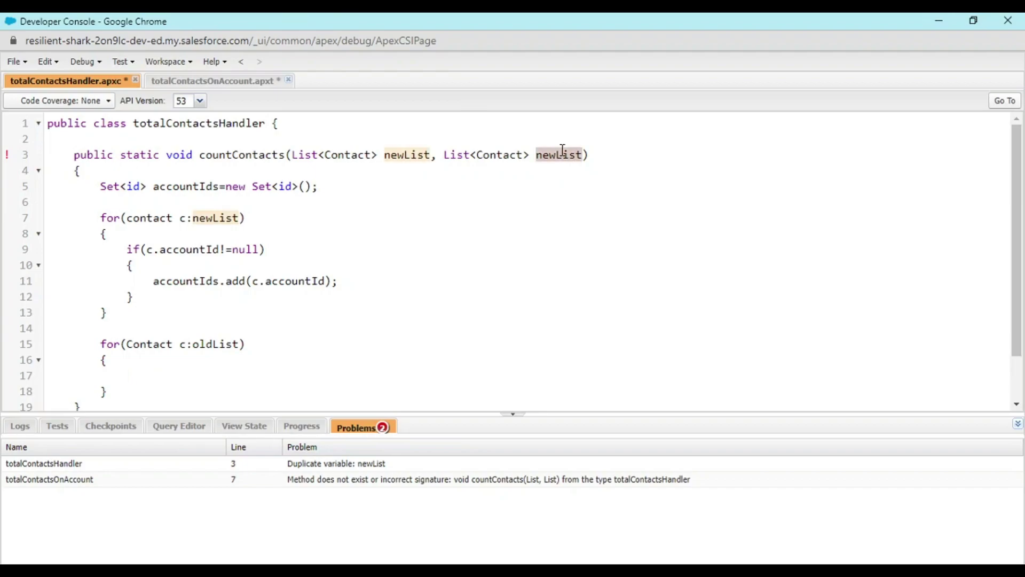
pyautogui.write('oldList')
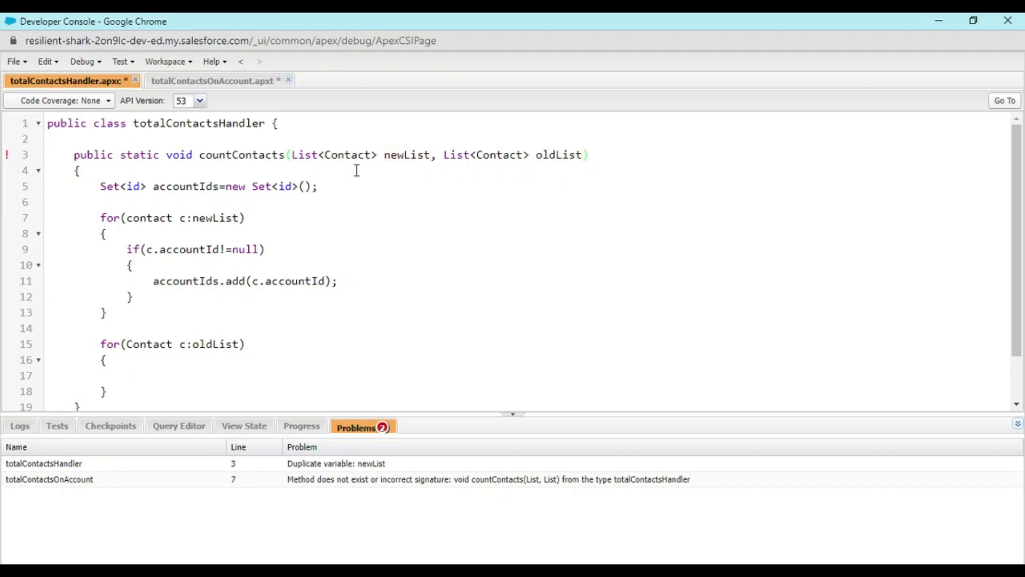
# Step: Paste the accountId null-check block into the oldList loop body
pyautogui.click(155, 386)
pyautogui.scroll(-2, 163, 371)
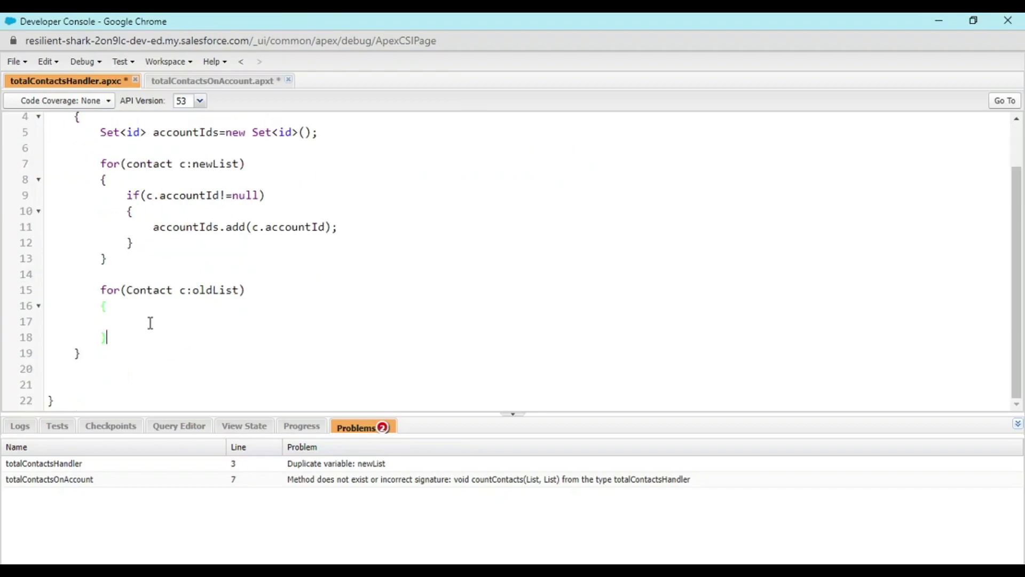
pyautogui.moveTo(121, 195); pyautogui.dragTo(145, 249)
pyautogui.hotkey('ctrl', 'c')
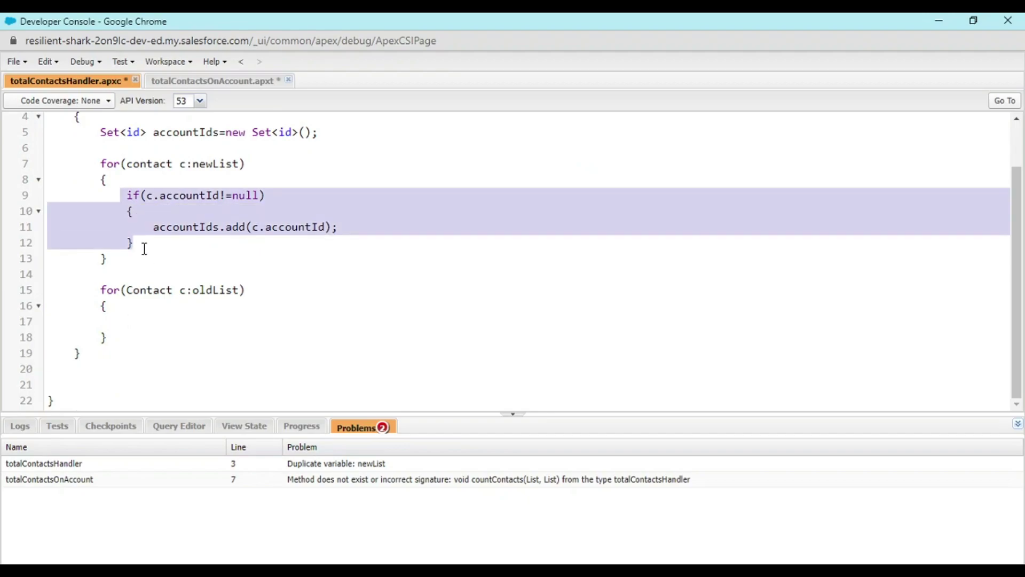
pyautogui.click(146, 321)
pyautogui.hotkey('ctrl', 'v')
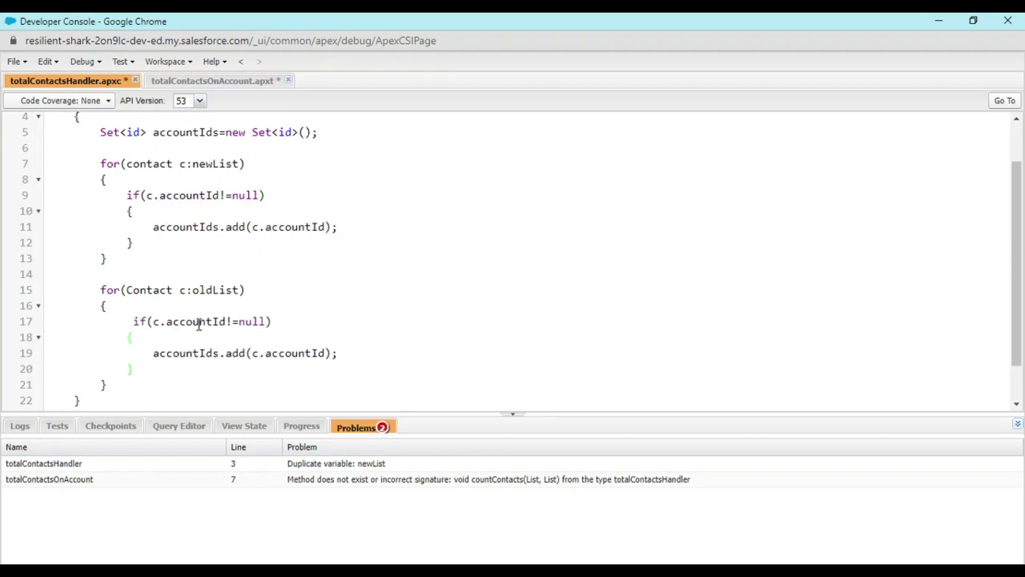
pyautogui.scroll(-1, 199, 324)
pyautogui.scroll(3, 149, 335)
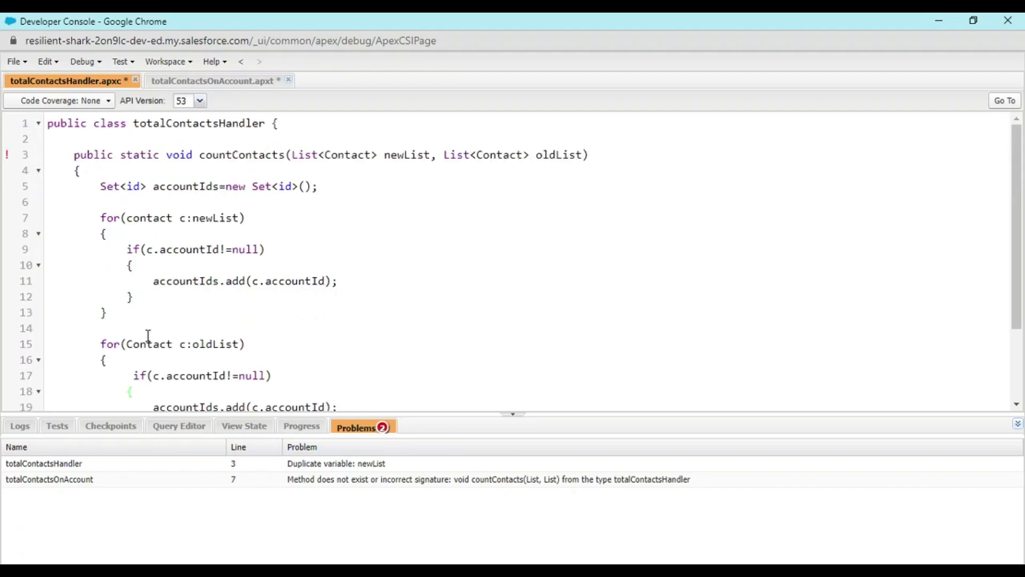
pyautogui.scroll(-2, 82, 196)
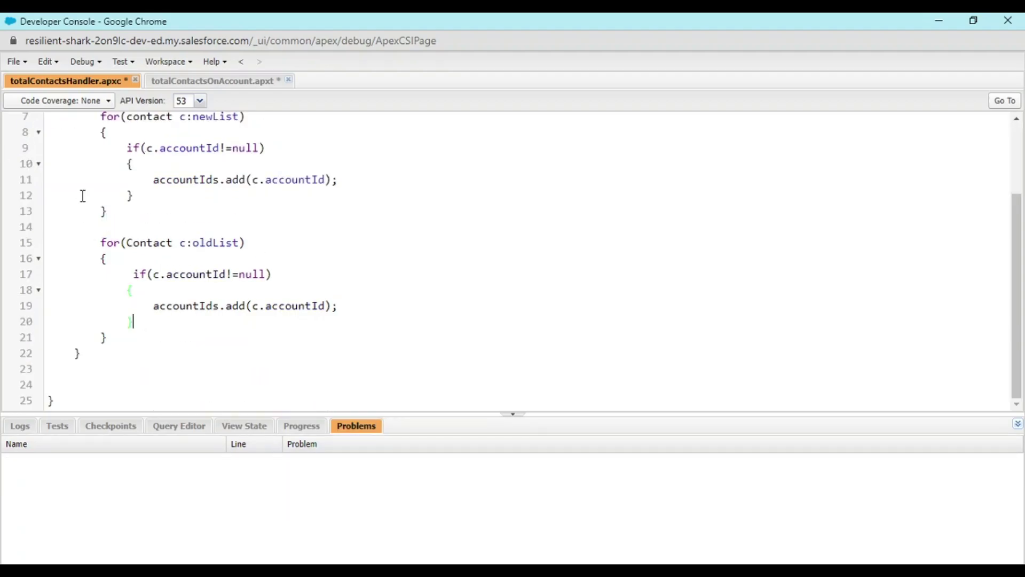
pyautogui.click(128, 335)
pyautogui.scroll(2, 127, 335)
pyautogui.scroll(-2, 127, 335)
pyautogui.press('Return')
pyautogui.press('Return')
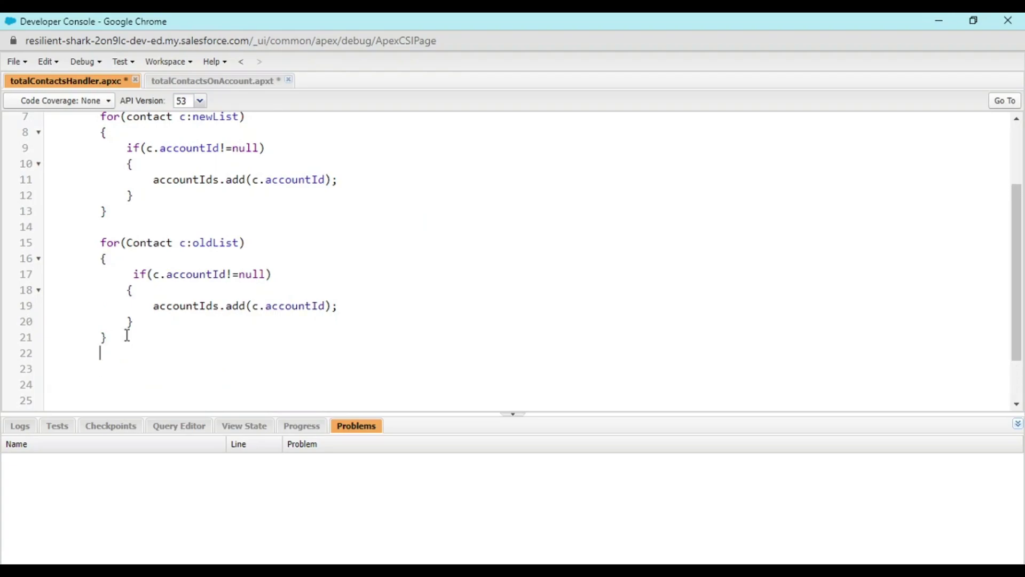
# Step: Begin the query List<Account> accounts=[SELECT Id,Total_Contacts__c on a new line
pyautogui.press('Return')
pyautogui.write('Lis')
pyautogui.press('BackSpace')
pyautogui.press('BackSpace')
pyautogui.write('st')
pyautogui.write('Ac')
pyautogui.write('count> acco')
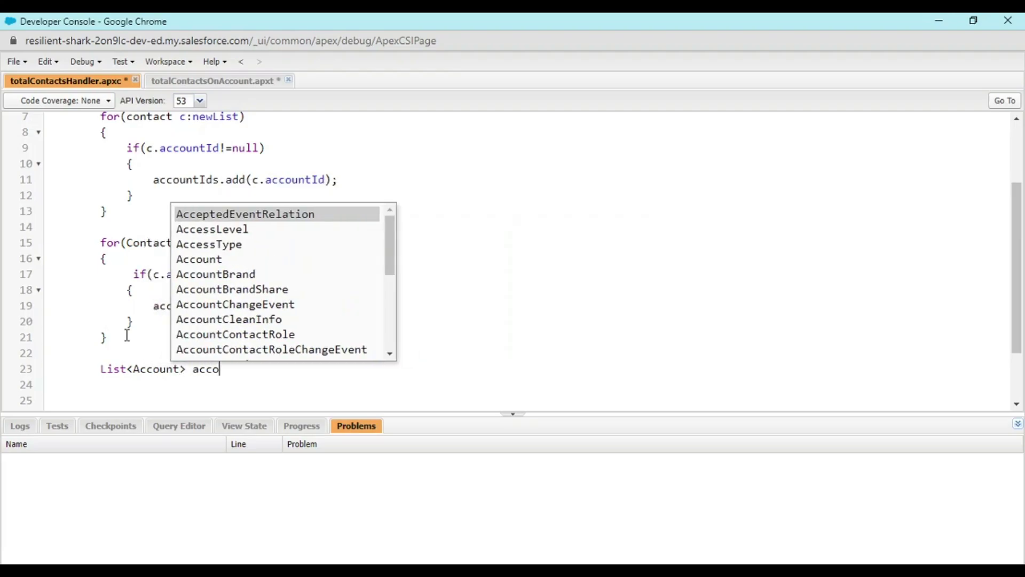
pyautogui.write('unts-=[')
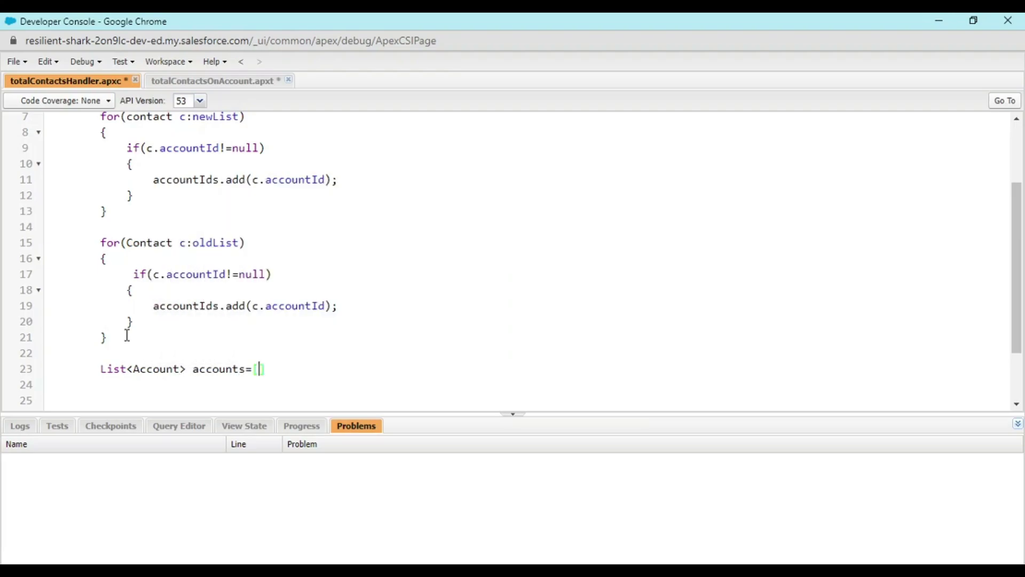
pyautogui.write('SELECT')
pyautogui.write(' Id,')
pyautogui.write('TotalCo')
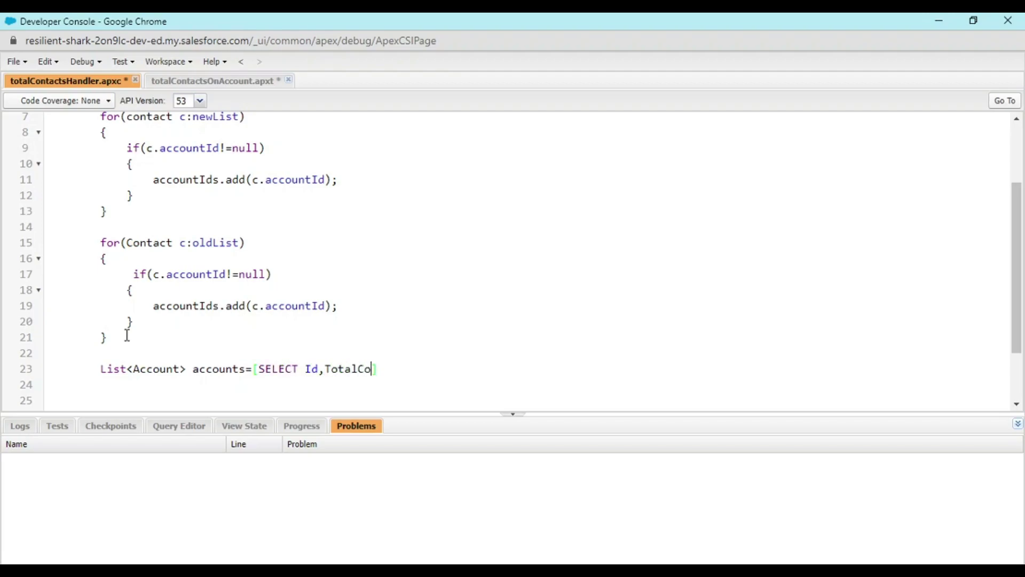
pyautogui.press('BackSpace')
pyautogui.press('BackSpace')
pyautogui.write('_Cont')
pyautogui.write('acts__C')
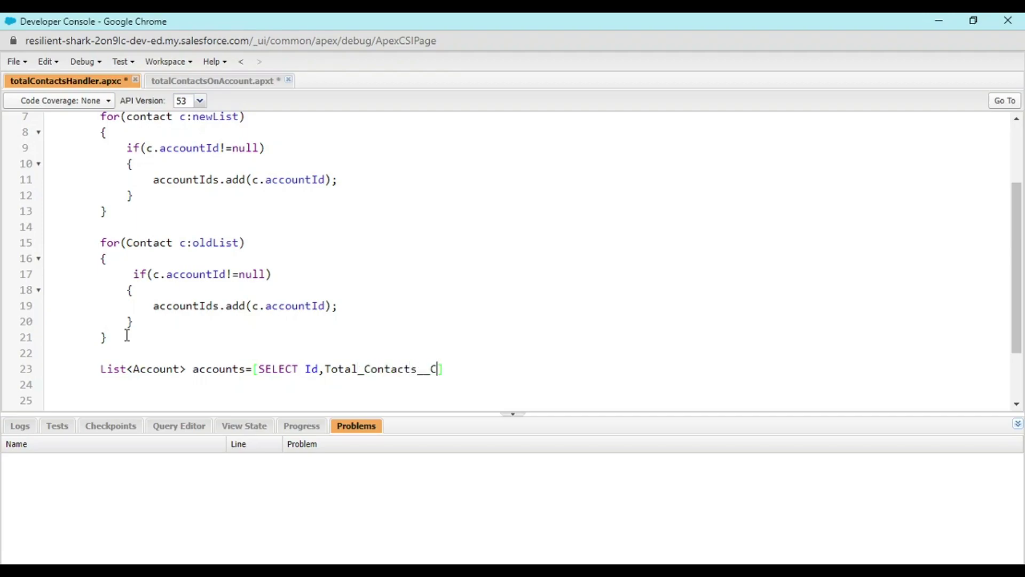
pyautogui.press('BackSpace')
pyautogui.write('c')
pyautogui.write(',(SE')
pyautogui.write('LECT')
# Step: Finish the query with (SELECT Id from Contacts) from Account where Id in :accountIds
pyautogui.press('BackSpace')
pyautogui.press('BackSpace')
pyautogui.press('BackSpace')
pyautogui.press('BackSpace')
pyautogui.write('LEC')
pyautogui.write('T Id fro')
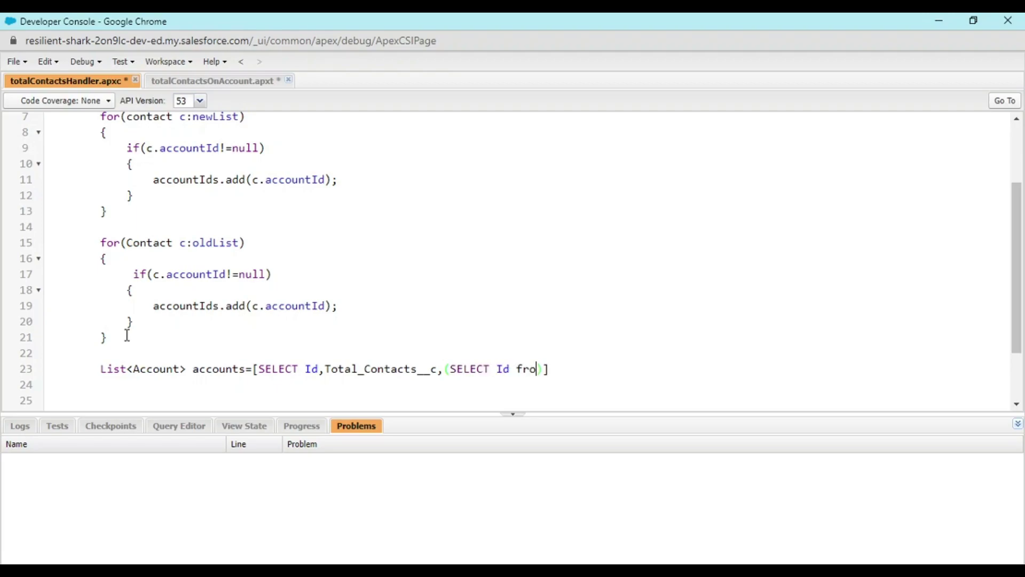
pyautogui.write('m Contacts')
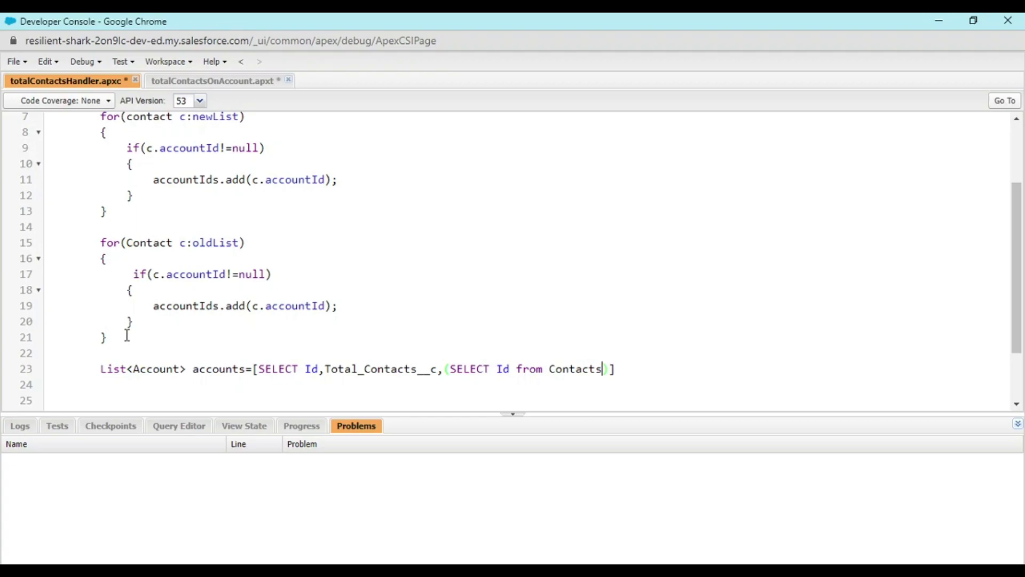
pyautogui.write(') from Acc')
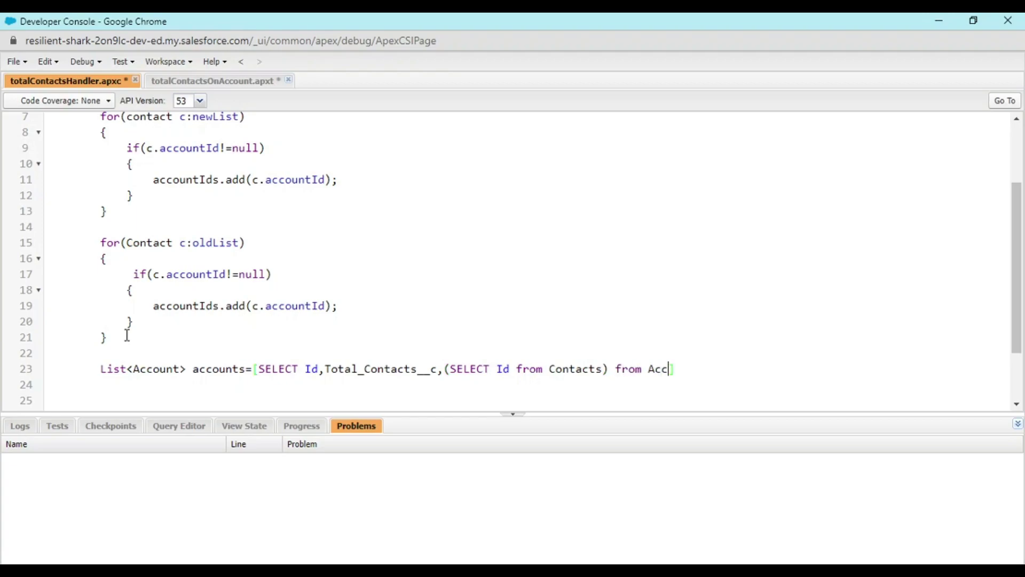
pyautogui.write('ount where Id')
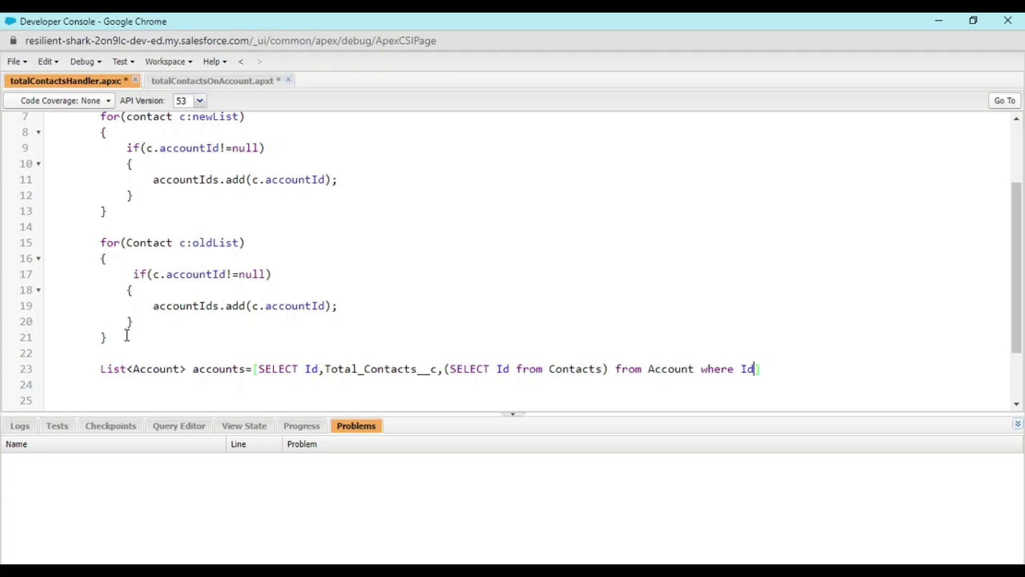
pyautogui.write(' in :ac')
pyautogui.write('countids')
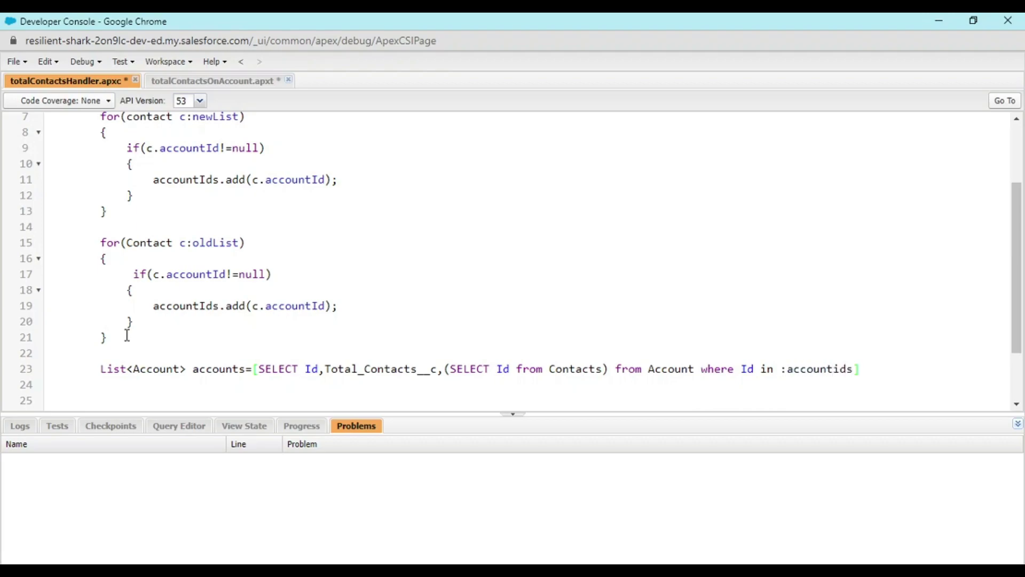
pyautogui.press('BackSpace')
pyautogui.press('BackSpace')
pyautogui.press('BackSpace')
pyautogui.write('Ids')
pyautogui.press('End')
pyautogui.write(';')
pyautogui.press('Return')
pyautogui.moveTo(90, 369); pyautogui.dragTo(611, 362)
pyautogui.click(813, 363)
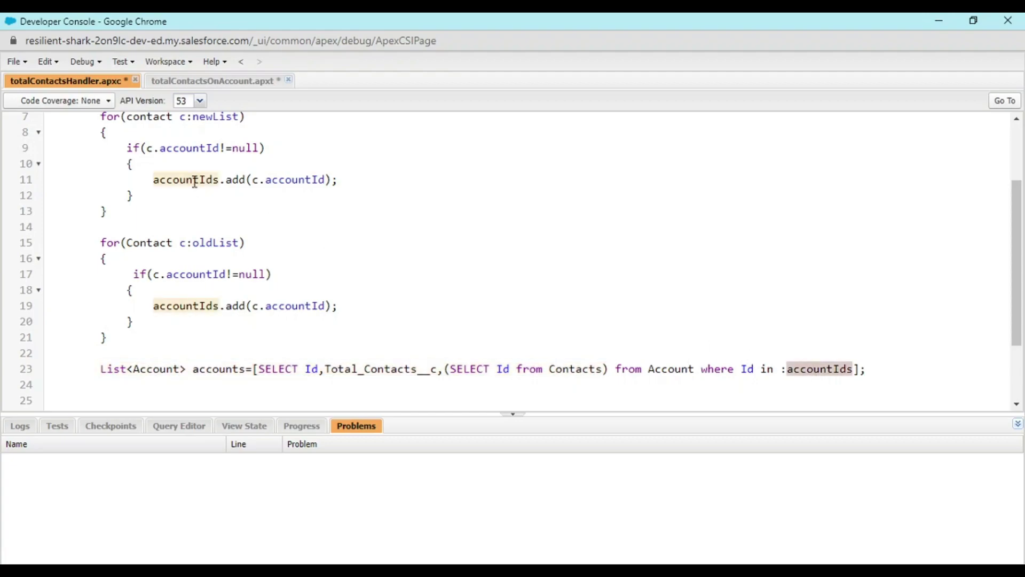
pyautogui.scroll(2, 160, 184)
# Step: Add an if(!accounts.isEmpty()) block to the handler after the counting code
pyautogui.moveTo(95, 190); pyautogui.dragTo(277, 202)
pyautogui.click(277, 201)
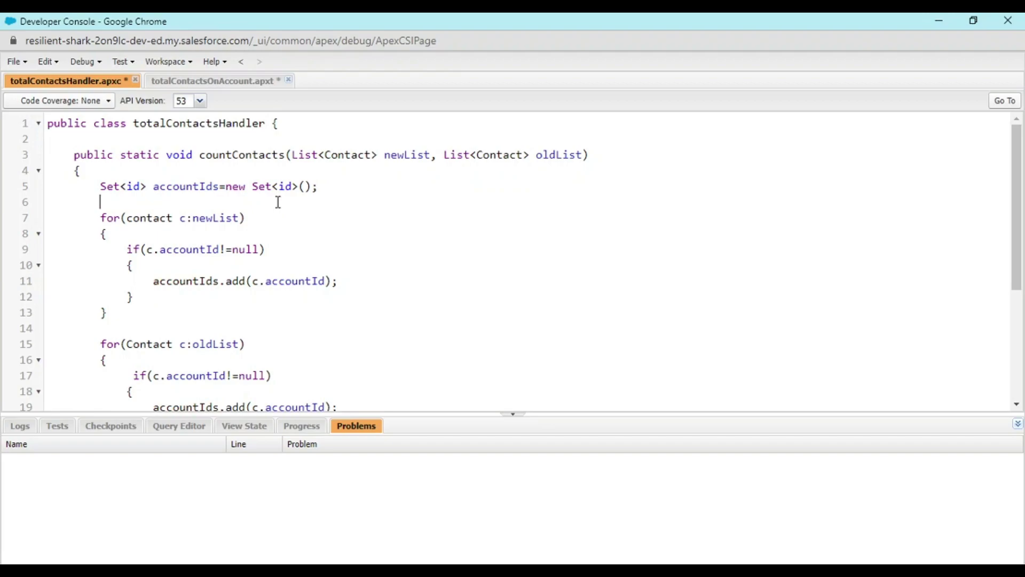
pyautogui.scroll(-4, 276, 202)
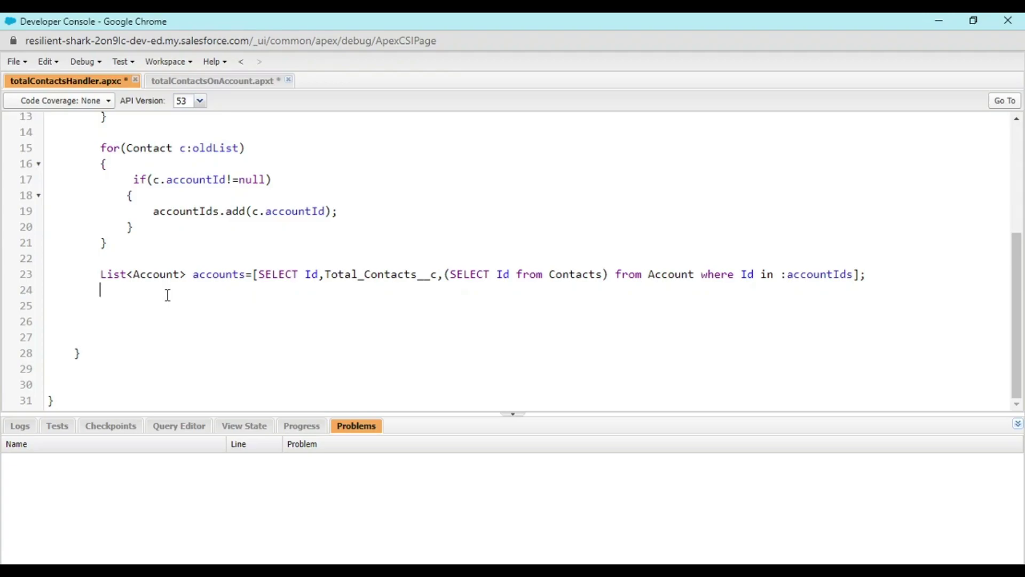
pyautogui.write('if(')
pyautogui.write('account')
pyautogui.write('s.isEm')
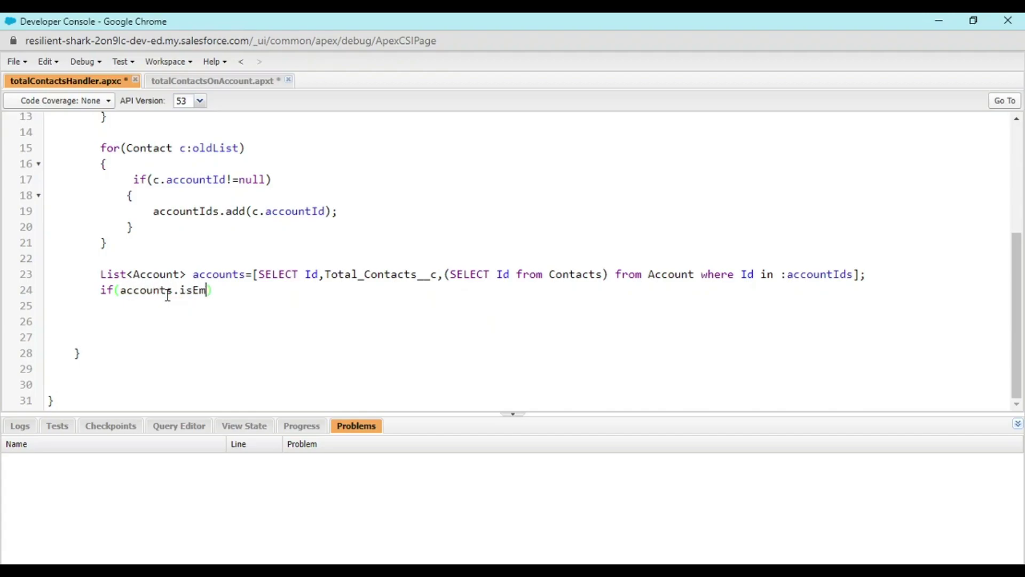
pyautogui.write('pty(')
pyautogui.click(167, 294)
pyautogui.press('Left')
pyautogui.press('Left')
pyautogui.press('Left')
pyautogui.write('!')
pyautogui.press('Right')
pyautogui.press('Right')
pyautogui.press('Right')
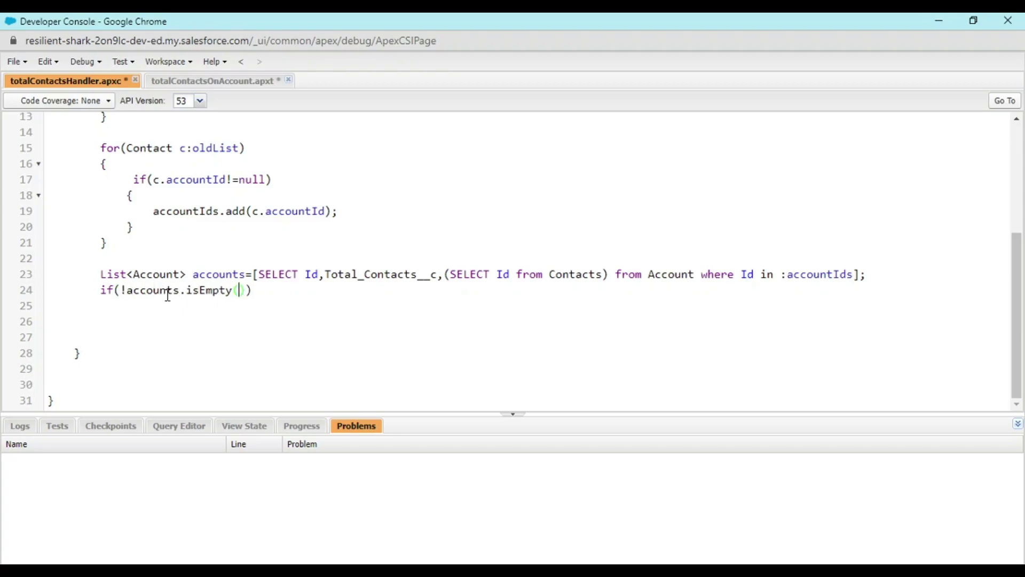
pyautogui.press('Right')
pyautogui.press('Right')
pyautogui.press('Return')
pyautogui.write('{')
pyautogui.press('Return')
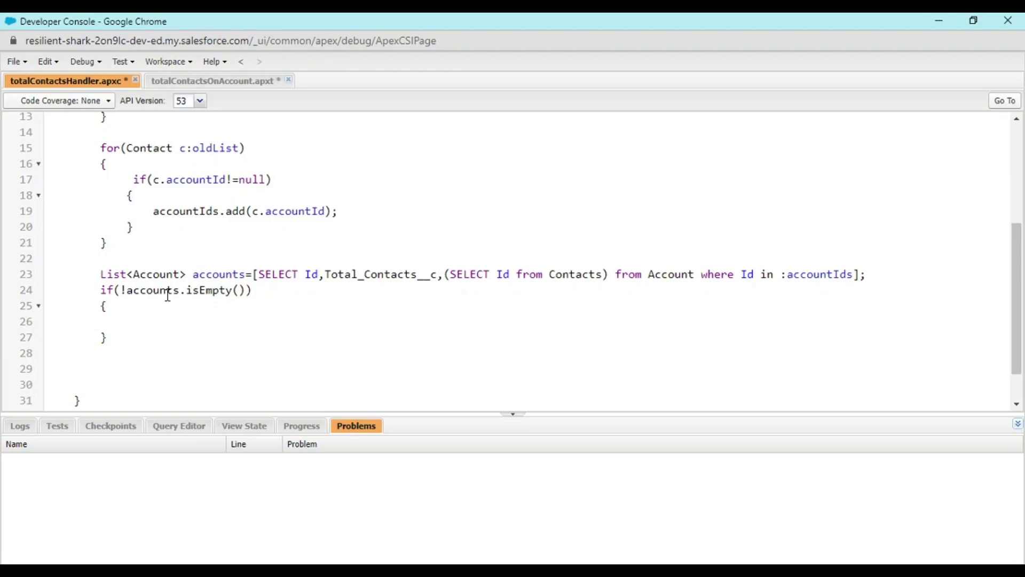
# Step: Inside it, set each account's Total_Contacts__c to acc.contacts.size(), then add 'update accounts;'
pyautogui.write('for(Accou')
pyautogui.write('nt acc:a')
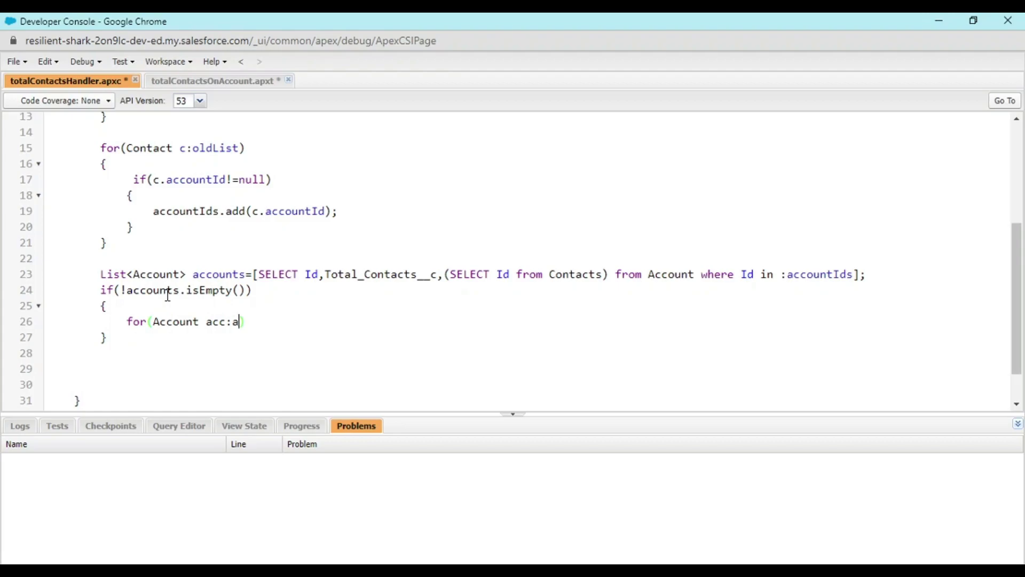
pyautogui.write('ccounts')
pyautogui.press('Right')
pyautogui.press('Return')
pyautogui.write('{')
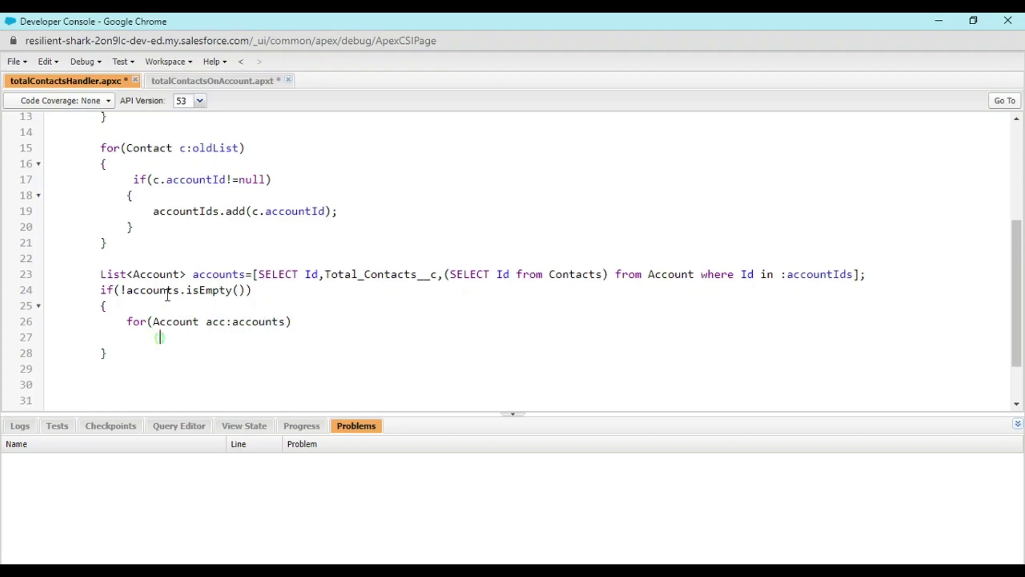
pyautogui.press('Return')
pyautogui.write('acc')
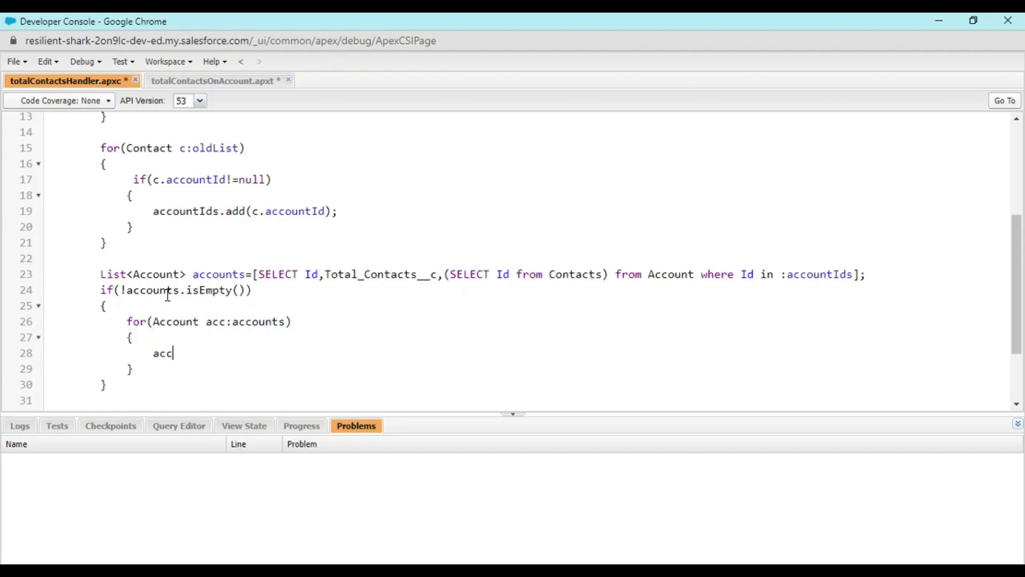
pyautogui.write('.T')
pyautogui.write('otal_C')
pyautogui.write('ontacts__c')
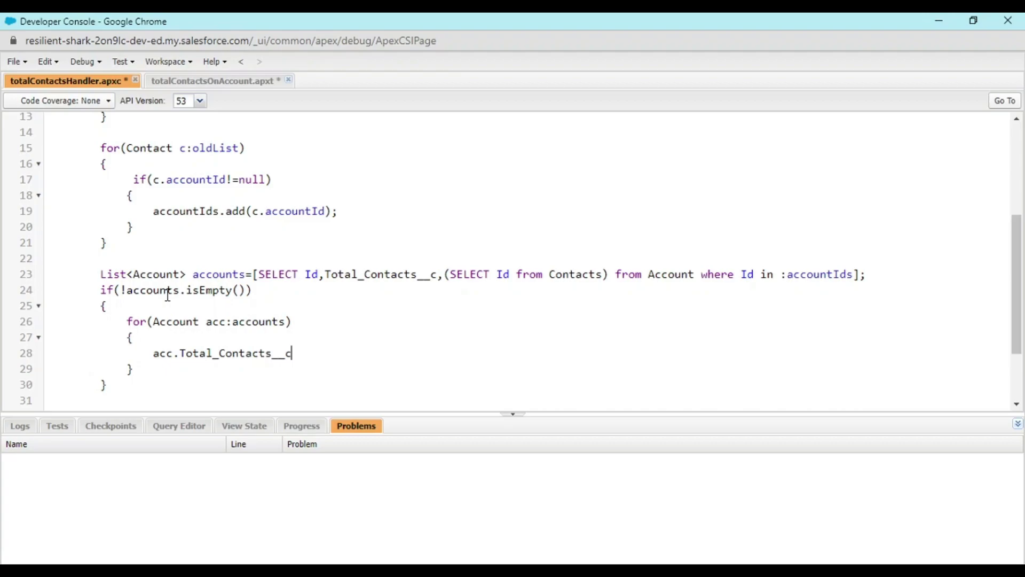
pyautogui.write('=a')
pyautogui.write('cc.conta')
pyautogui.write('cts.siz')
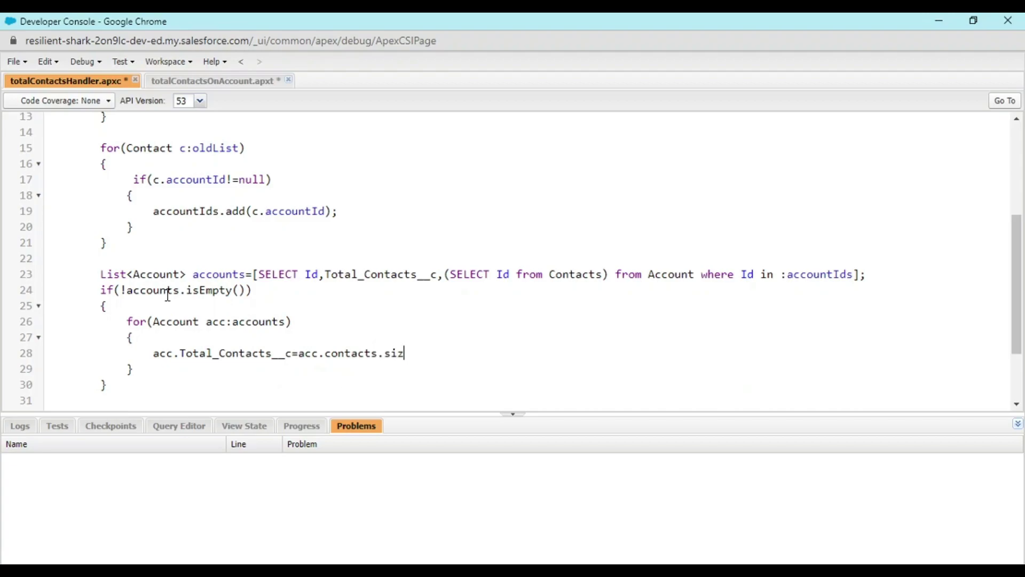
pyautogui.write('e();')
pyautogui.press('Down')
pyautogui.press('Down')
pyautogui.press('Down')
pyautogui.press('Down')
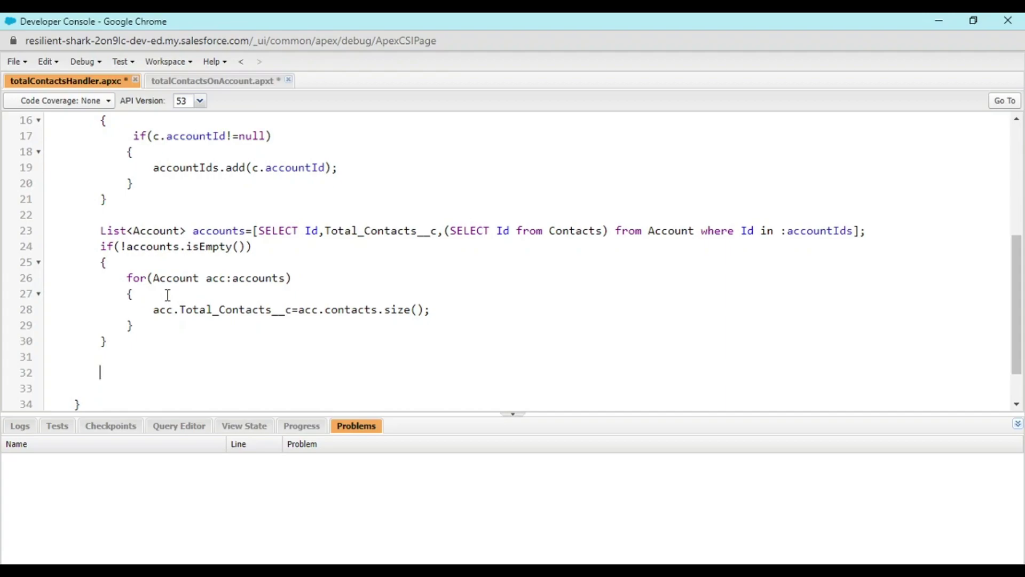
pyautogui.write('update a')
pyautogui.write('ccounts')
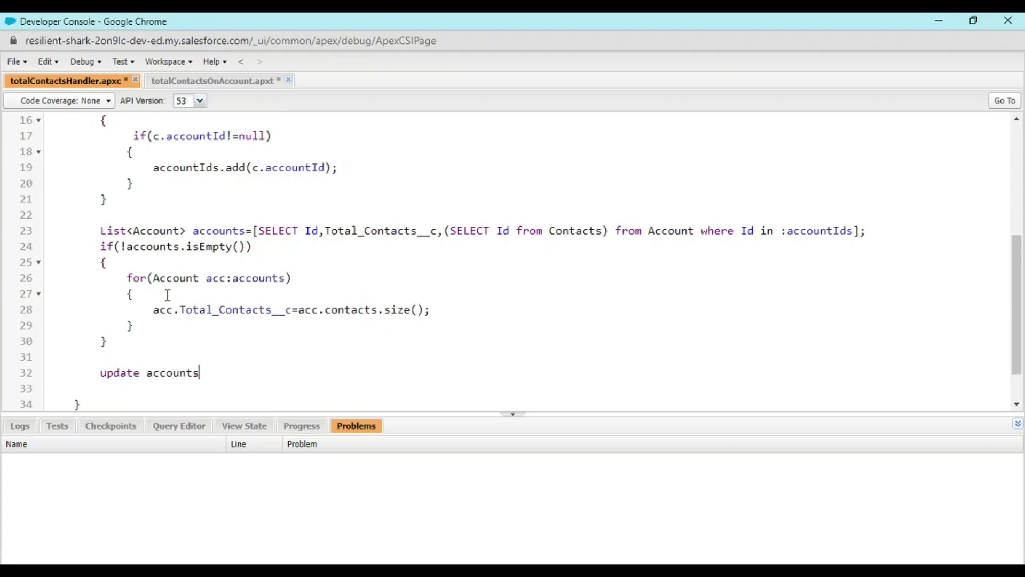
pyautogui.write(';')
pyautogui.moveTo(100, 244)
pyautogui.mouseDown()
pyautogui.moveTo(130, 264)
pyautogui.moveTo(138, 342)
pyautogui.mouseUp()
# Step: Switch to the Salesforce org and open the 'tests' account from Recently Viewed accounts
pyautogui.click(224, 391)
pyautogui.moveTo(208, 372); pyautogui.dragTo(111, 378)
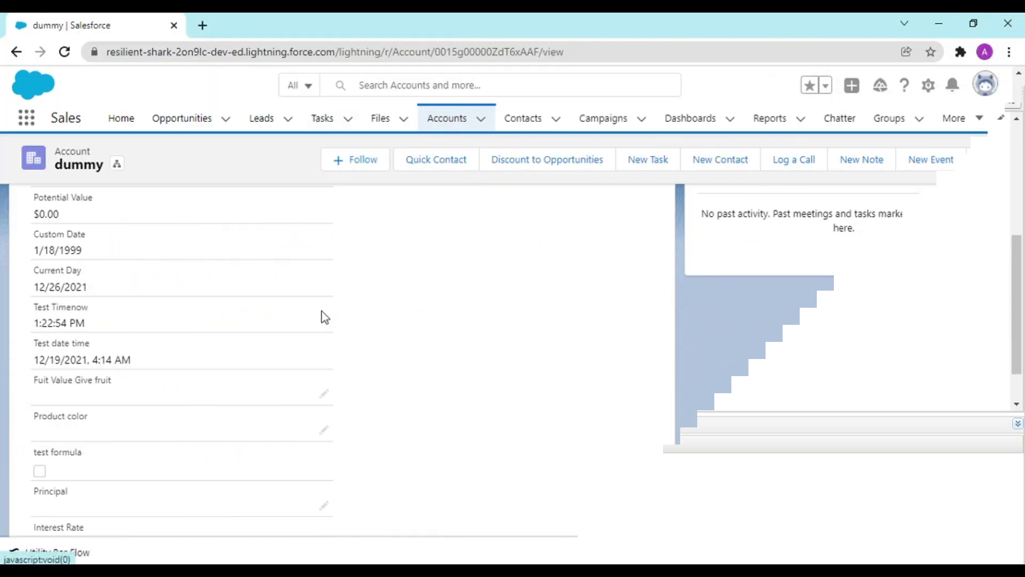
pyautogui.click(447, 118)
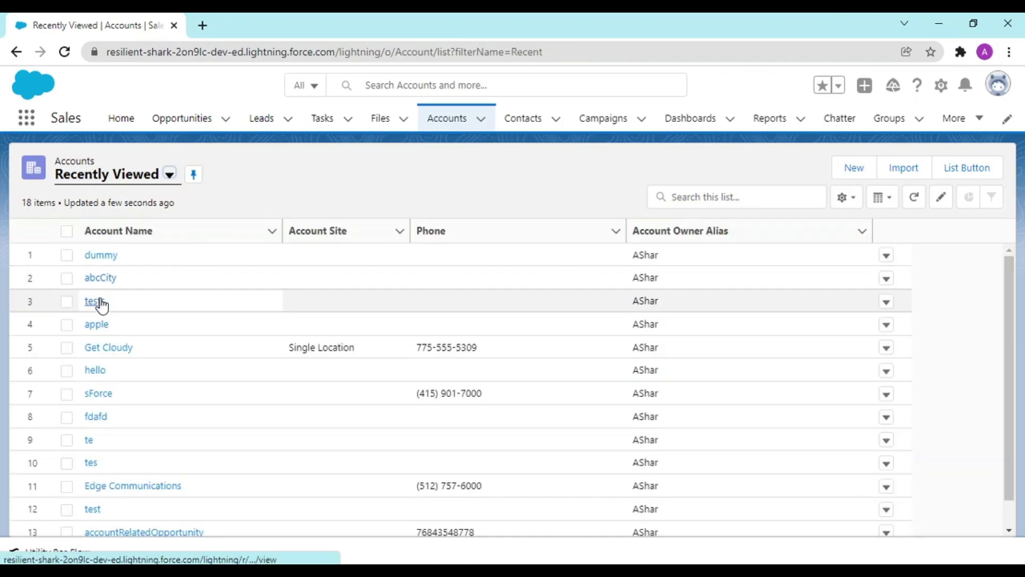
pyautogui.click(99, 301)
pyautogui.scroll(-10, 179, 320)
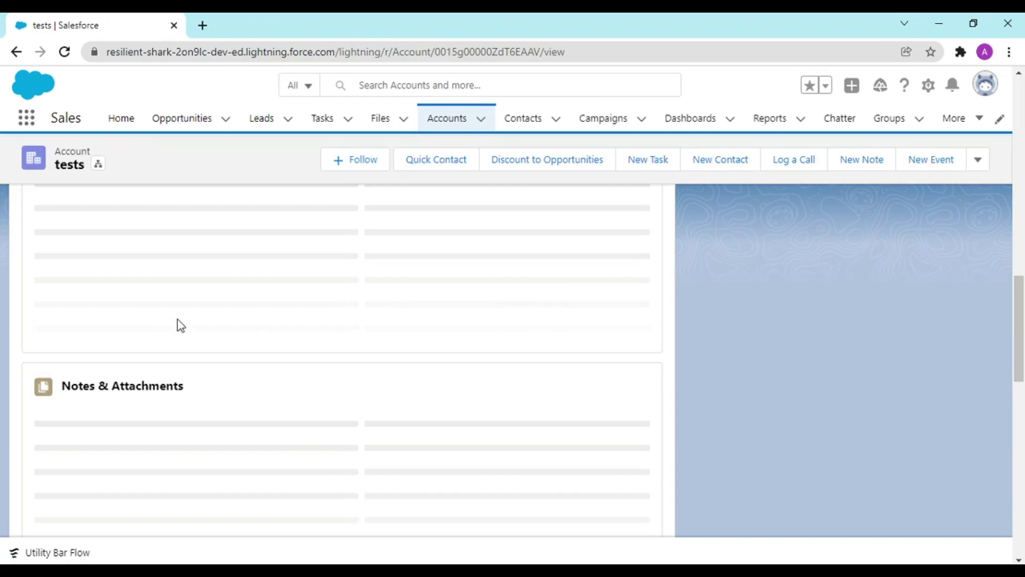
pyautogui.scroll(-3, 178, 323)
pyautogui.scroll(-3, 179, 323)
pyautogui.scroll(8, 180, 325)
pyautogui.scroll(5, 179, 325)
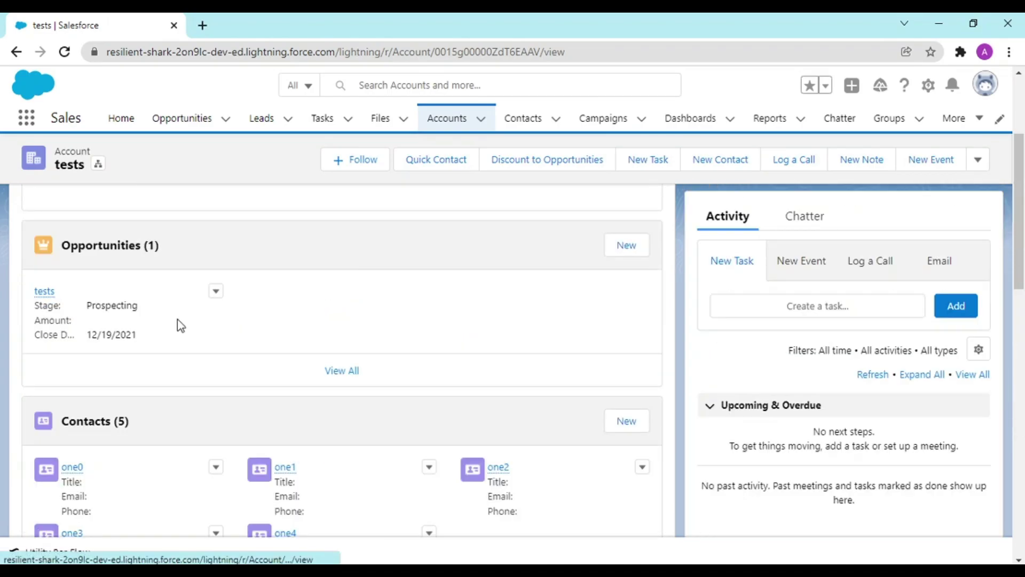
pyautogui.scroll(-3, 179, 324)
pyautogui.scroll(10, 171, 323)
# Step: Check the empty Total Contacts field and five related contacts, then begin a new contact
pyautogui.click(108, 287)
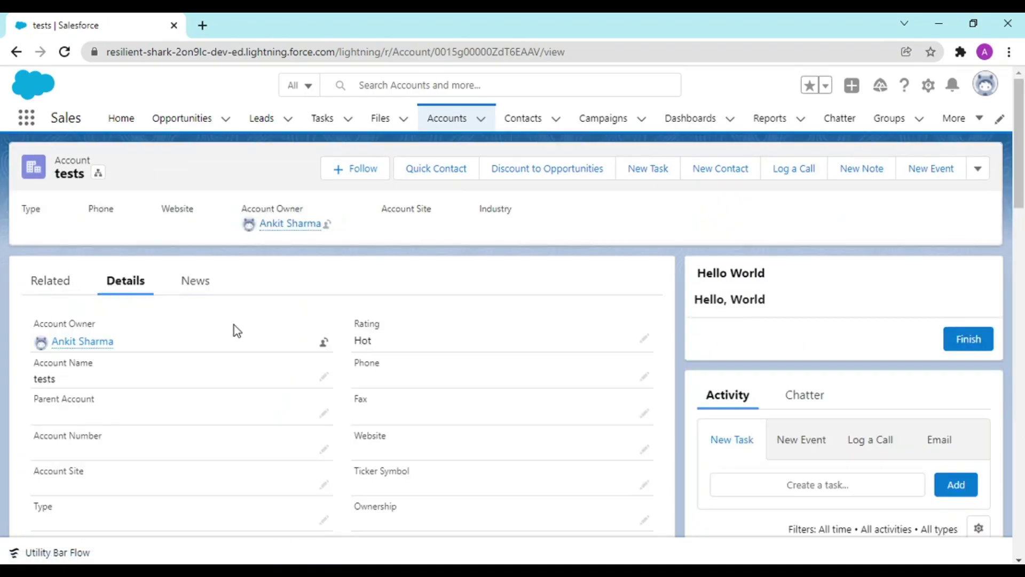
pyautogui.scroll(-10, 233, 329)
pyautogui.scroll(-5, 233, 328)
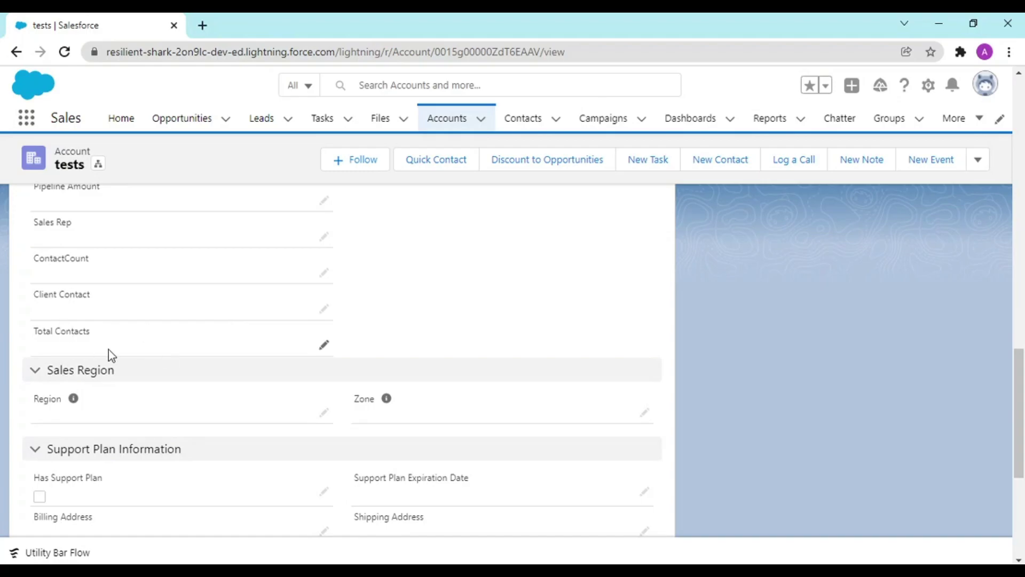
pyautogui.scroll(5, 238, 355)
pyautogui.scroll(5, 238, 355)
pyautogui.scroll(5, 238, 354)
pyautogui.click(32, 279)
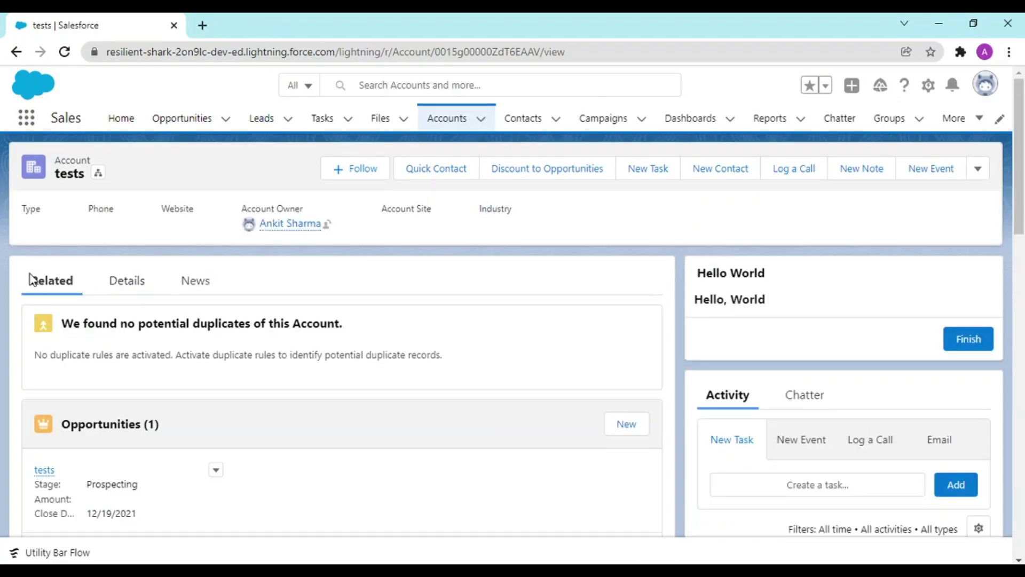
pyautogui.scroll(-10, 215, 307)
pyautogui.scroll(3, 422, 316)
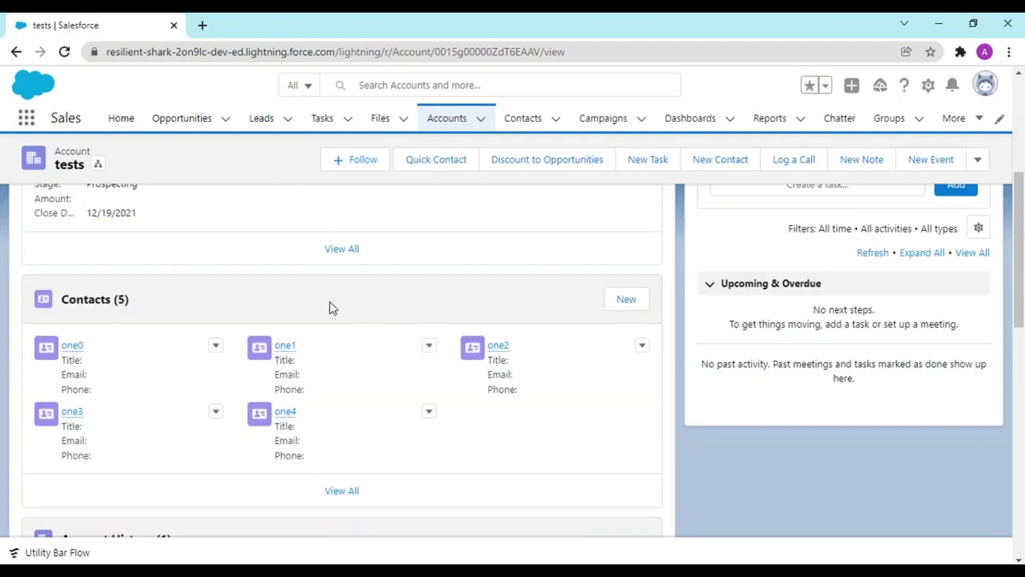
pyautogui.click(635, 299)
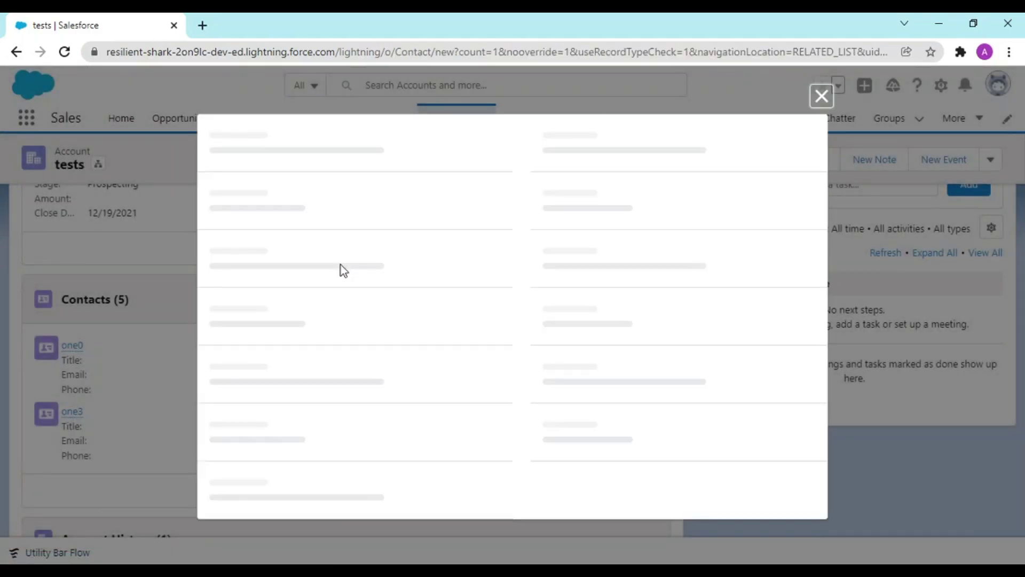
# Step: Save a new contact with Last Name 'contact' under the tests account
pyautogui.click(292, 361)
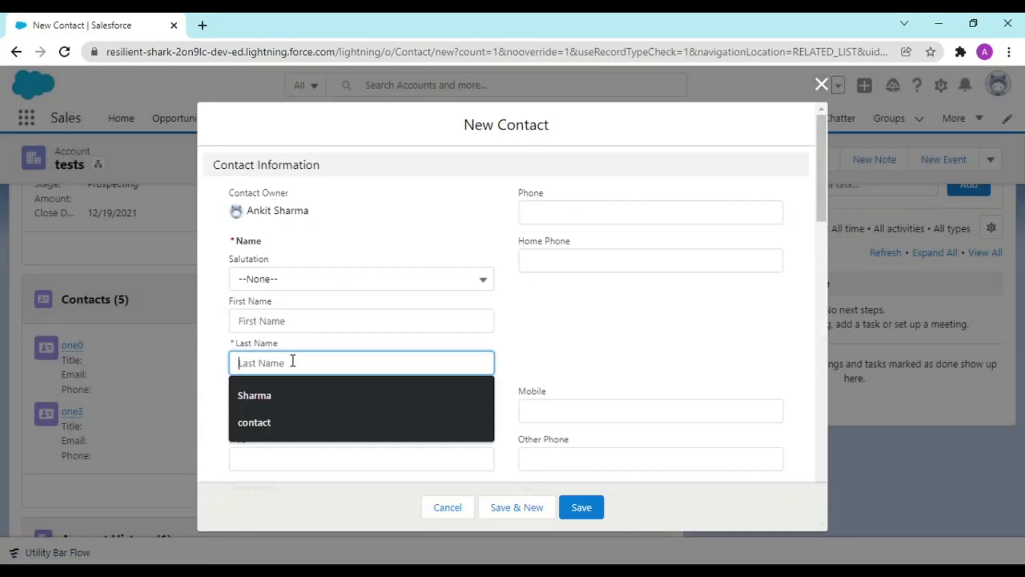
pyautogui.click(251, 427)
pyautogui.click(587, 513)
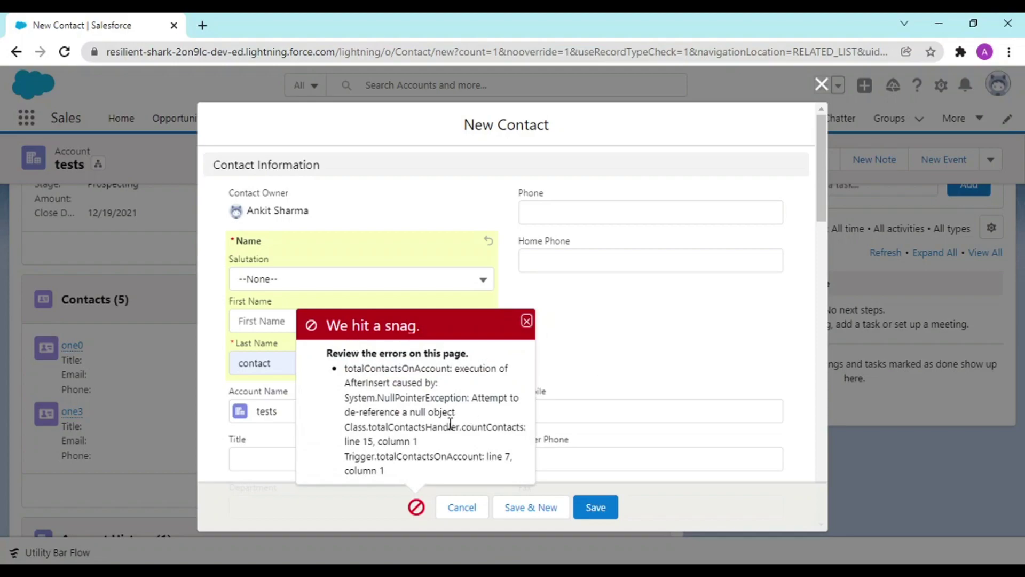
# Step: Highlight the handler, trigger and line 15 references in the NullPointerException error
pyautogui.moveTo(345, 435); pyautogui.dragTo(487, 441)
pyautogui.click(486, 441)
pyautogui.moveTo(452, 471); pyautogui.dragTo(463, 450)
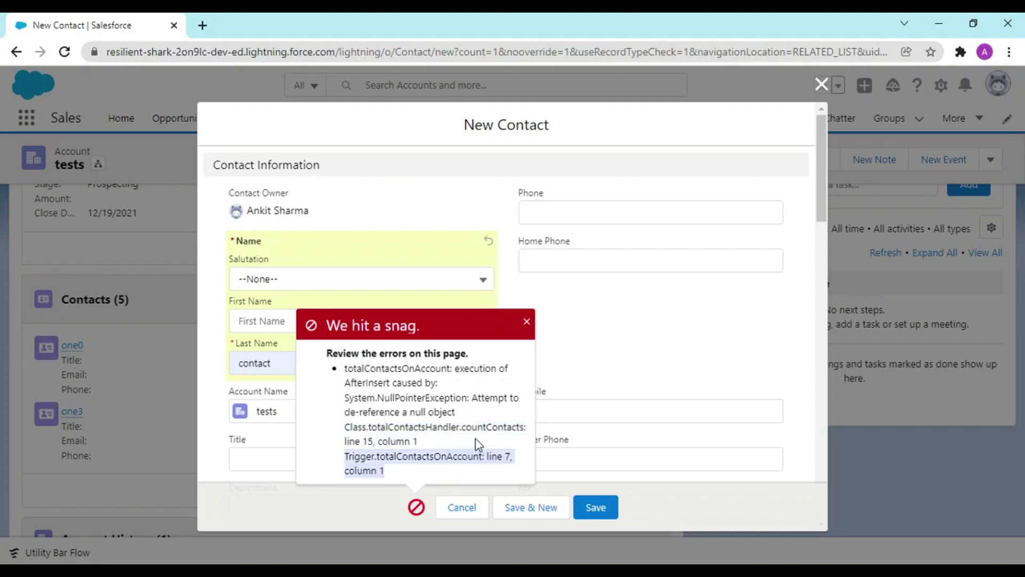
pyautogui.click(478, 443)
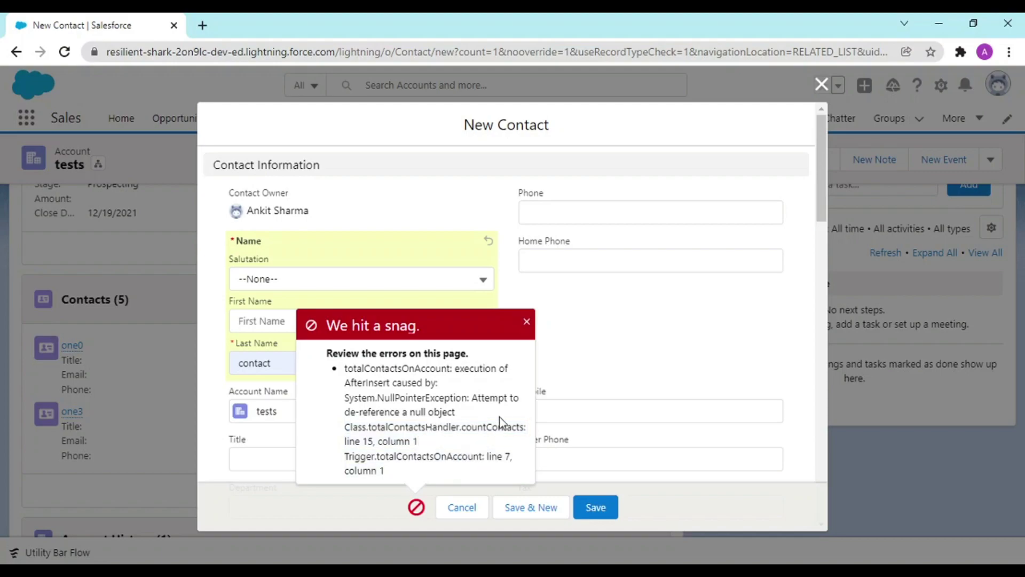
pyautogui.moveTo(444, 455); pyautogui.dragTo(347, 435)
pyautogui.click(335, 504)
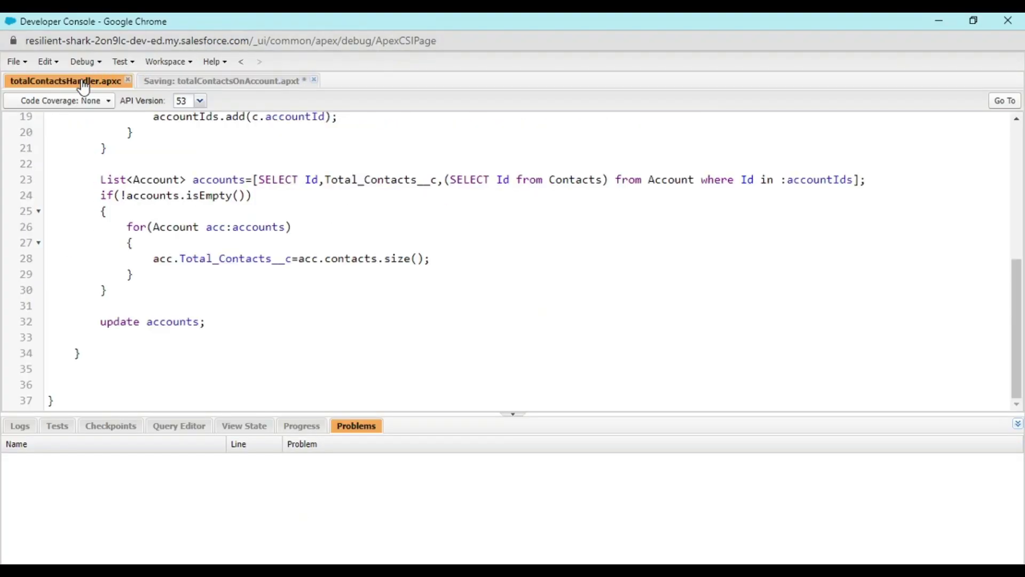
# Step: Save the trigger and return to totalContactsHandler.apxc
pyautogui.click(155, 81)
pyautogui.hotkey('ctrl', 's')
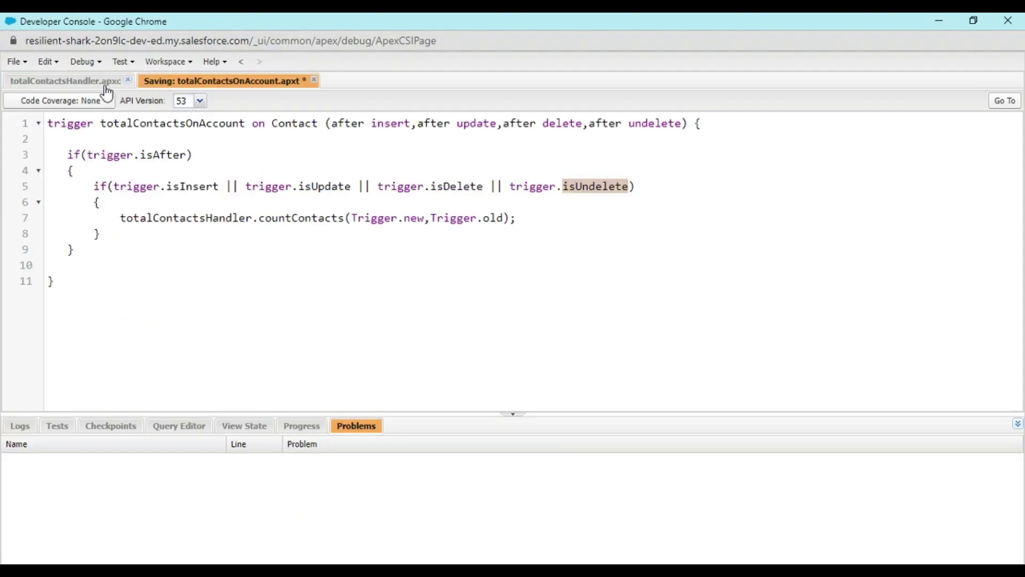
pyautogui.click(36, 83)
pyautogui.scroll(5, 237, 243)
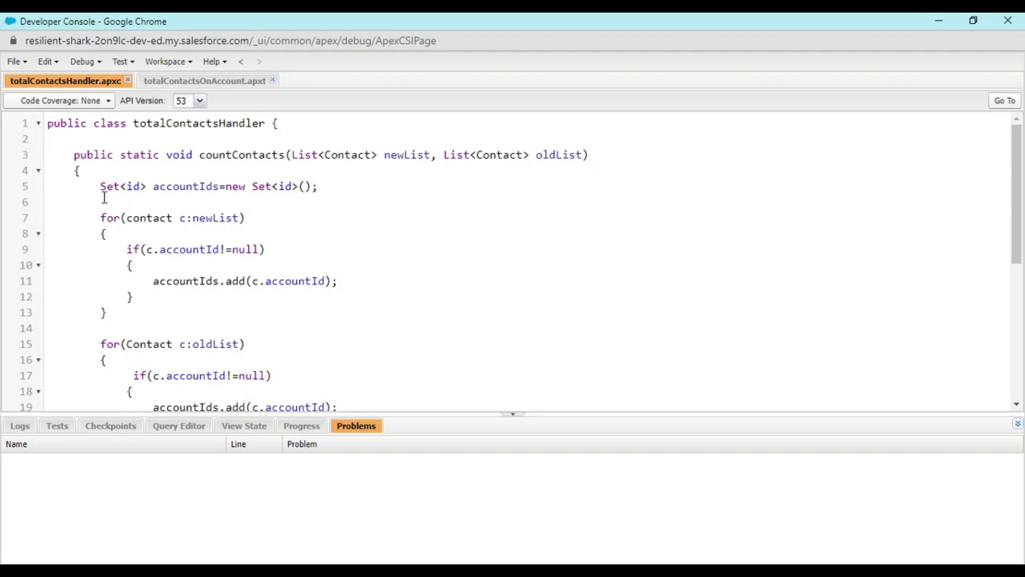
# Step: Insert an if(oldList!=null){ block above the oldList loop
pyautogui.click(122, 327)
pyautogui.press('Return')
pyautogui.scroll(-1, 127, 321)
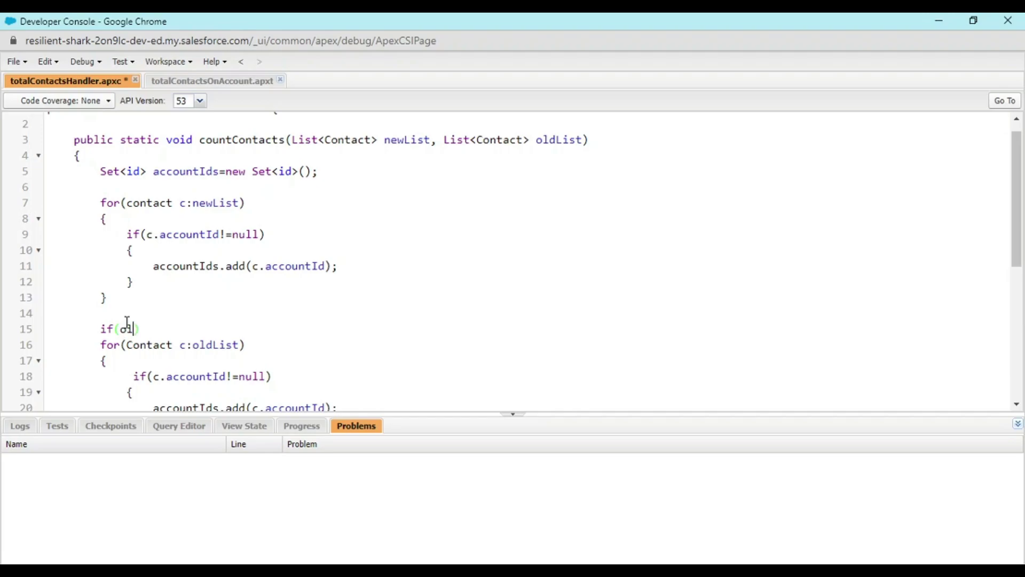
pyautogui.write('dList!')
pyautogui.write('=null)')
pyautogui.press('Return')
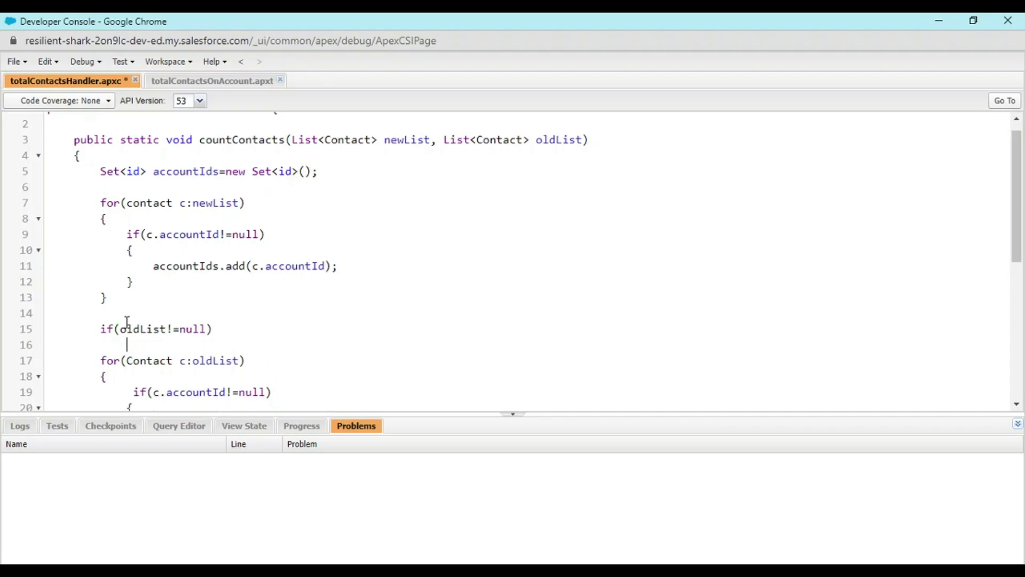
pyautogui.write('{')
pyautogui.press('Return')
# Step: Move the oldList for loop inside the new null-check block
pyautogui.scroll(-6, 134, 310)
pyautogui.scroll(3, 153, 191)
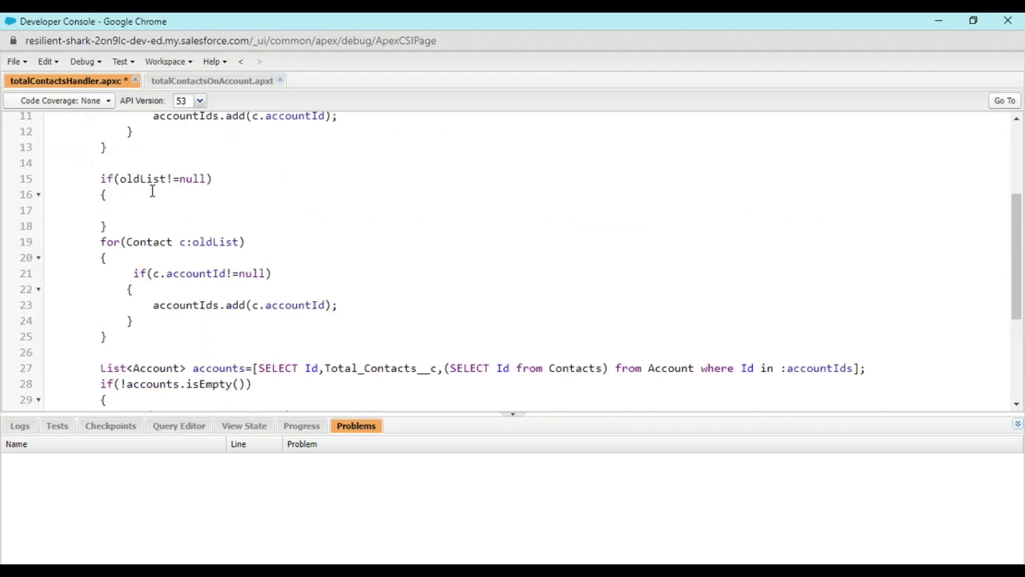
pyautogui.moveTo(100, 245); pyautogui.dragTo(126, 336)
pyautogui.hotkey('ctrl', 'c')
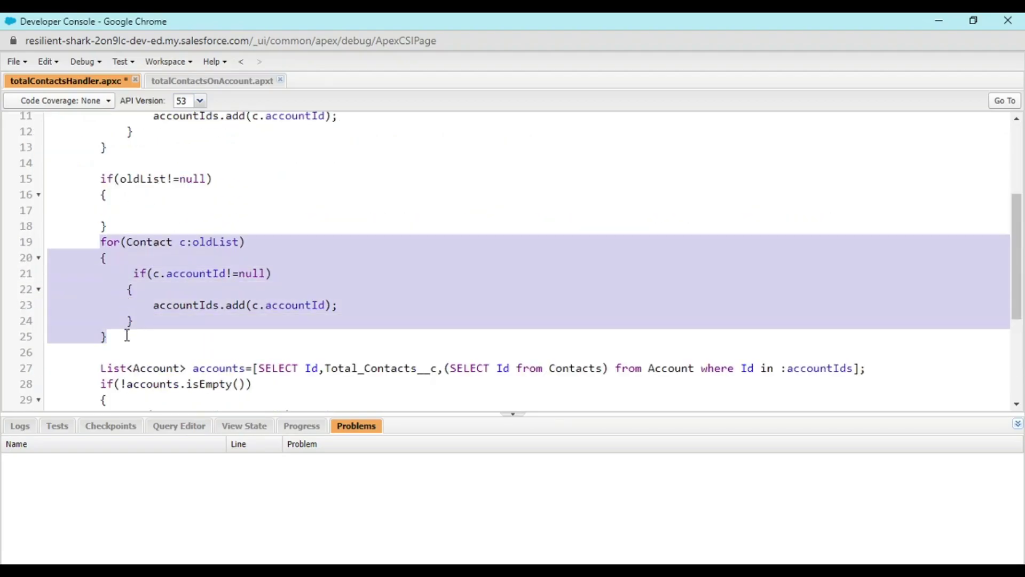
pyautogui.press('BackSpace')
pyautogui.hotkey('ctrl', 'v')
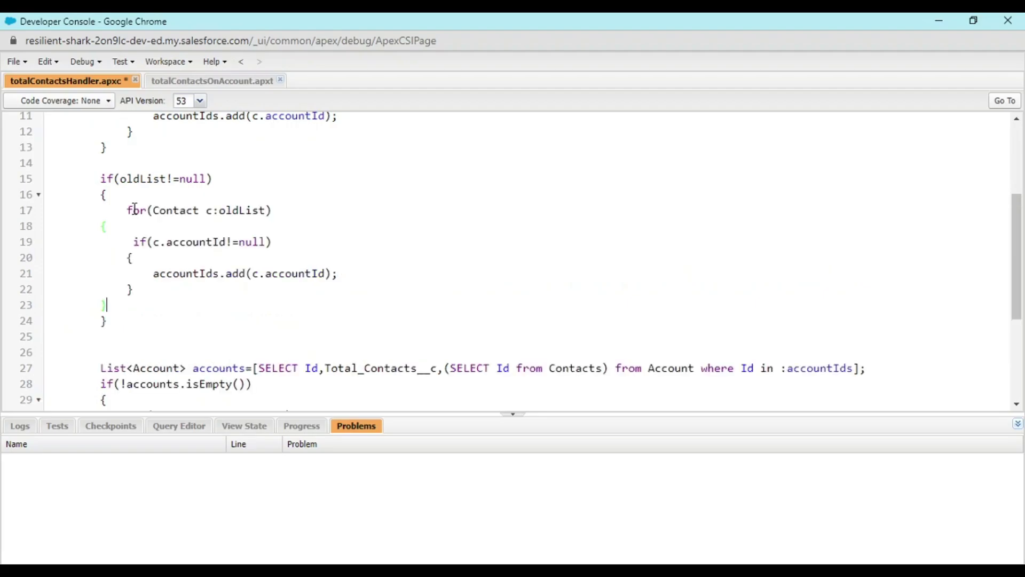
pyautogui.scroll(4, 134, 208)
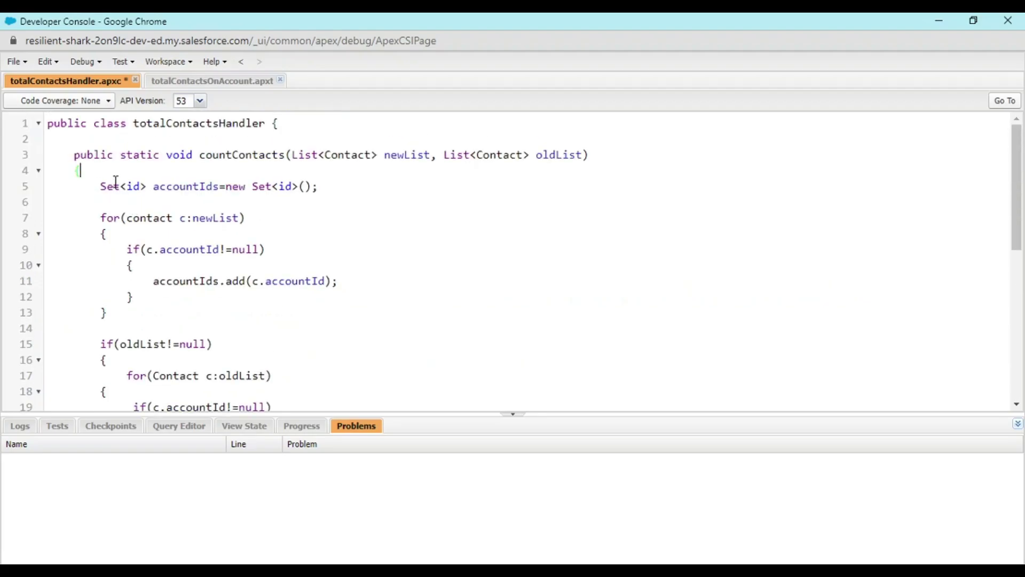
# Step: Add an if(newList!=null){ block at the start of countContacts
pyautogui.press('Return')
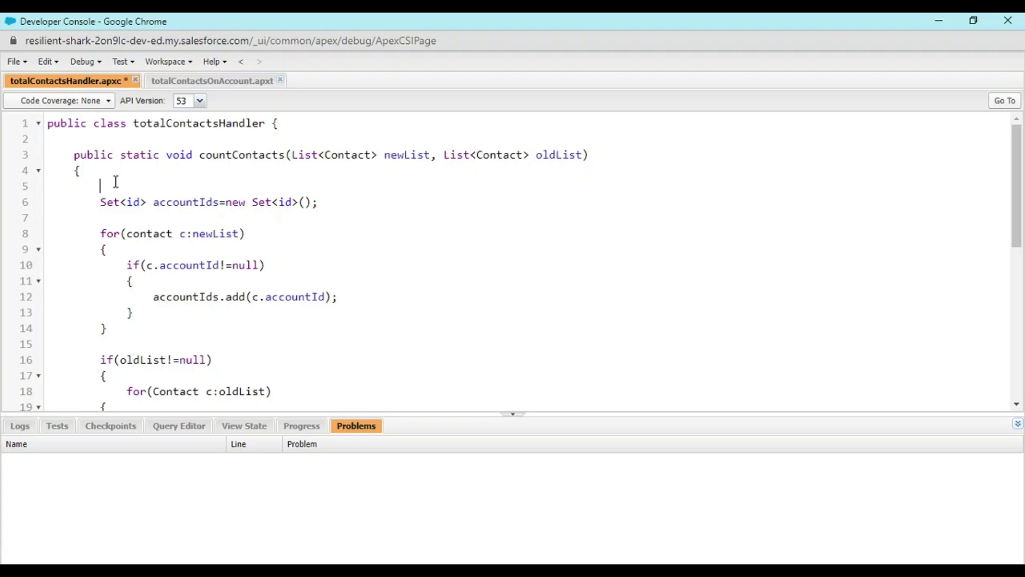
pyautogui.write('if(newLi')
pyautogui.write('st!=nu')
pyautogui.write('l')
pyautogui.press('Right')
pyautogui.press('Return')
pyautogui.write('{')
pyautogui.press('Return')
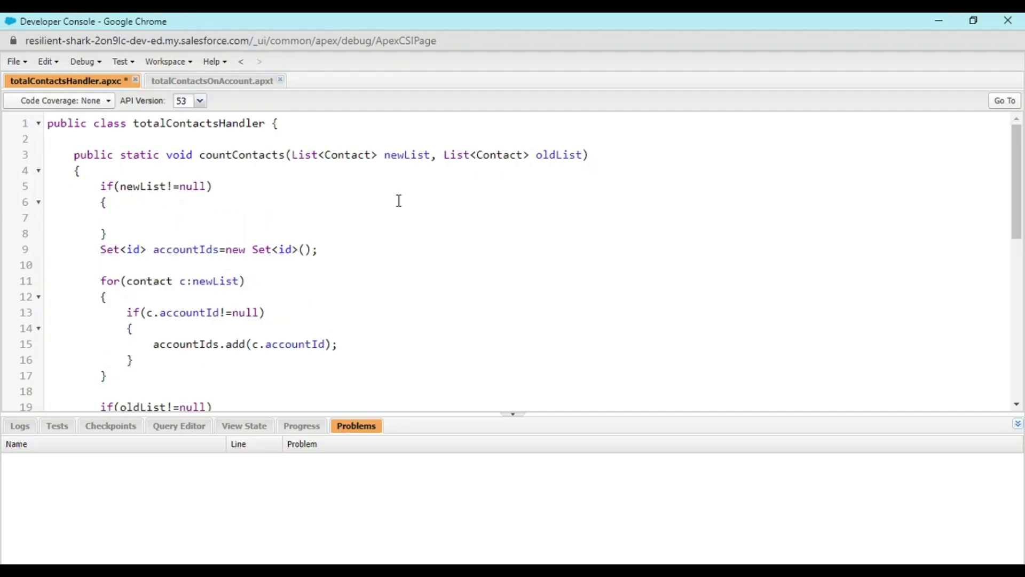
# Step: Move the for(contact c:newList) loop inside the newList null check
pyautogui.scroll(-3, 217, 209)
pyautogui.moveTo(88, 131); pyautogui.dragTo(132, 232)
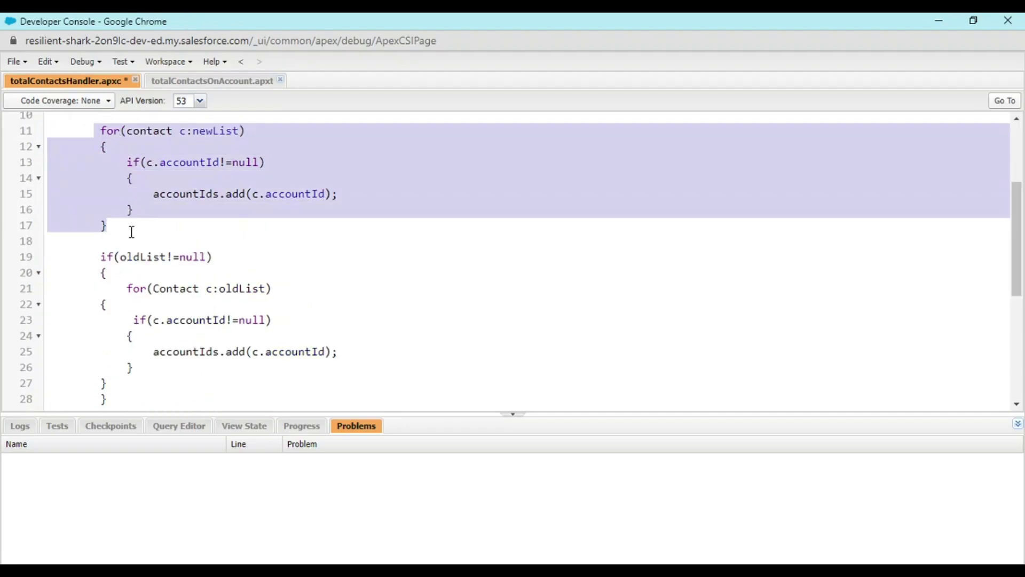
pyautogui.press('Delete')
pyautogui.scroll(3, 128, 219)
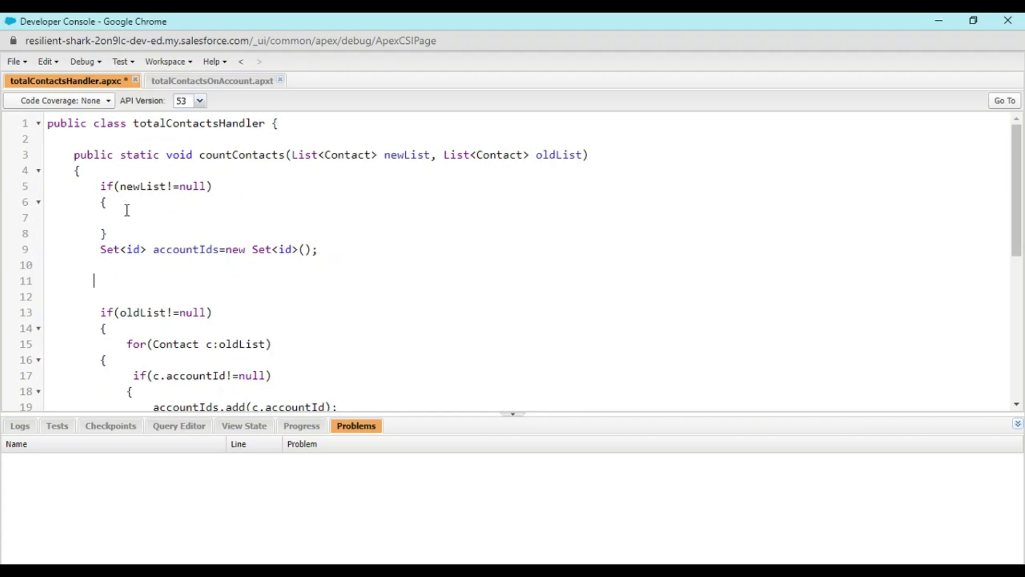
pyautogui.hotkey('ctrl', 'v')
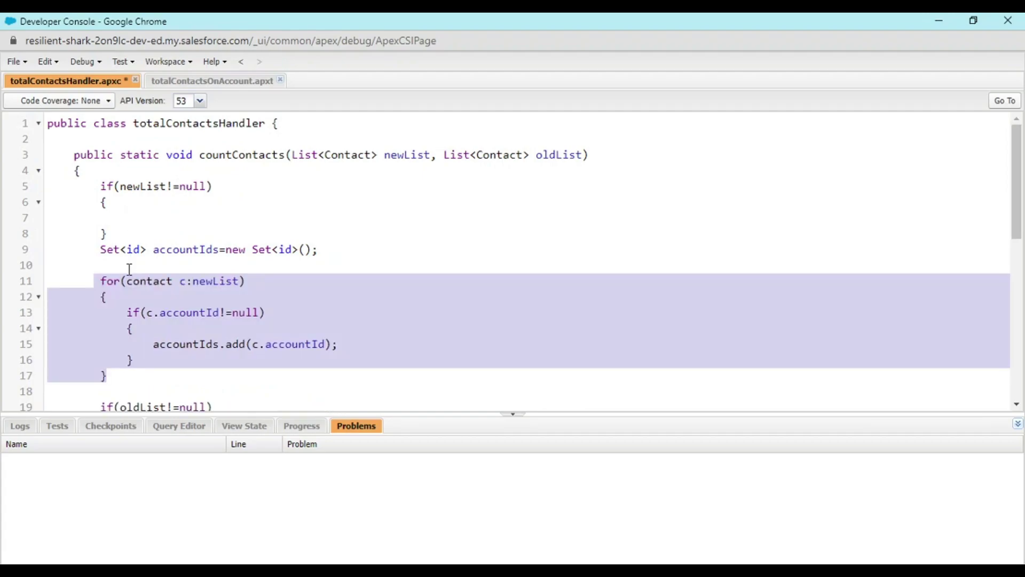
pyautogui.click(129, 269)
pyautogui.moveTo(92, 283); pyautogui.dragTo(131, 330)
pyautogui.click(101, 299)
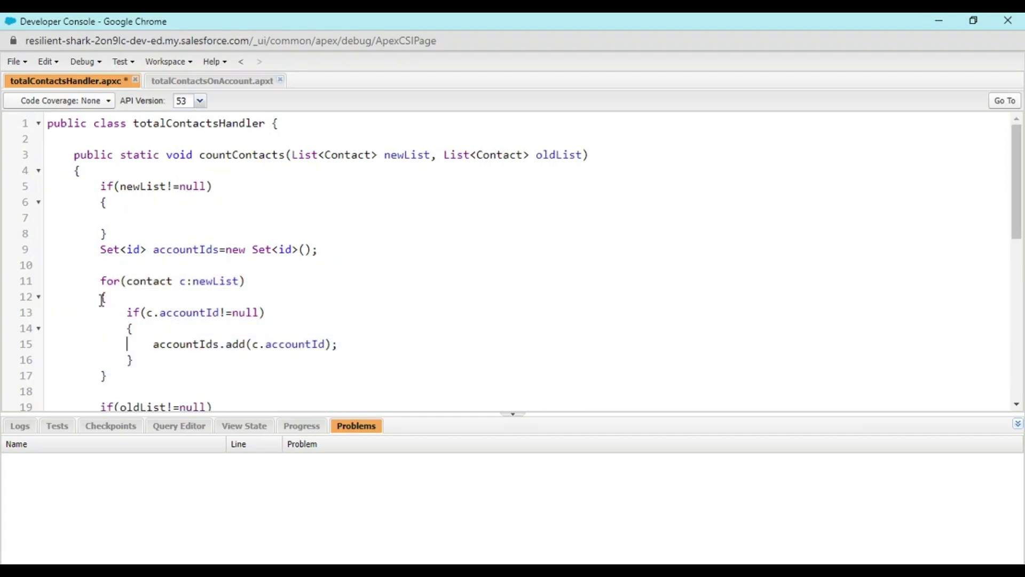
pyautogui.moveTo(94, 267); pyautogui.dragTo(125, 385)
pyautogui.hotkey('ctrl', 'x')
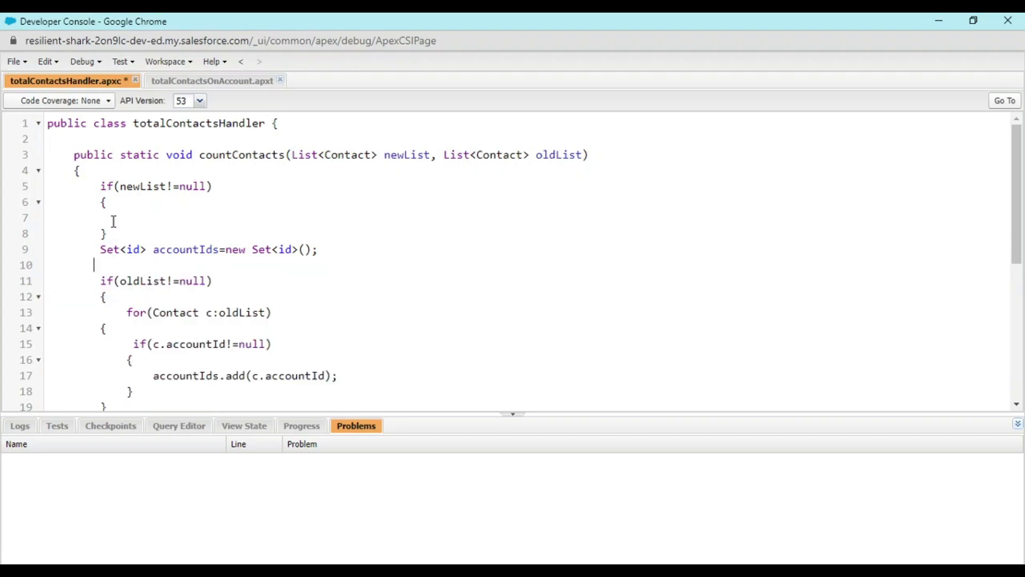
pyautogui.hotkey('ctrl', 'v')
# Step: Move the Set<id> accountIds declaration to the method's start and save the handler
pyautogui.click(358, 368)
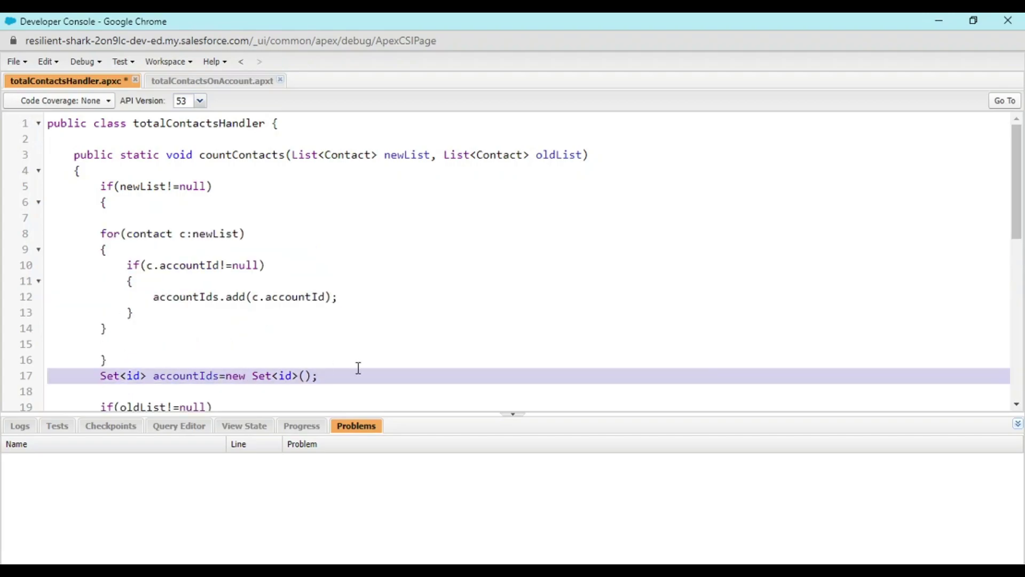
pyautogui.hotkey('ctrl', 'x')
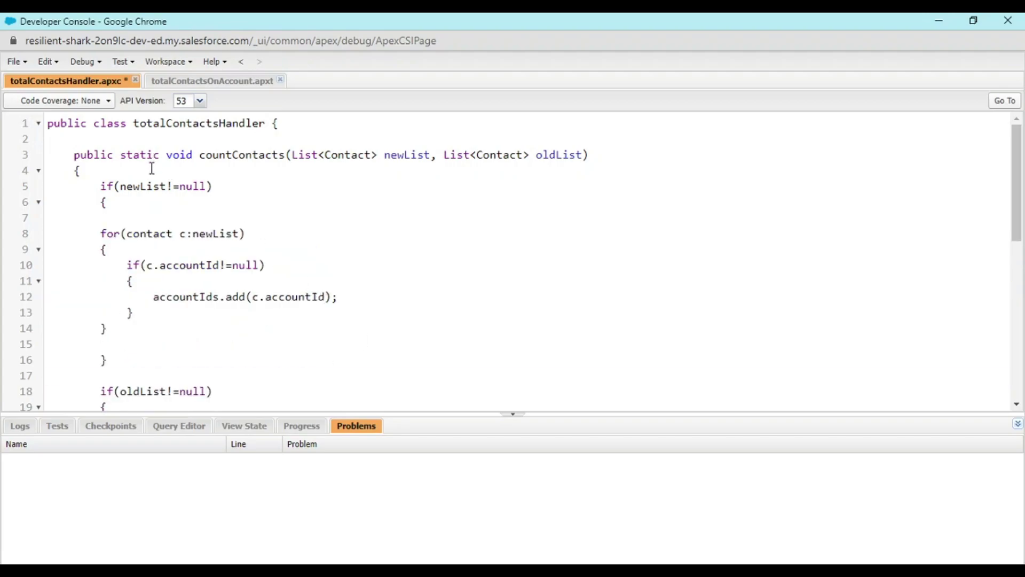
pyautogui.press('Return')
pyautogui.hotkey('ctrl', 'v')
pyautogui.hotkey('ctrl', 's')
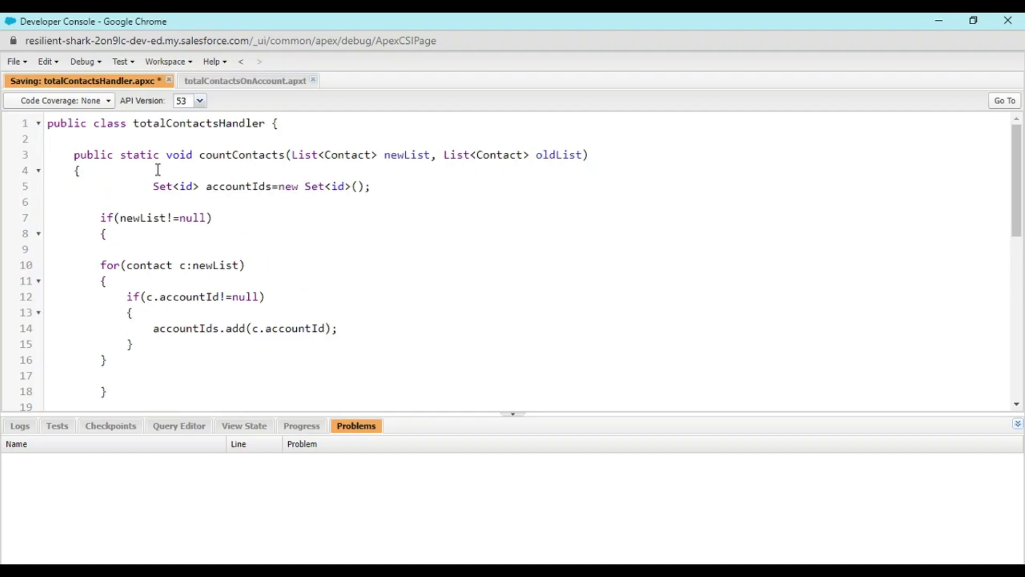
pyautogui.scroll(-9, 180, 219)
pyautogui.scroll(4, 181, 219)
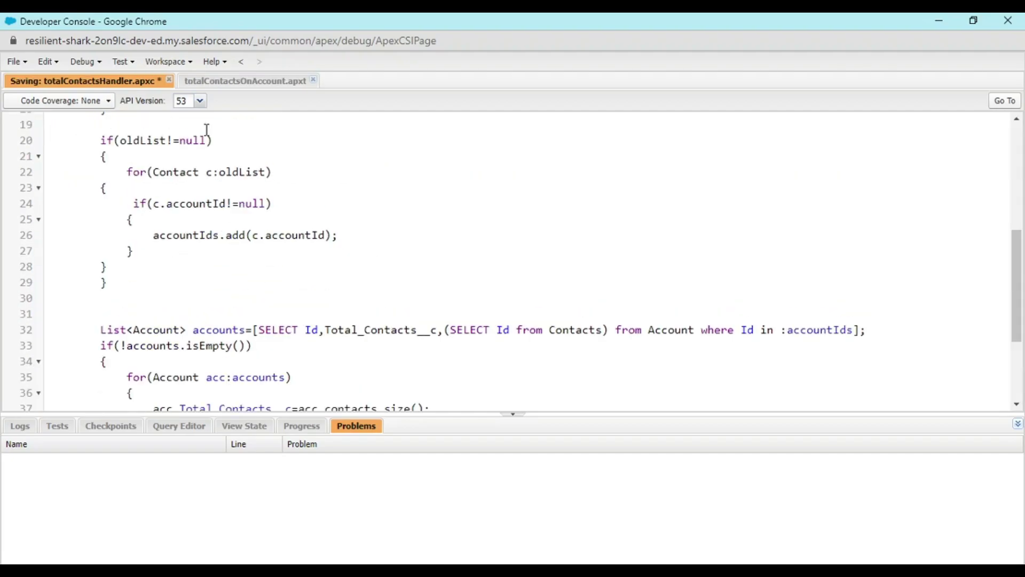
# Step: Create contact 'test' under the 'find' account
pyautogui.click(939, 21)
pyautogui.scroll(-3, 458, 374)
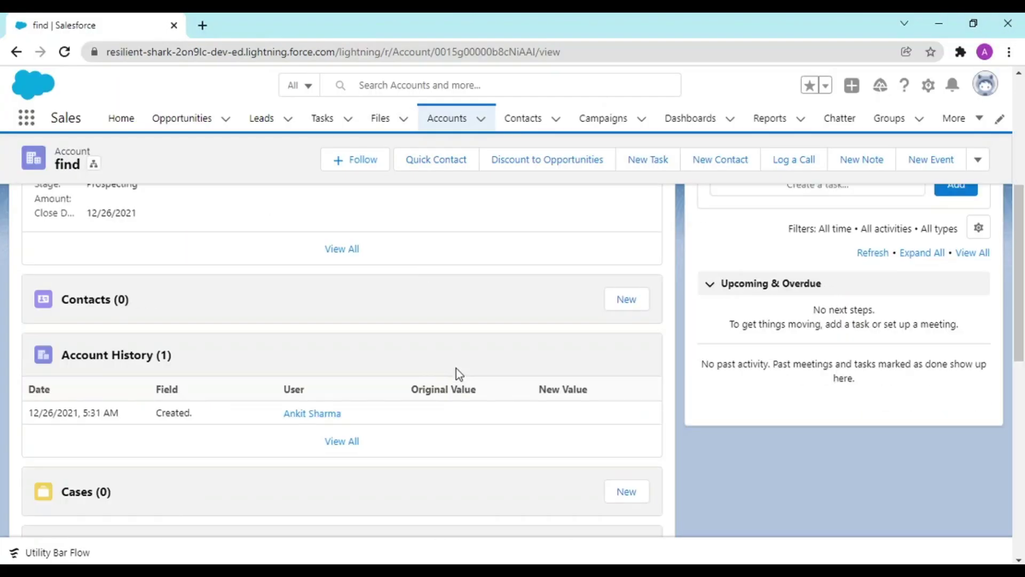
pyautogui.click(640, 302)
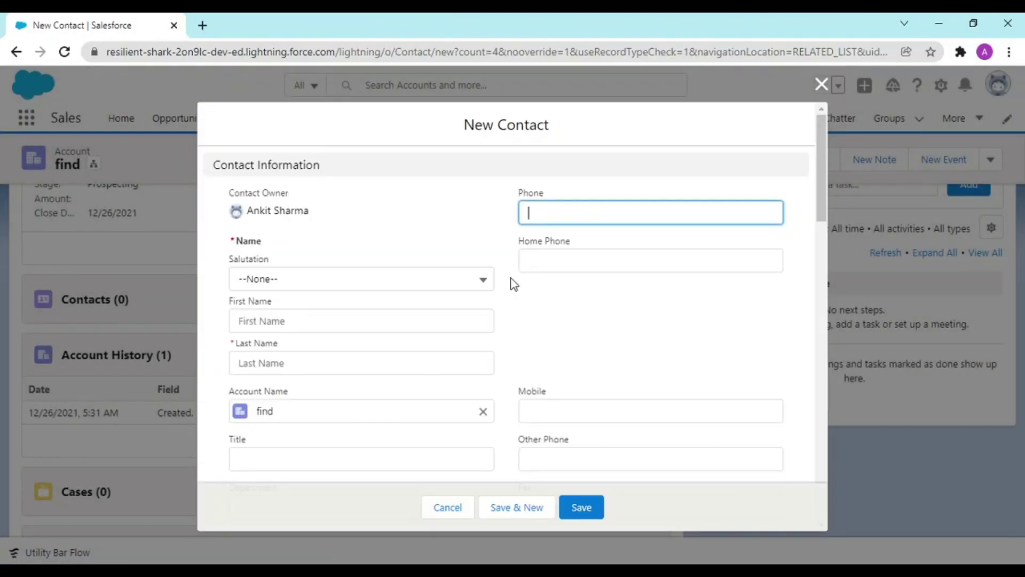
pyautogui.click(350, 365)
pyautogui.write('test')
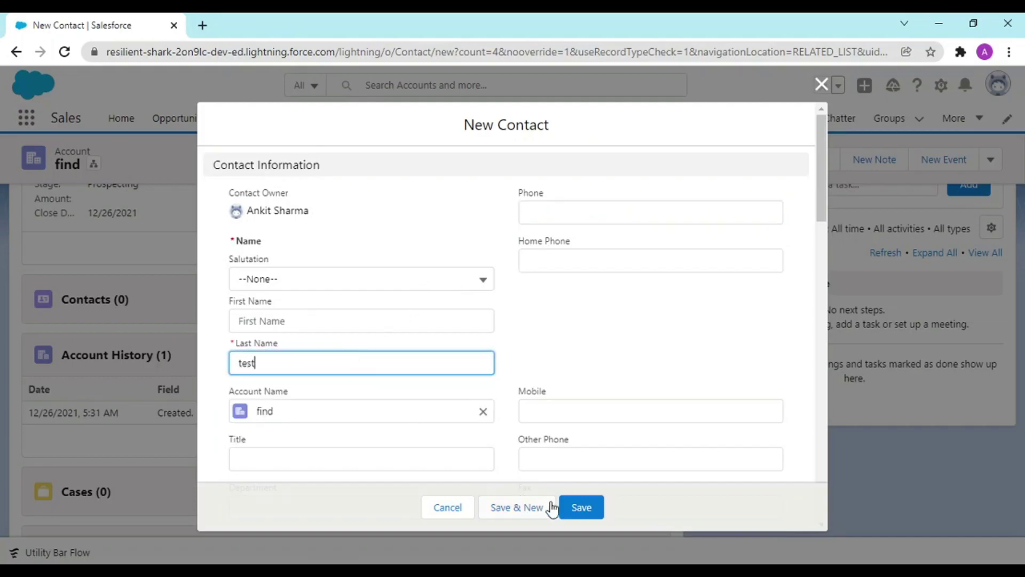
pyautogui.click(592, 511)
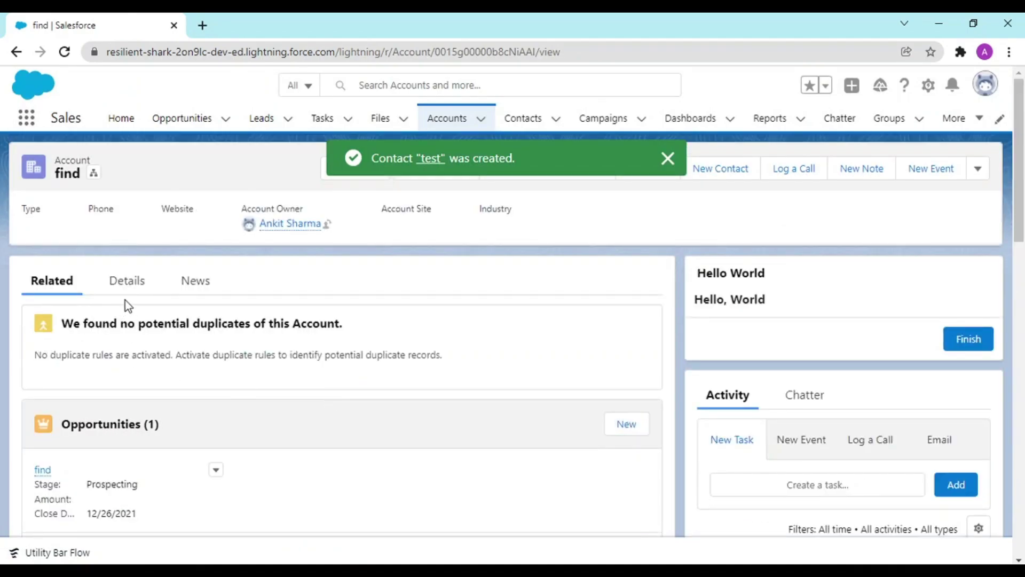
# Step: Confirm Total Contacts now reads 1, then begin another new contact
pyautogui.click(125, 279)
pyautogui.scroll(-10, 125, 279)
pyautogui.scroll(-5, 125, 279)
pyautogui.scroll(-3, 124, 279)
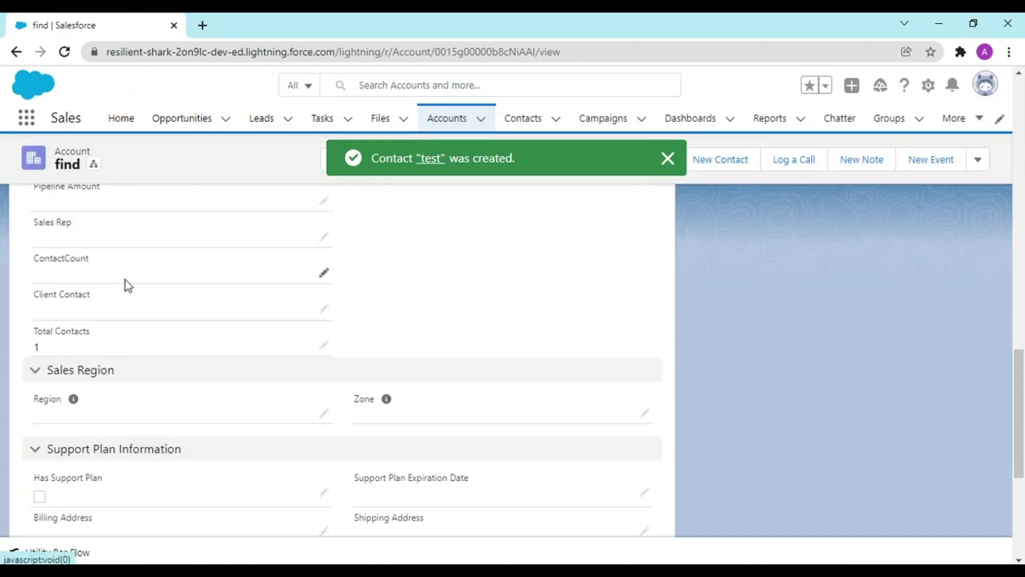
pyautogui.scroll(15, 94, 362)
pyautogui.click(42, 292)
pyautogui.scroll(-5, 421, 332)
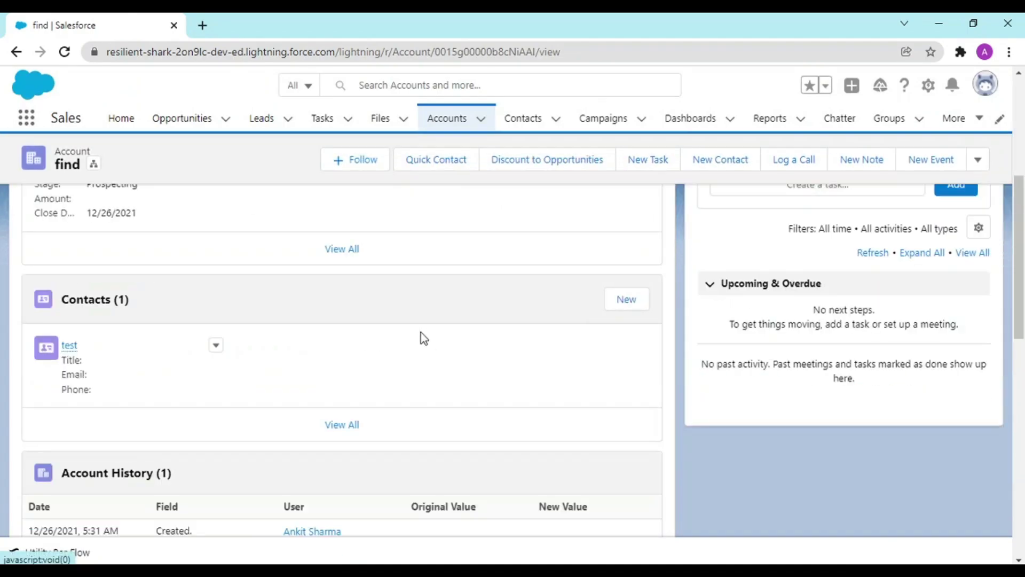
pyautogui.click(630, 298)
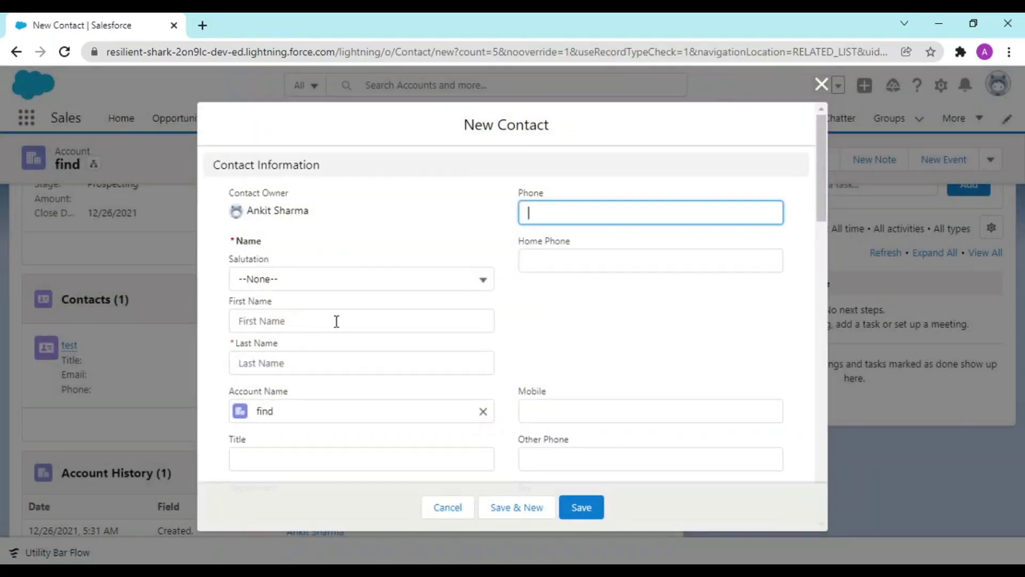
# Step: Create contact 'two' under 'find' and confirm Total Contacts reads 2
pyautogui.click(276, 361)
pyautogui.write('two')
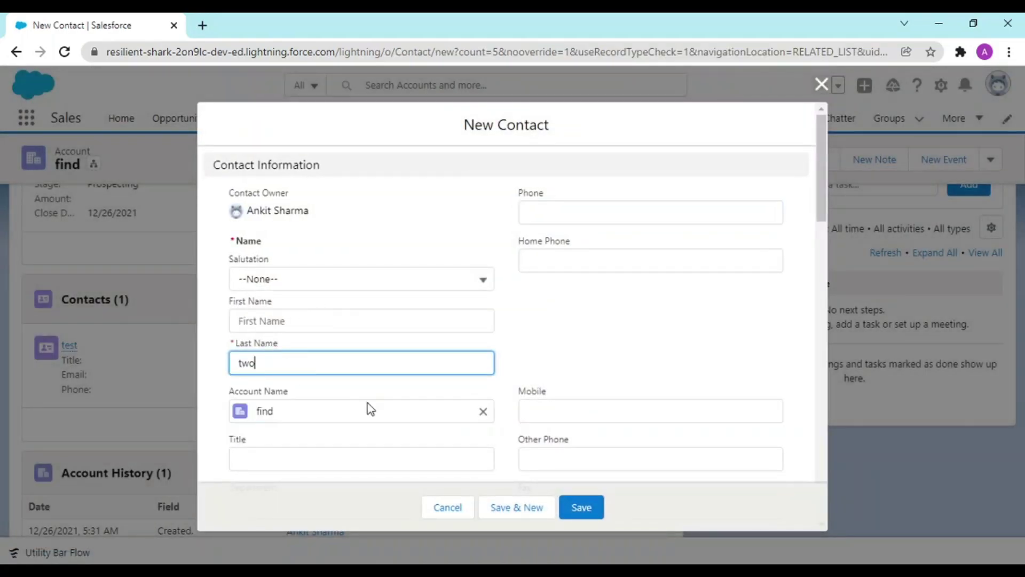
pyautogui.click(575, 497)
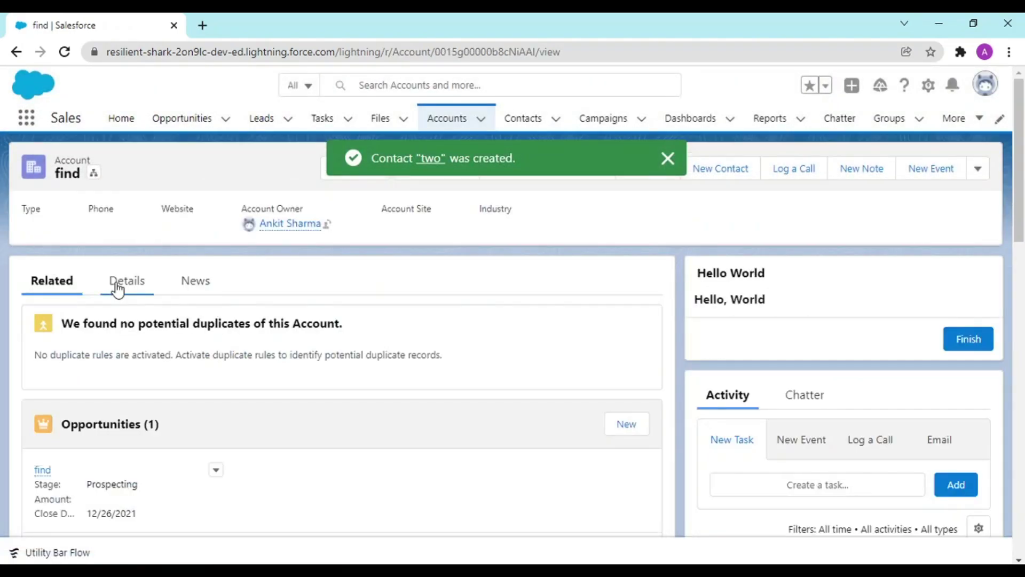
pyautogui.click(117, 288)
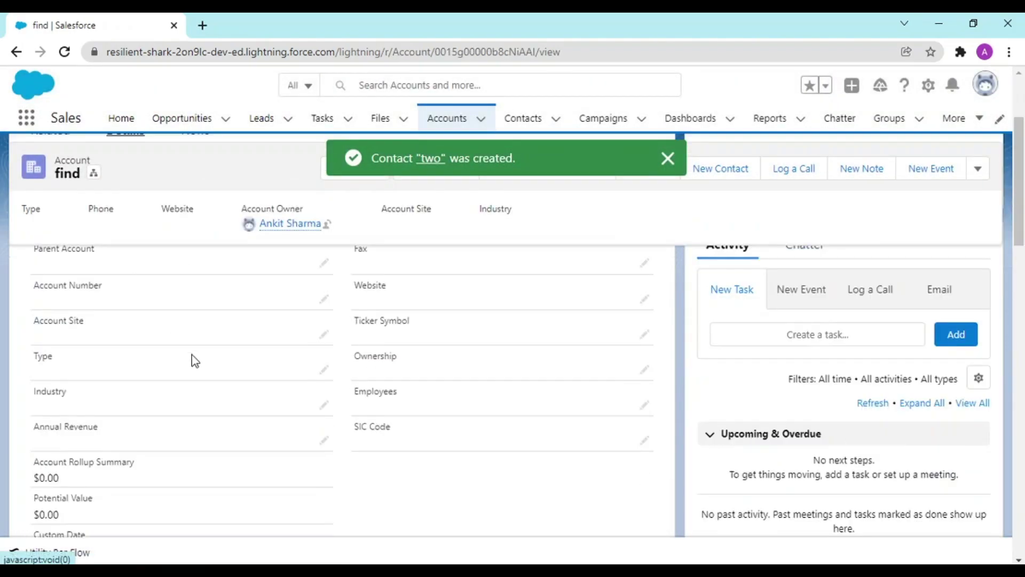
pyautogui.scroll(-10, 191, 354)
pyautogui.scroll(-5, 191, 354)
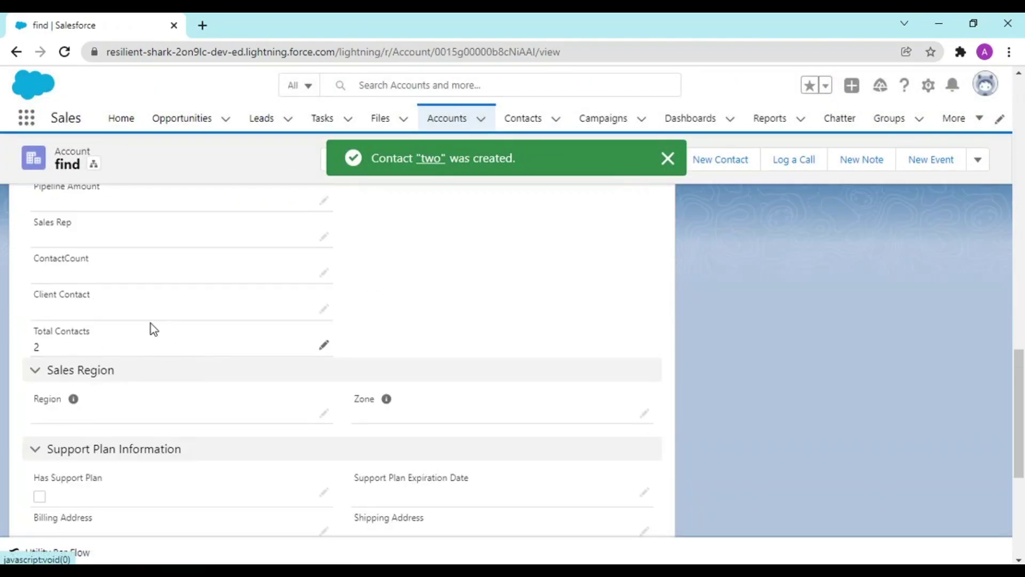
pyautogui.scroll(5, 151, 323)
pyautogui.scroll(5, 26, 174)
pyautogui.scroll(5, 62, 215)
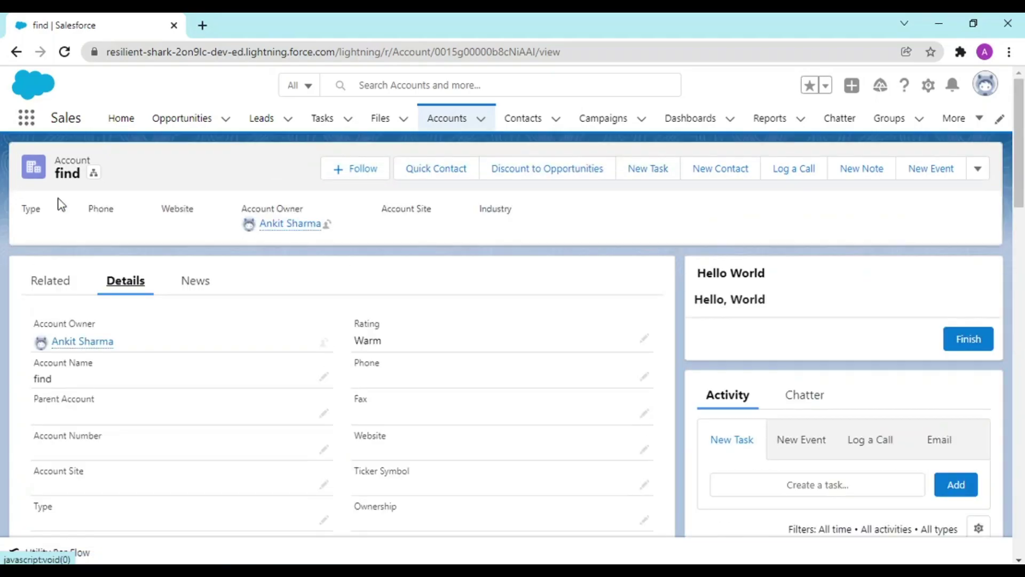
pyautogui.click(62, 282)
# Step: Delete contact 'two' from the account's Contacts list
pyautogui.scroll(-2, 320, 374)
pyautogui.scroll(-8, 332, 381)
pyautogui.scroll(5, 495, 342)
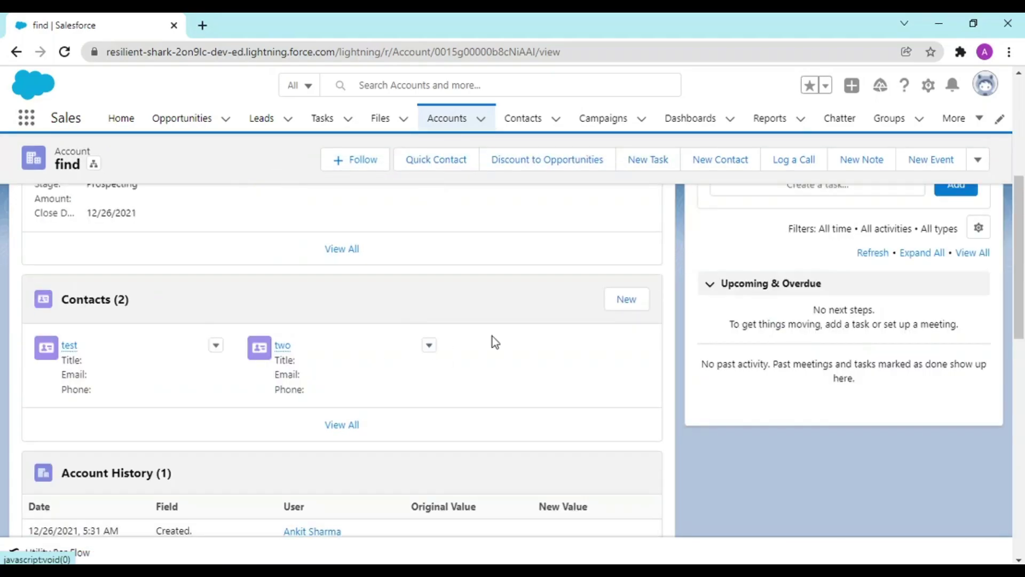
pyautogui.click(429, 346)
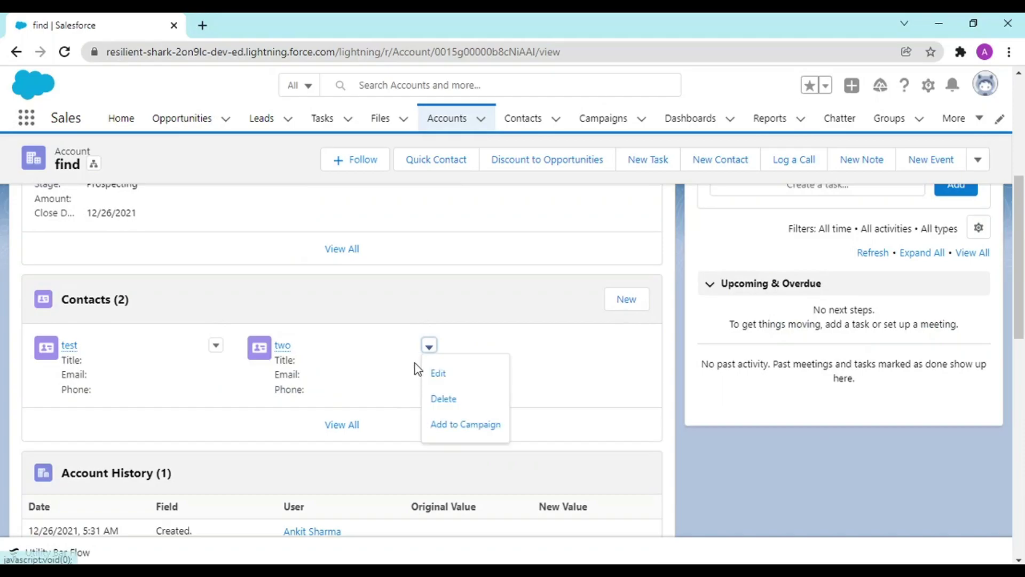
pyautogui.click(459, 399)
pyautogui.click(638, 350)
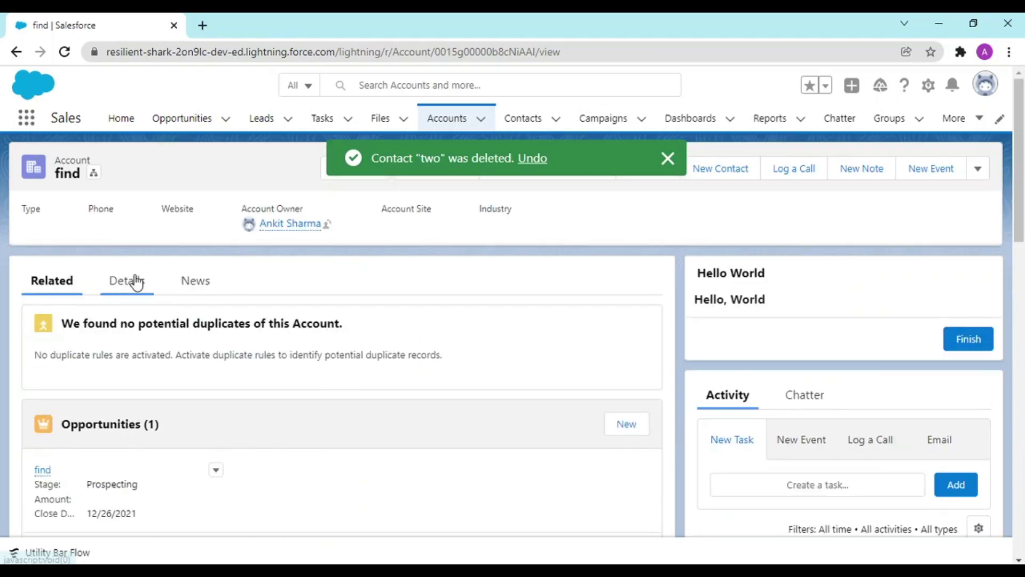
# Step: Recheck the account details to confirm Total Contacts is back to 1
pyautogui.click(135, 281)
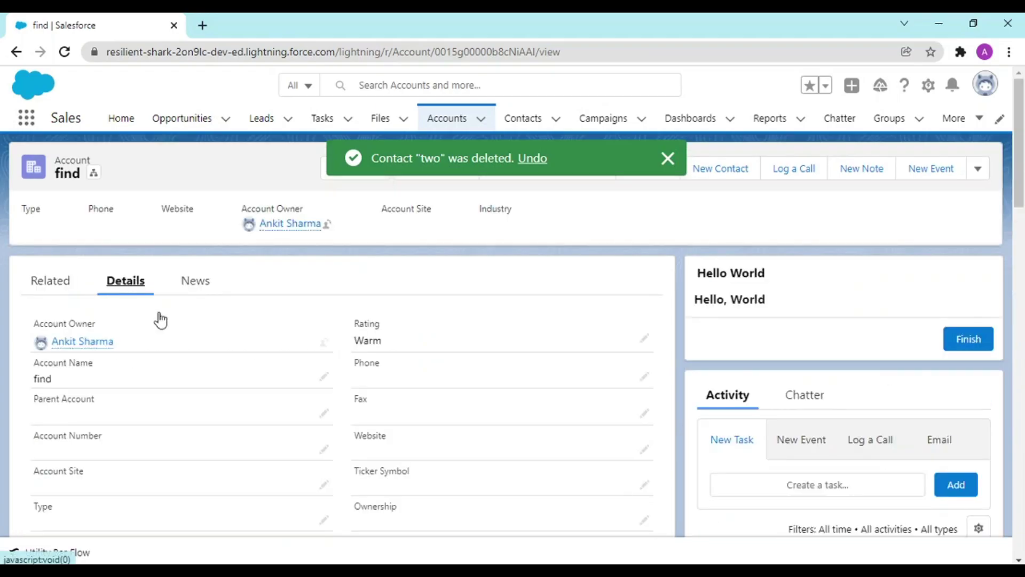
pyautogui.scroll(-10, 215, 463)
pyautogui.scroll(-8, 216, 463)
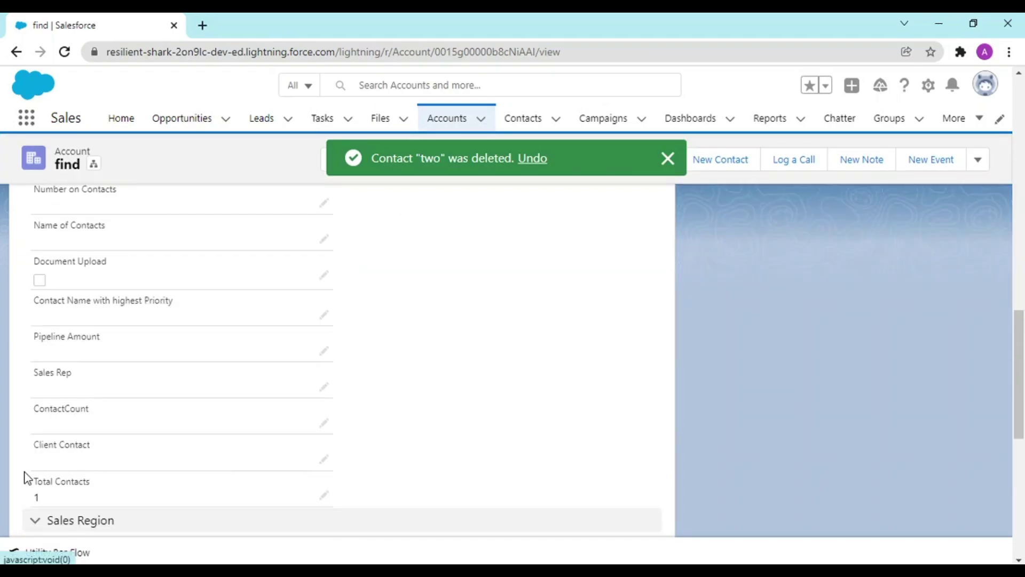
pyautogui.moveTo(25, 480); pyautogui.dragTo(94, 483)
pyautogui.scroll(5, 453, 427)
pyautogui.scroll(12, 204, 405)
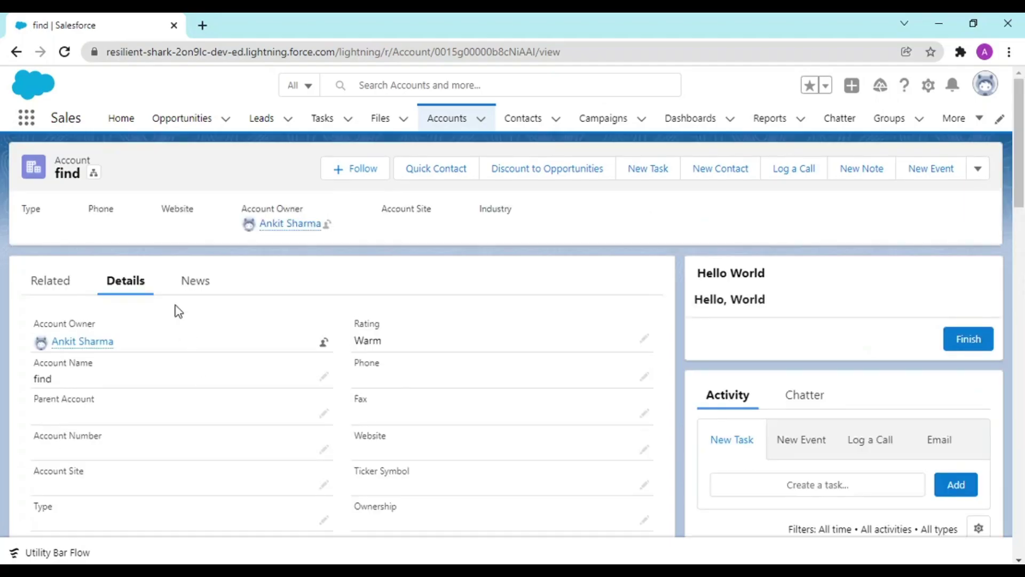
pyautogui.click(55, 283)
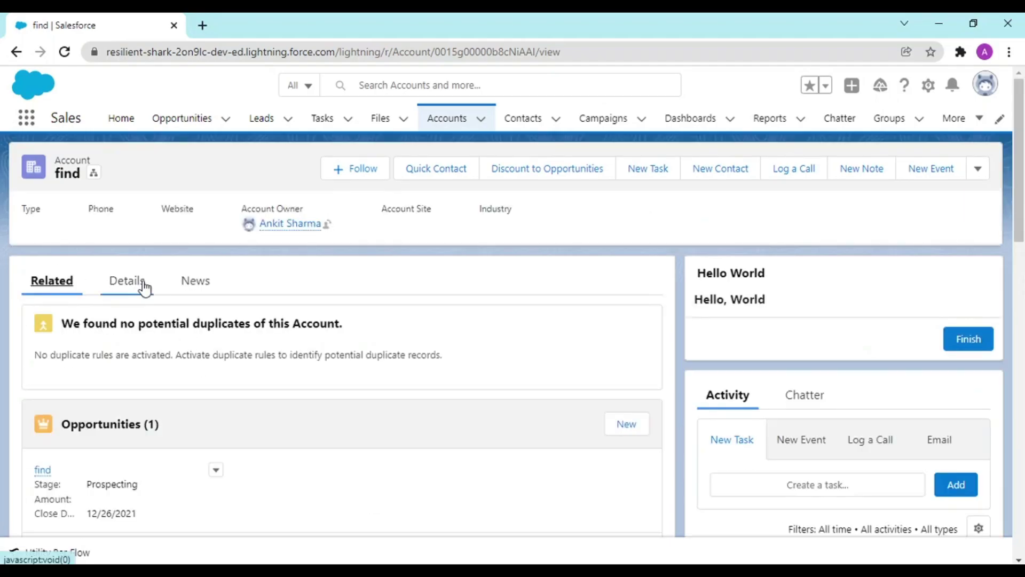
pyautogui.click(144, 288)
pyautogui.click(61, 281)
pyautogui.scroll(-10, 208, 277)
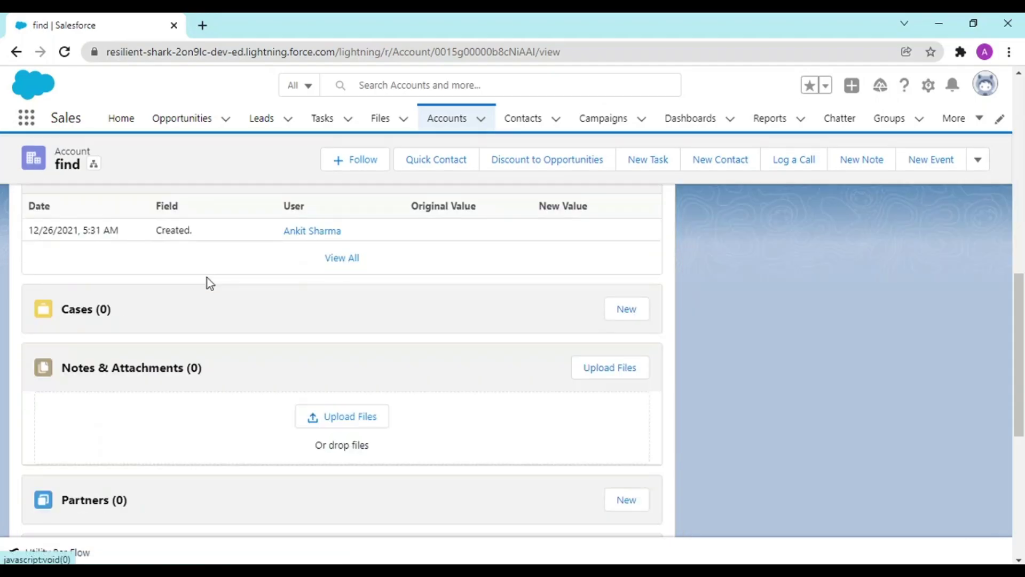
pyautogui.scroll(3, 208, 277)
pyautogui.scroll(3, 207, 278)
# Step: Create and save a new contact 'twoo' on the find account
pyautogui.click(614, 303)
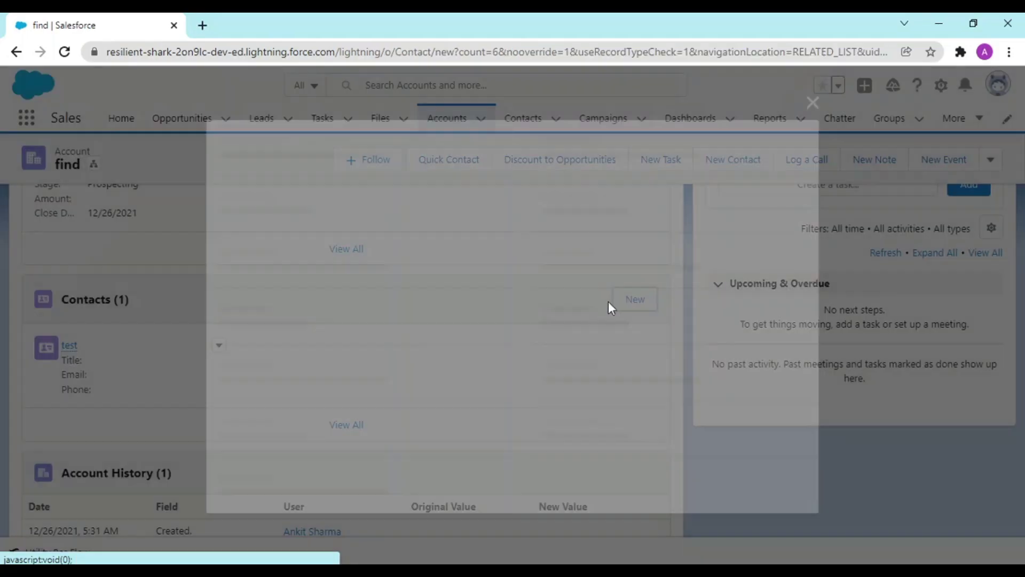
pyautogui.click(263, 363)
pyautogui.write('tw')
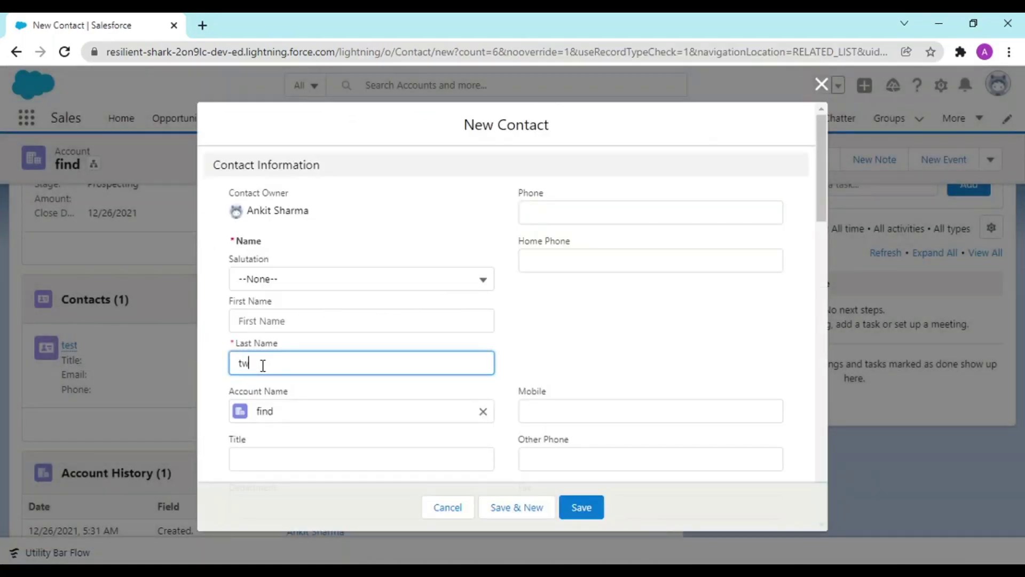
pyautogui.write('oo')
pyautogui.click(585, 510)
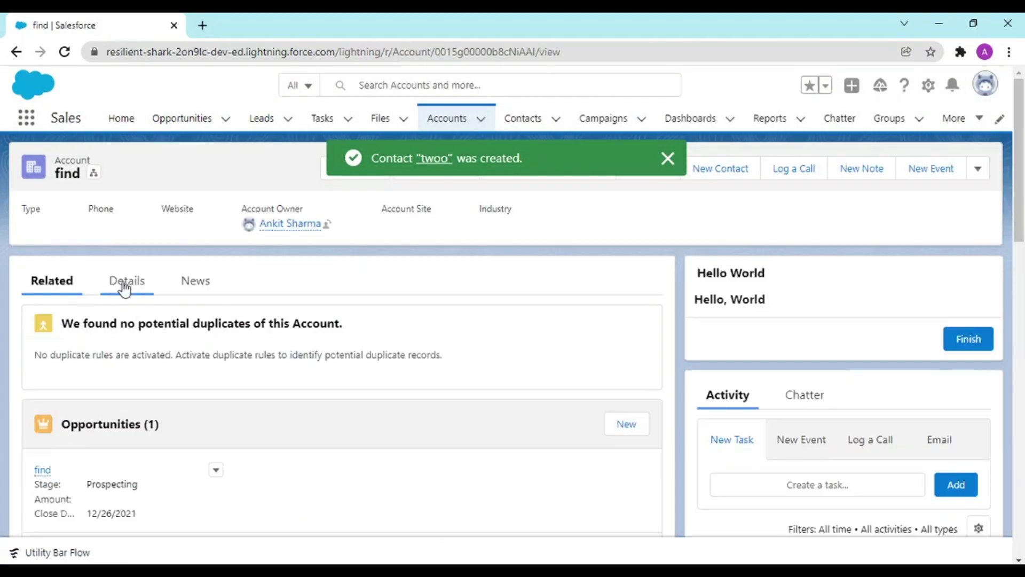
# Step: Reassign contact twoo from the find account to the dummy account and save
pyautogui.click(124, 287)
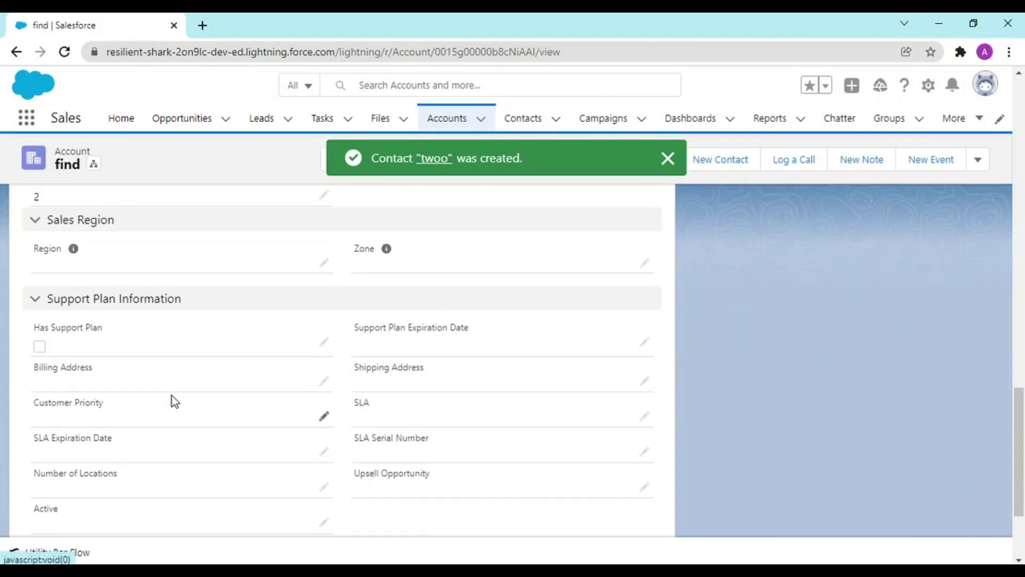
pyautogui.click(48, 282)
pyautogui.scroll(-5, 563, 407)
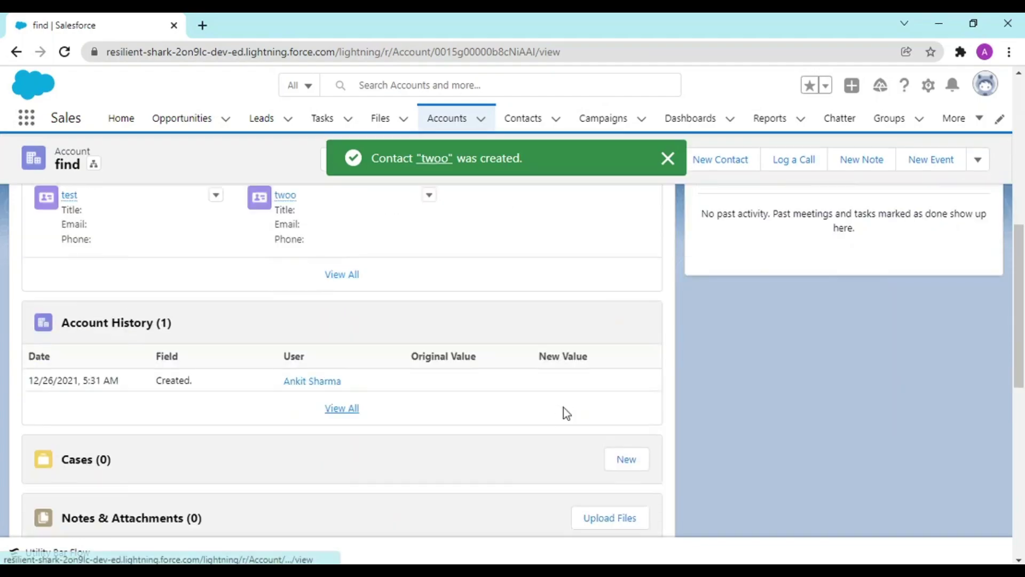
pyautogui.scroll(-3, 526, 383)
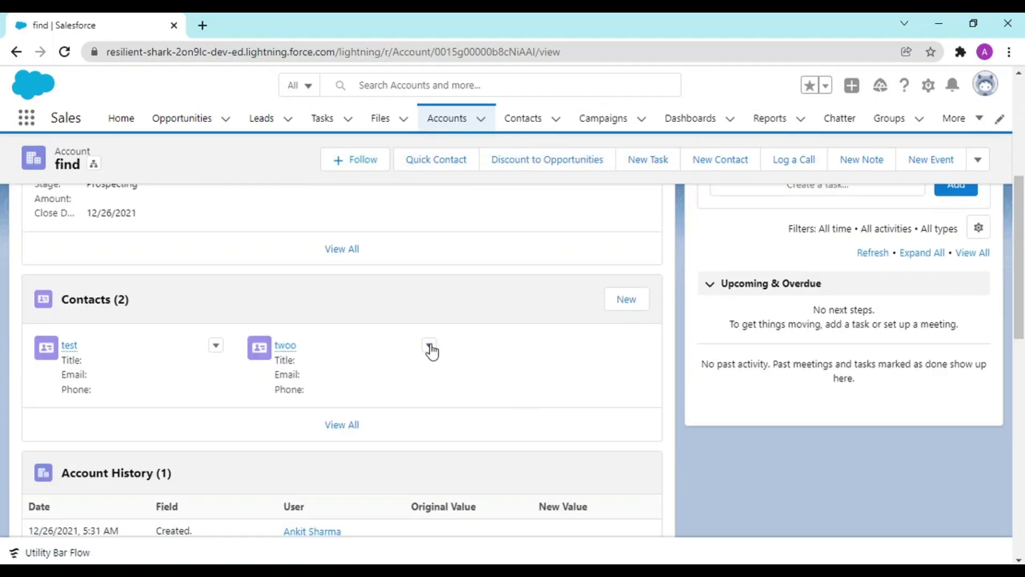
pyautogui.click(429, 346)
pyautogui.click(453, 372)
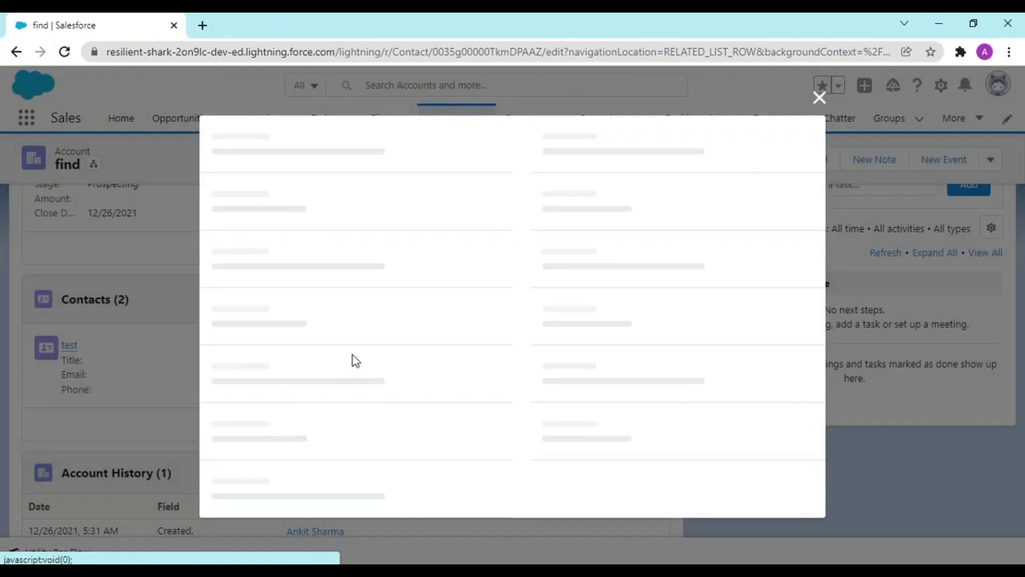
pyautogui.click(483, 387)
pyautogui.write('d')
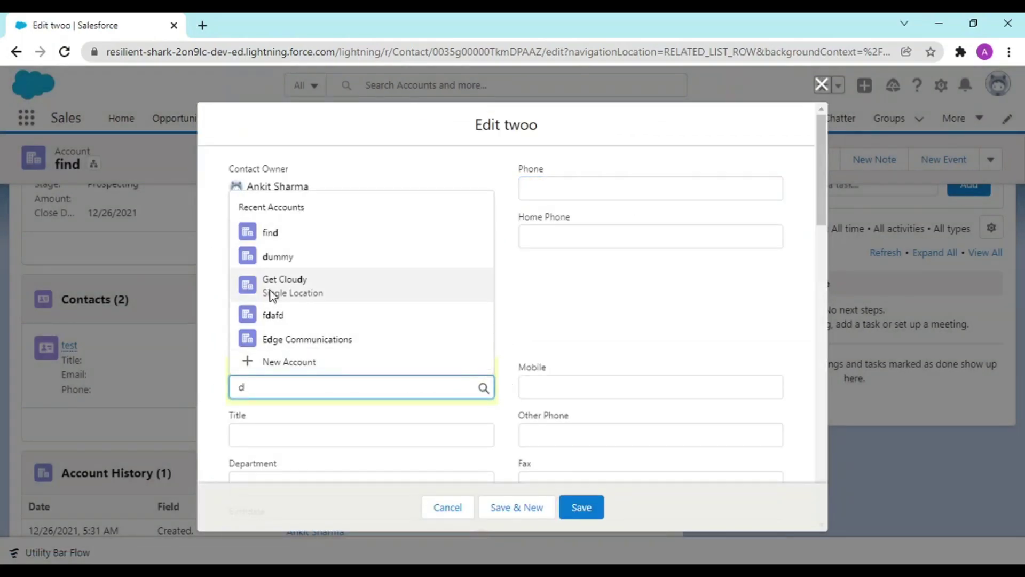
pyautogui.click(274, 255)
pyautogui.click(599, 516)
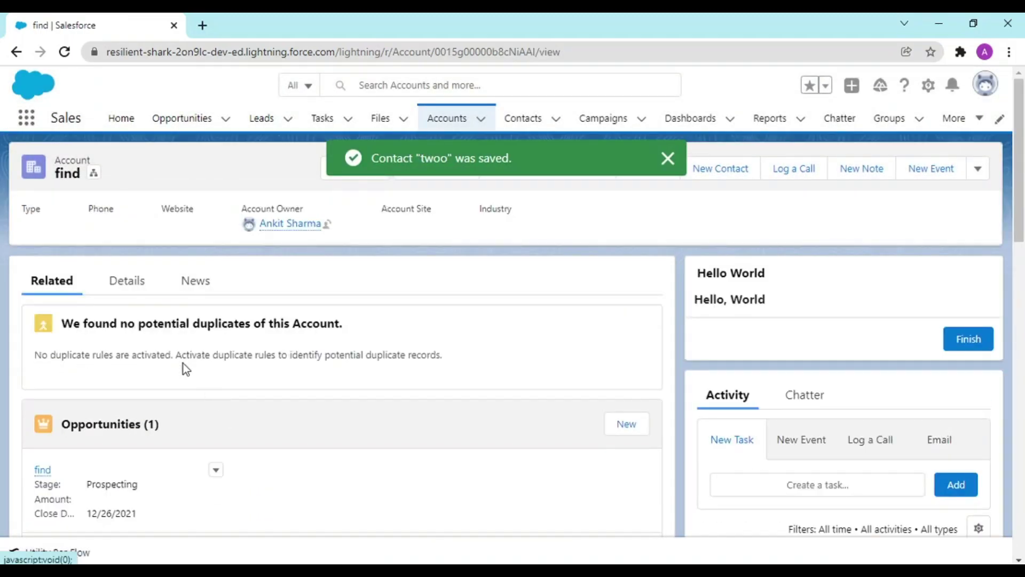
# Step: Review the find account's detail fields, then return to its related records
pyautogui.click(115, 284)
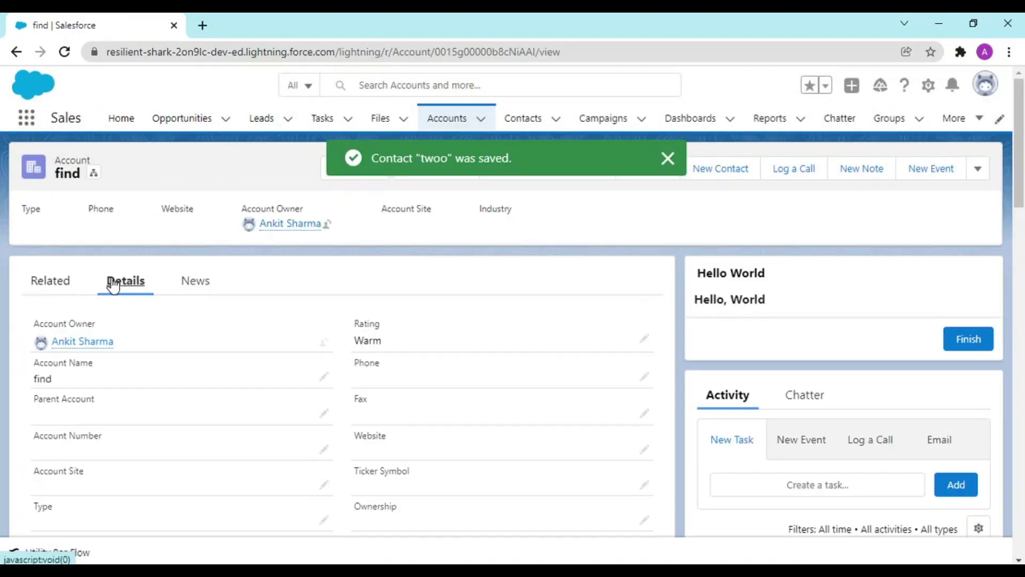
pyautogui.scroll(-10, 192, 371)
pyautogui.scroll(-5, 192, 370)
pyautogui.scroll(5, 192, 370)
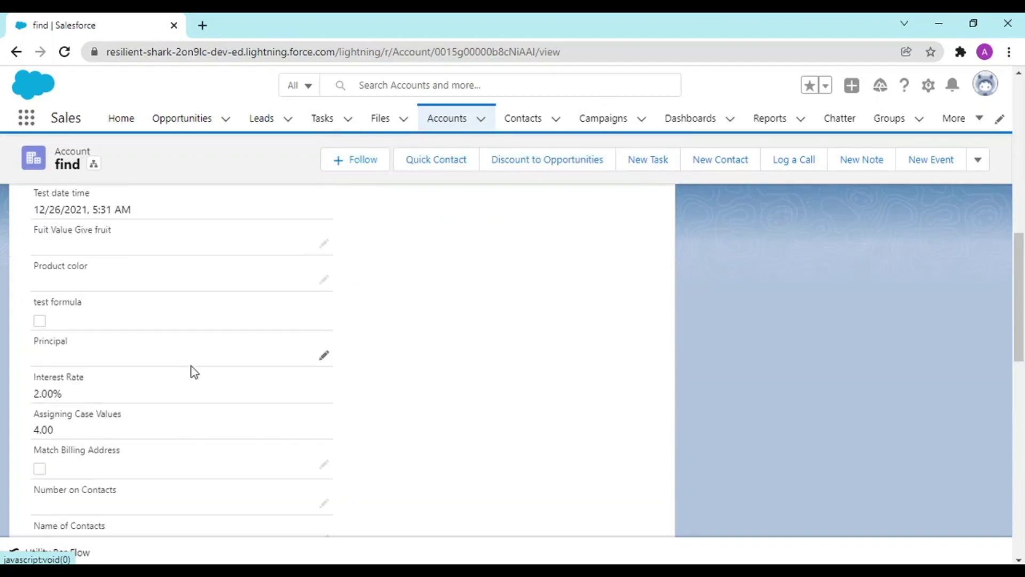
pyautogui.scroll(10, 192, 370)
pyautogui.click(29, 282)
pyautogui.scroll(-3, 277, 334)
pyautogui.scroll(-5, 278, 335)
pyautogui.scroll(3, 274, 318)
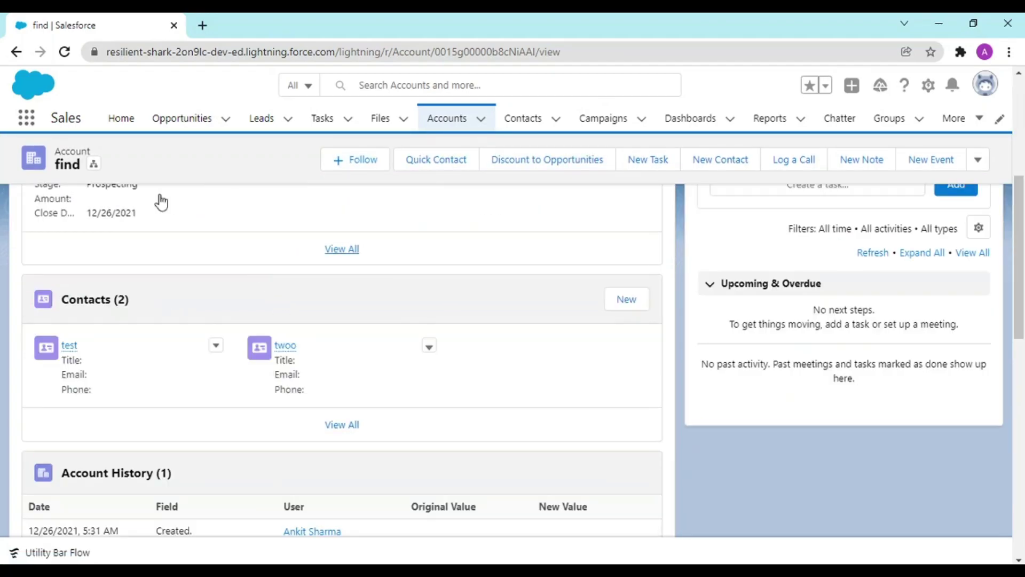
# Step: Reload the find account and highlight Total Contacts in Details, now showing 1
pyautogui.click(71, 49)
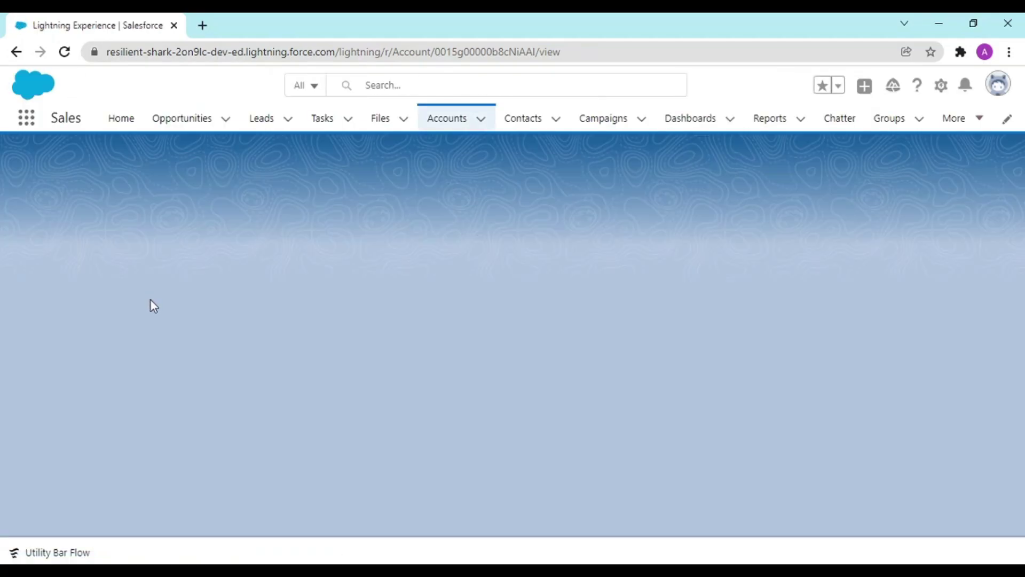
pyautogui.scroll(-5, 151, 301)
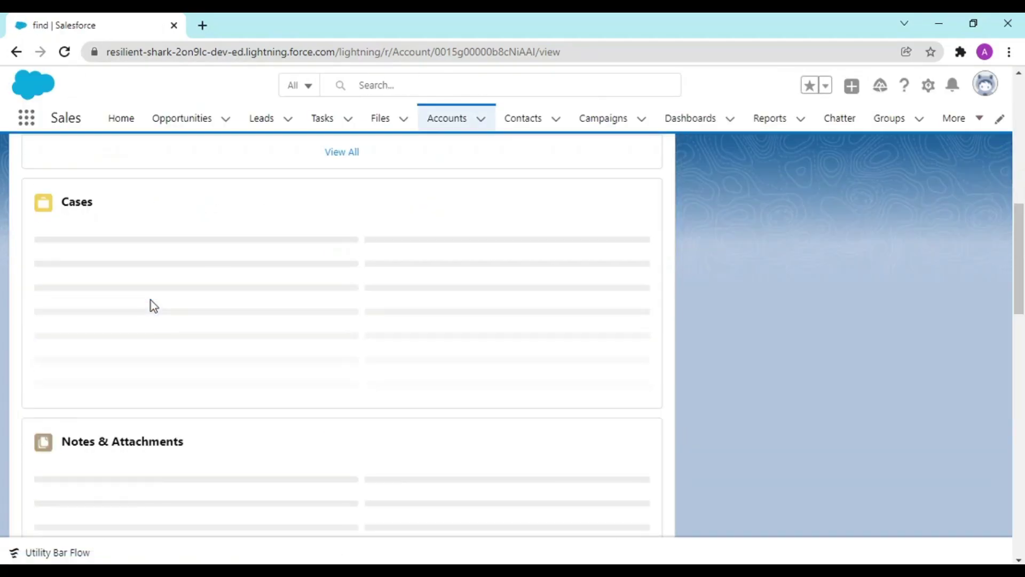
pyautogui.scroll(5, 258, 383)
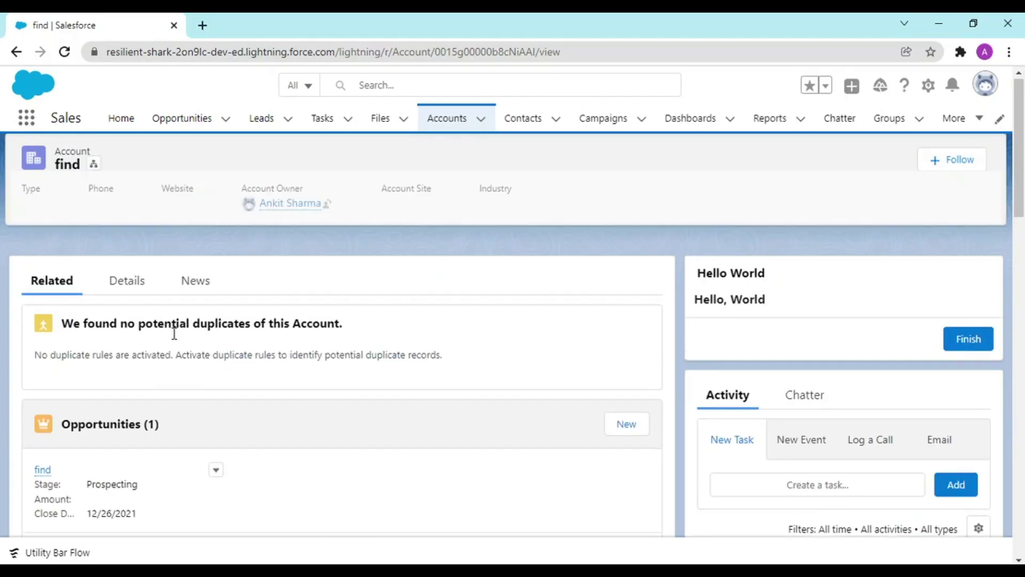
pyautogui.click(115, 294)
pyautogui.scroll(-3, 133, 360)
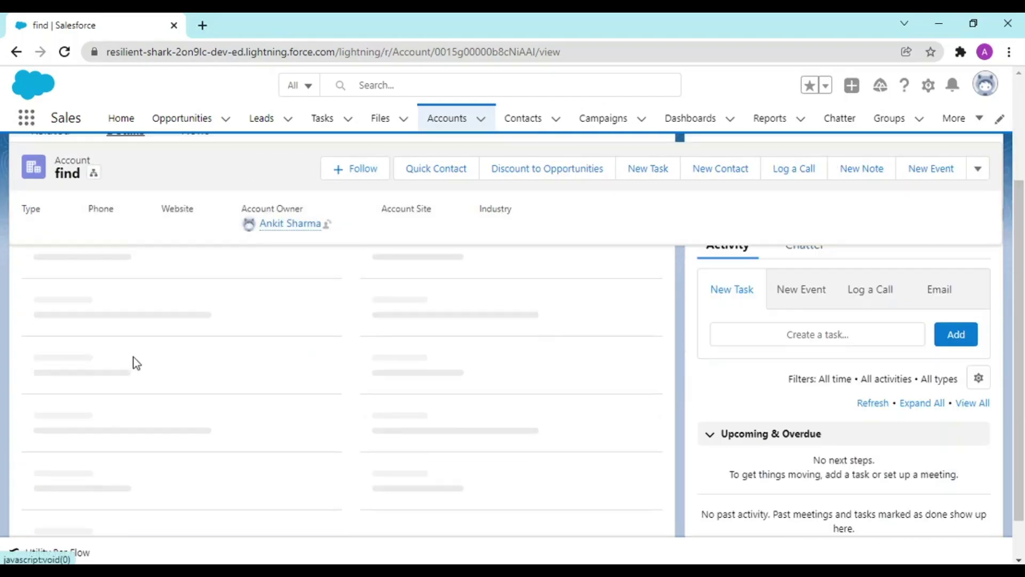
pyautogui.scroll(-5, 136, 361)
pyautogui.scroll(-5, 136, 362)
pyautogui.scroll(-5, 134, 362)
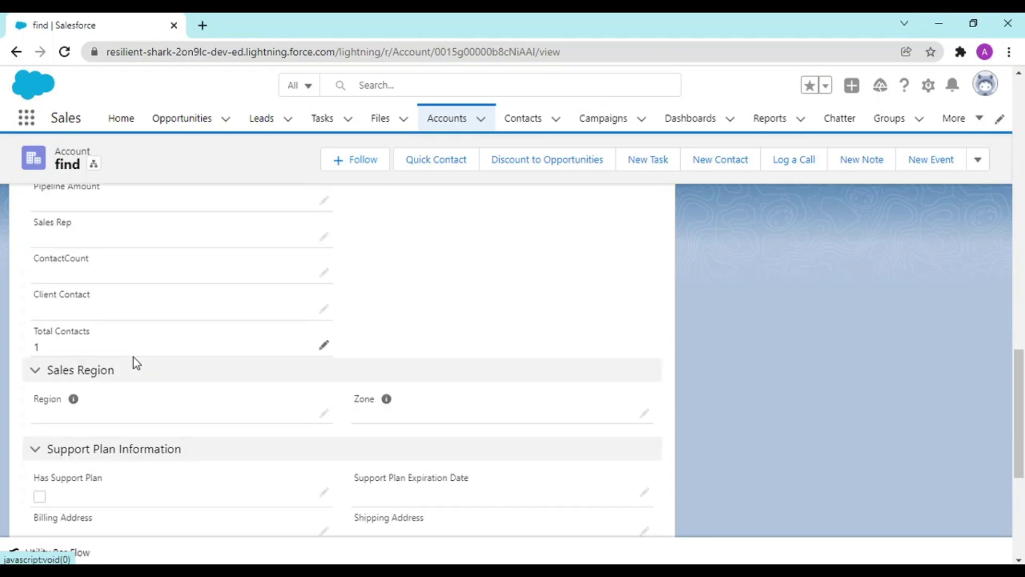
pyautogui.moveTo(26, 331); pyautogui.dragTo(76, 347)
pyautogui.click(76, 347)
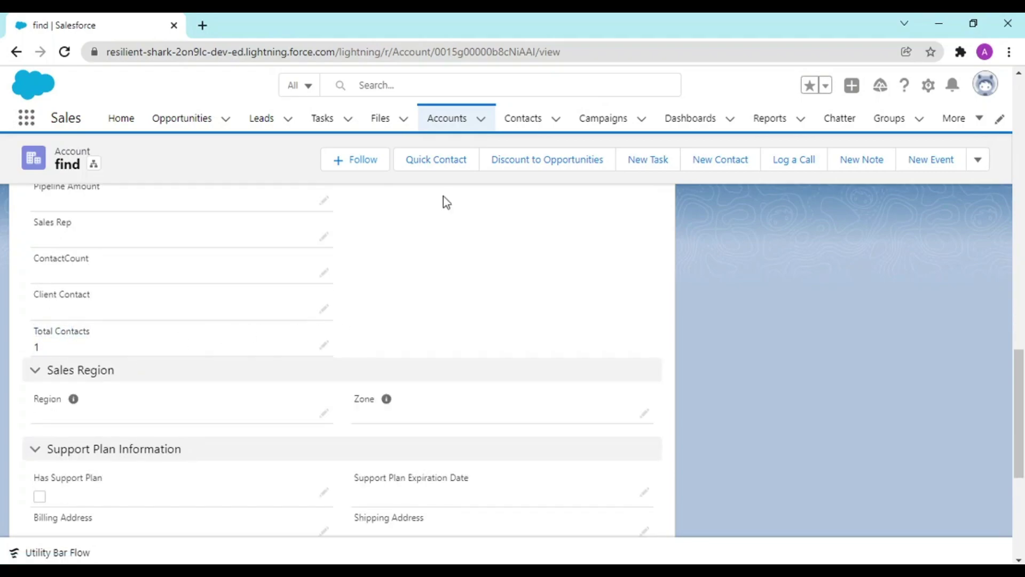
pyautogui.scroll(3, 435, 268)
# Step: Open the dummy account and highlight its Total Contacts value of 4 in Details
pyautogui.click(443, 114)
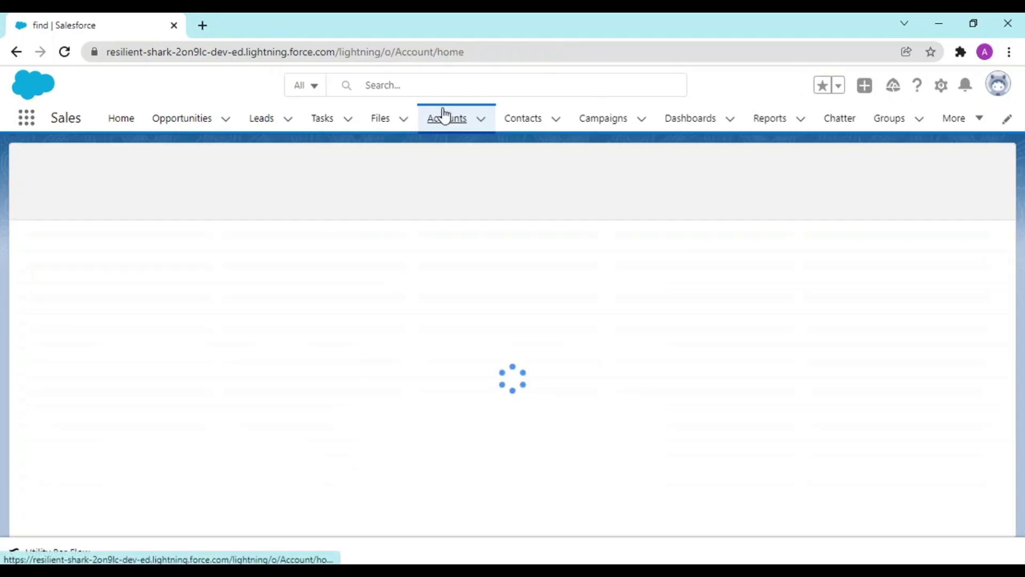
pyautogui.click(97, 302)
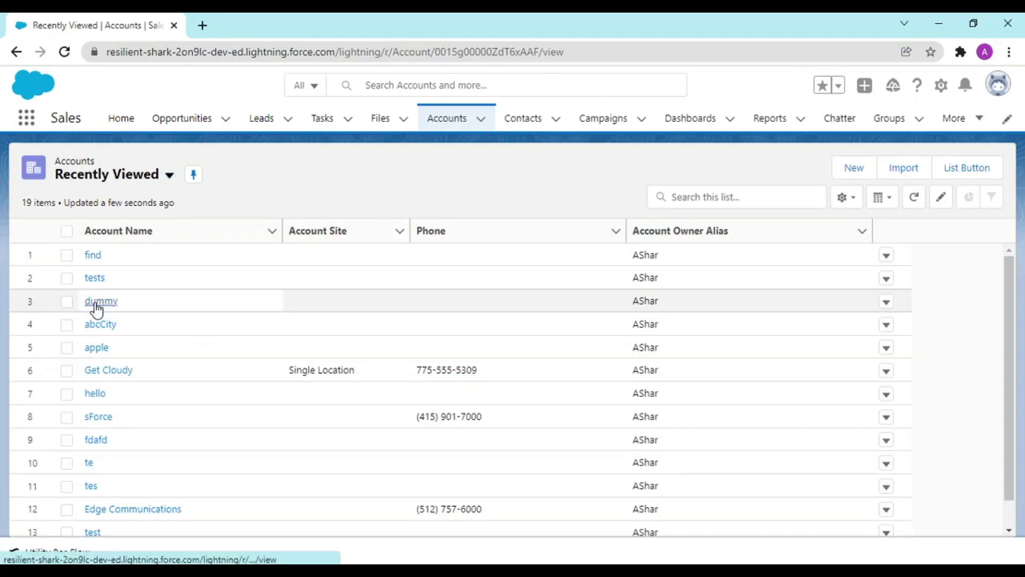
pyautogui.scroll(-5, 221, 366)
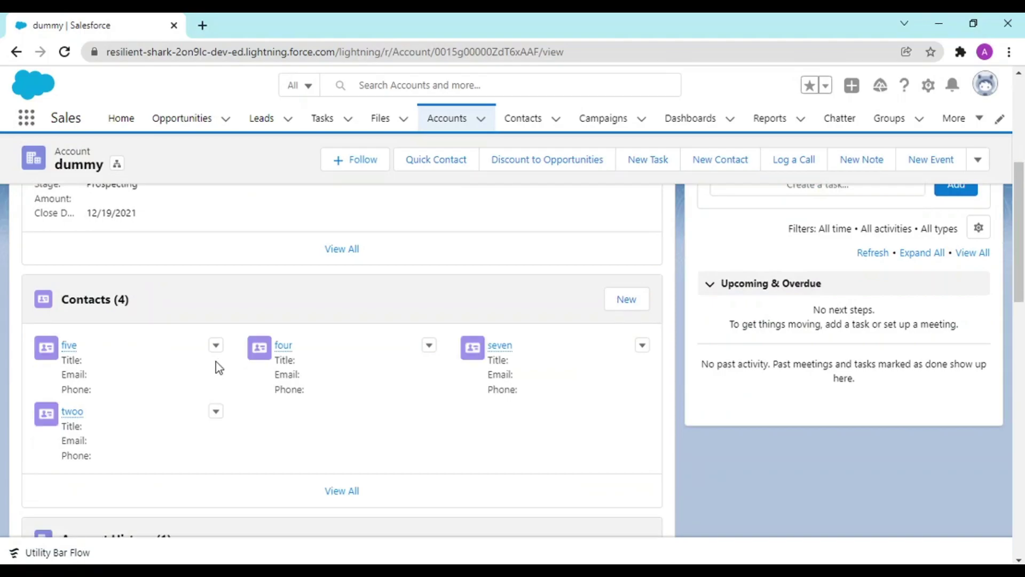
pyautogui.scroll(-5, 215, 423)
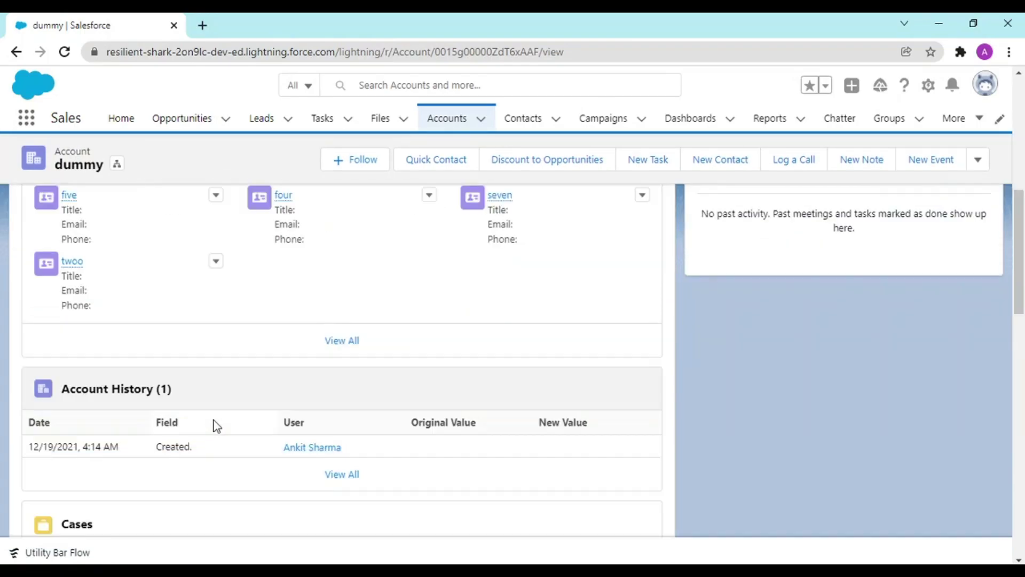
pyautogui.scroll(10, 191, 299)
pyautogui.click(131, 279)
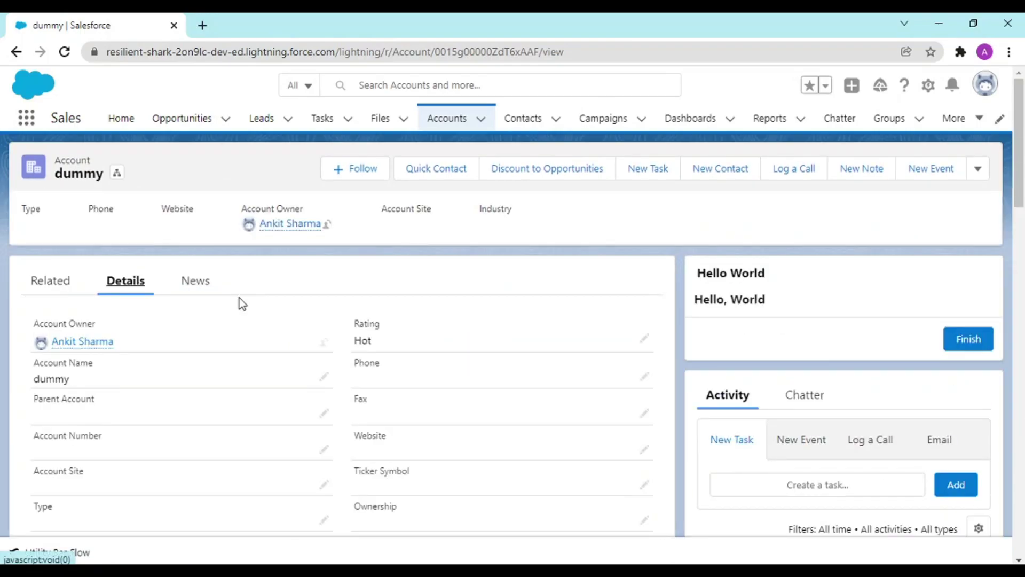
pyautogui.scroll(-10, 242, 303)
pyautogui.scroll(-5, 242, 303)
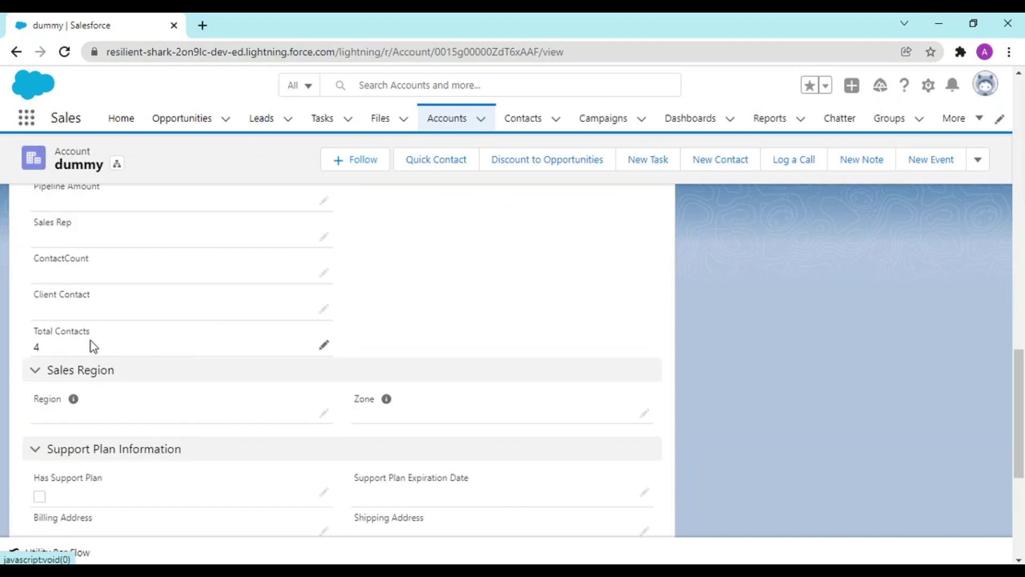
pyautogui.moveTo(91, 342); pyautogui.dragTo(35, 342)
pyautogui.doubleClick(34, 332)
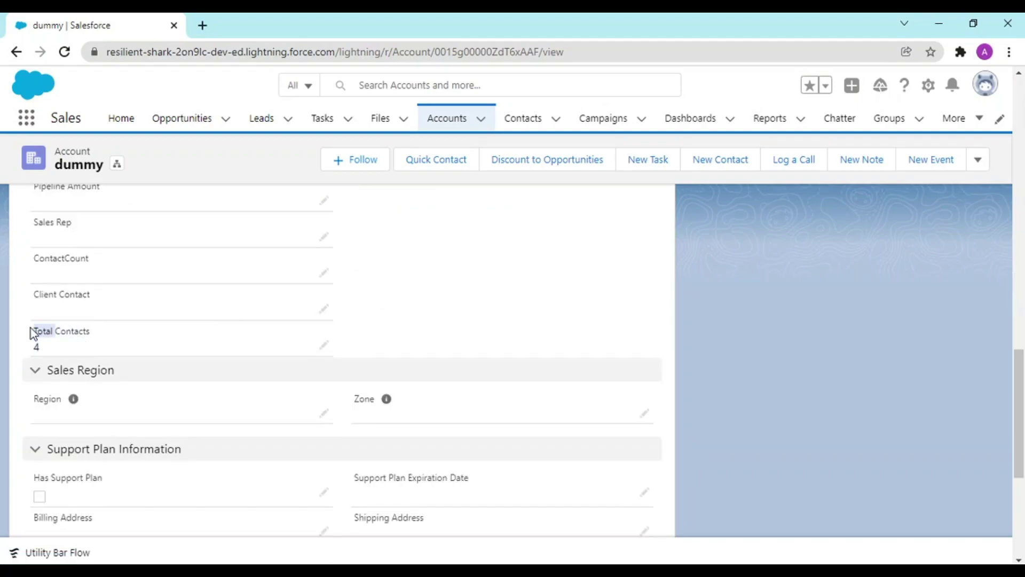
pyautogui.click(52, 352)
pyautogui.scroll(10, 431, 350)
pyautogui.scroll(5, 321, 323)
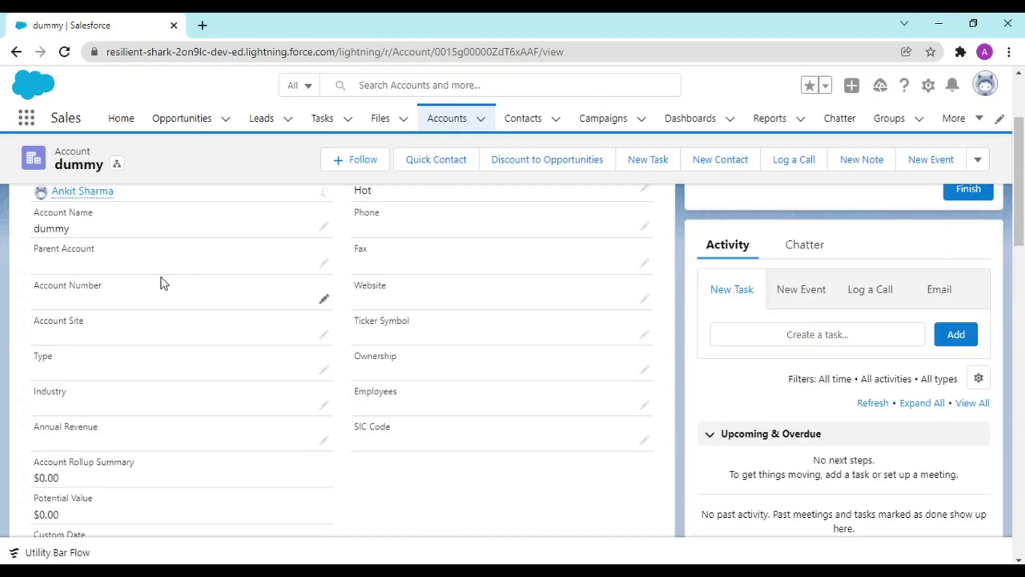
pyautogui.scroll(5, 162, 278)
# Step: Review dummy's full Contacts list, including twoo, then return to the account record
pyautogui.click(56, 273)
pyautogui.scroll(-10, 55, 272)
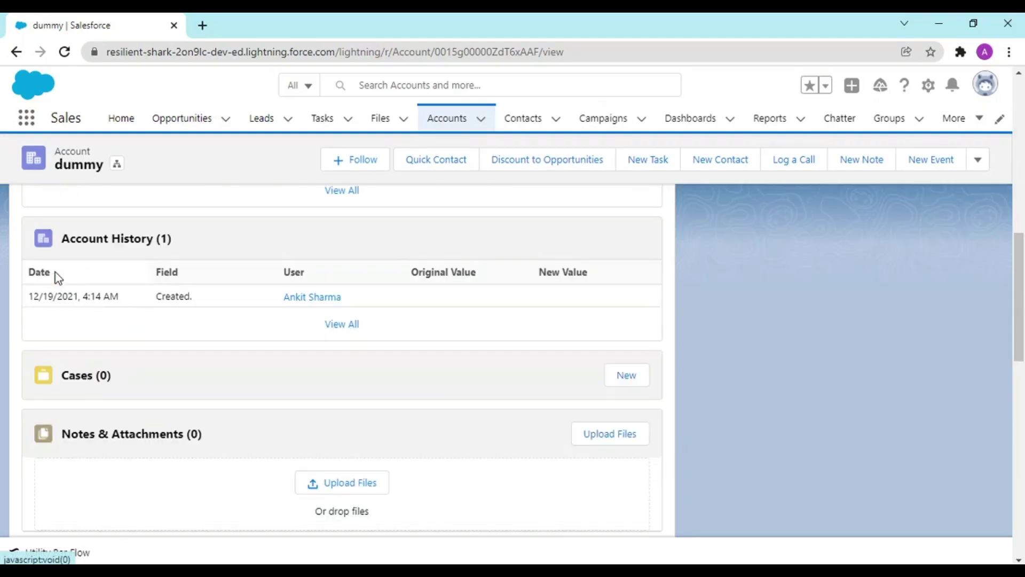
pyautogui.scroll(5, 55, 272)
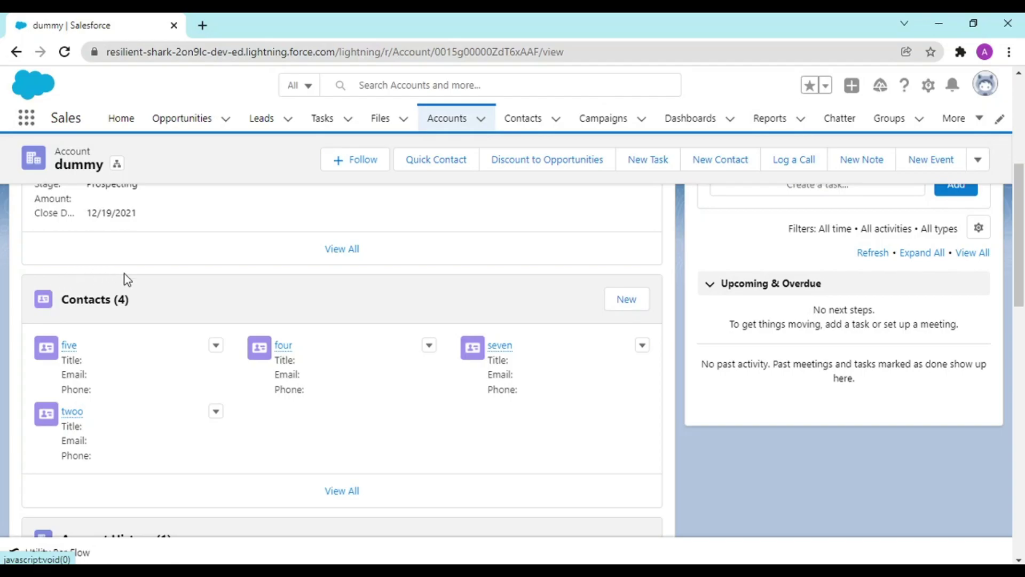
pyautogui.scroll(3, 124, 274)
pyautogui.scroll(-3, 124, 278)
pyautogui.click(64, 300)
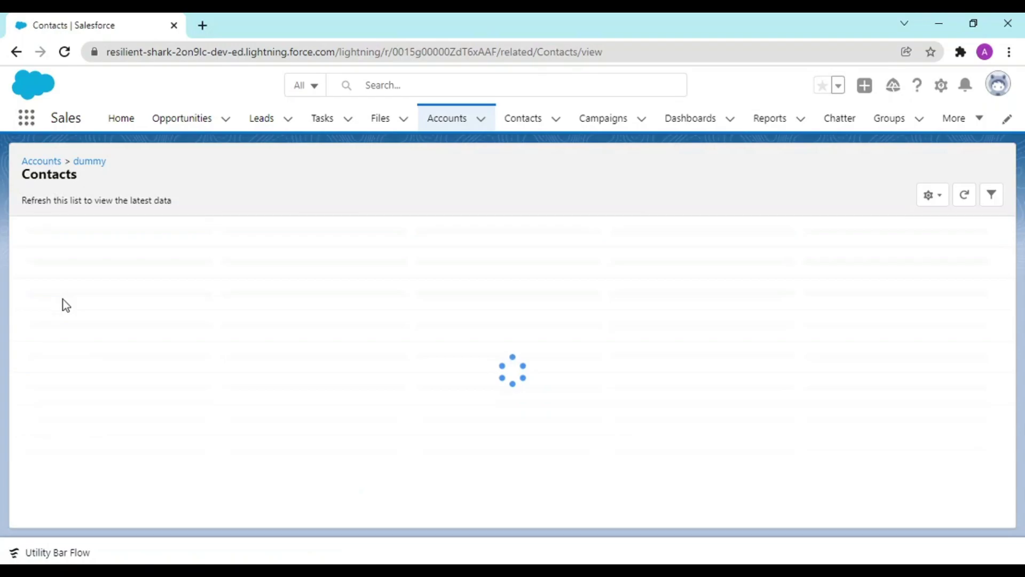
pyautogui.click(16, 52)
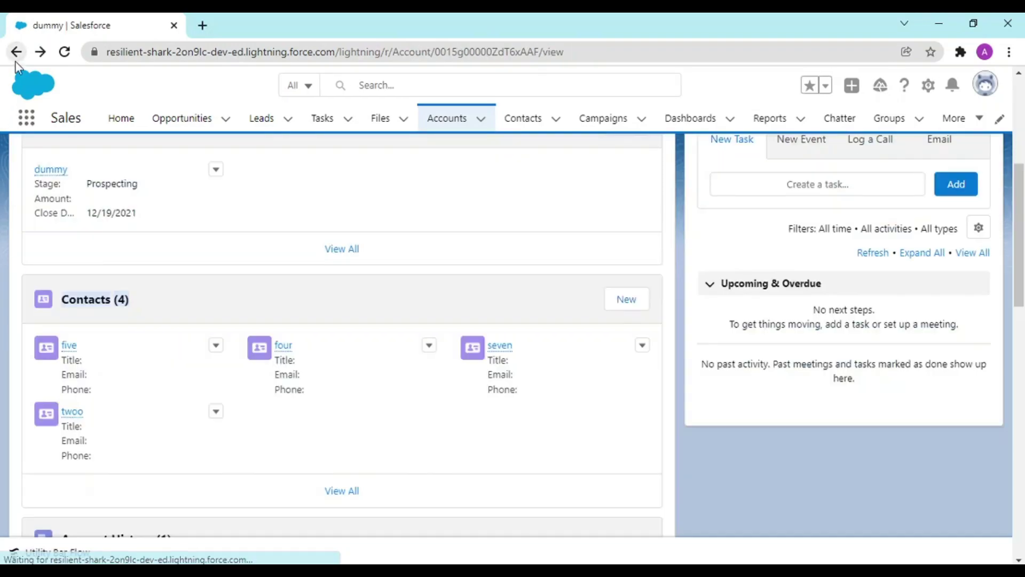